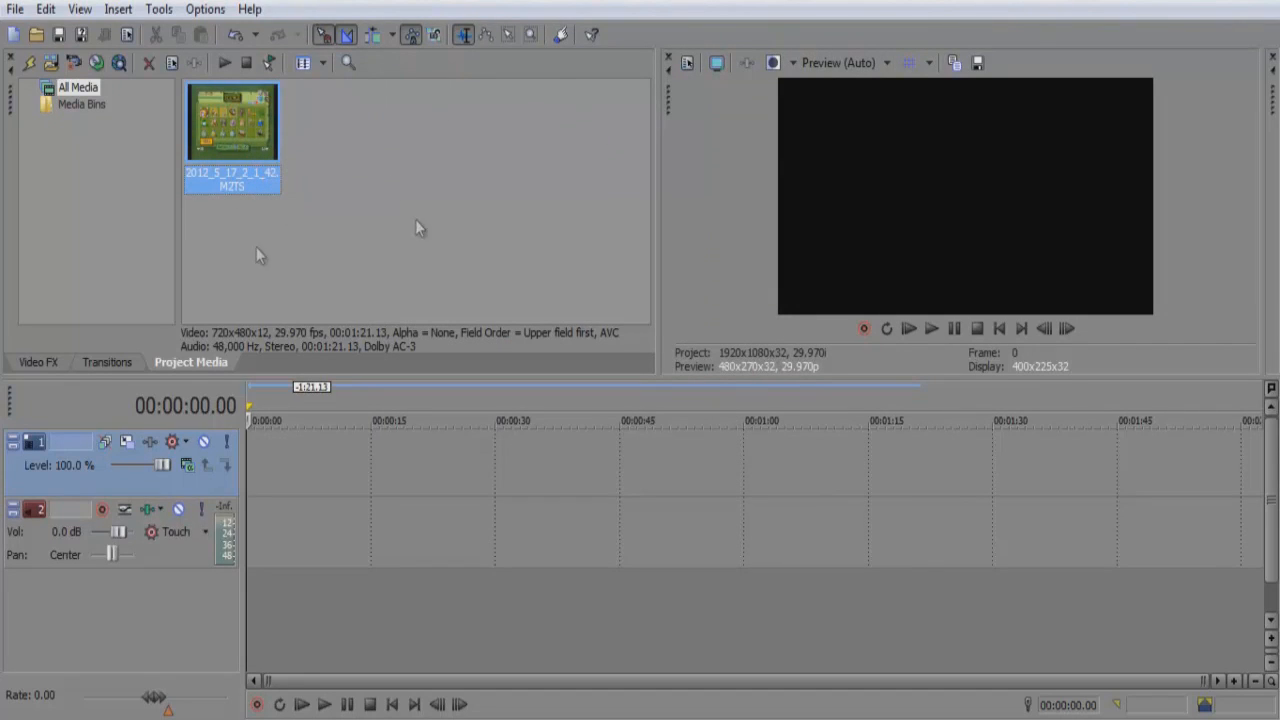
# Step: Place the M2TS clip from the project media at the start of the timeline and insert an empty video track above it
pyautogui.moveTo(217, 126); pyautogui.dragTo(232, 455)
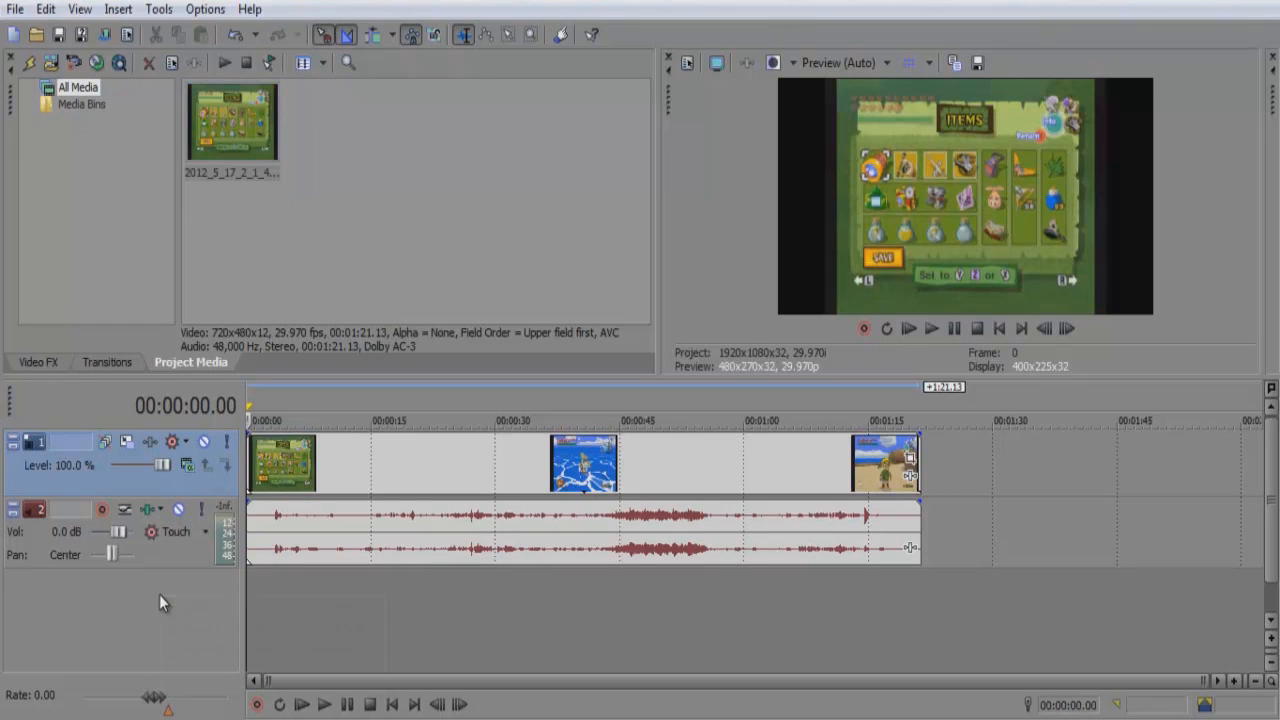
pyautogui.rightClick(159, 594)
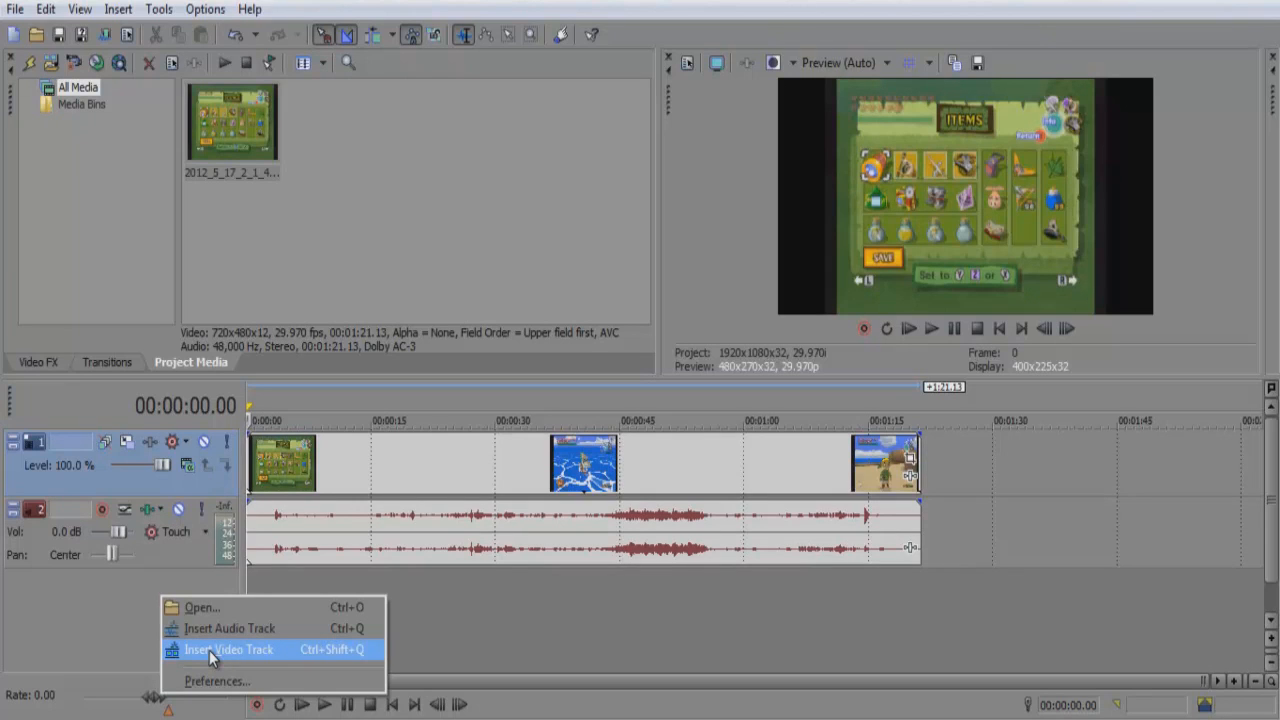
pyautogui.click(209, 650)
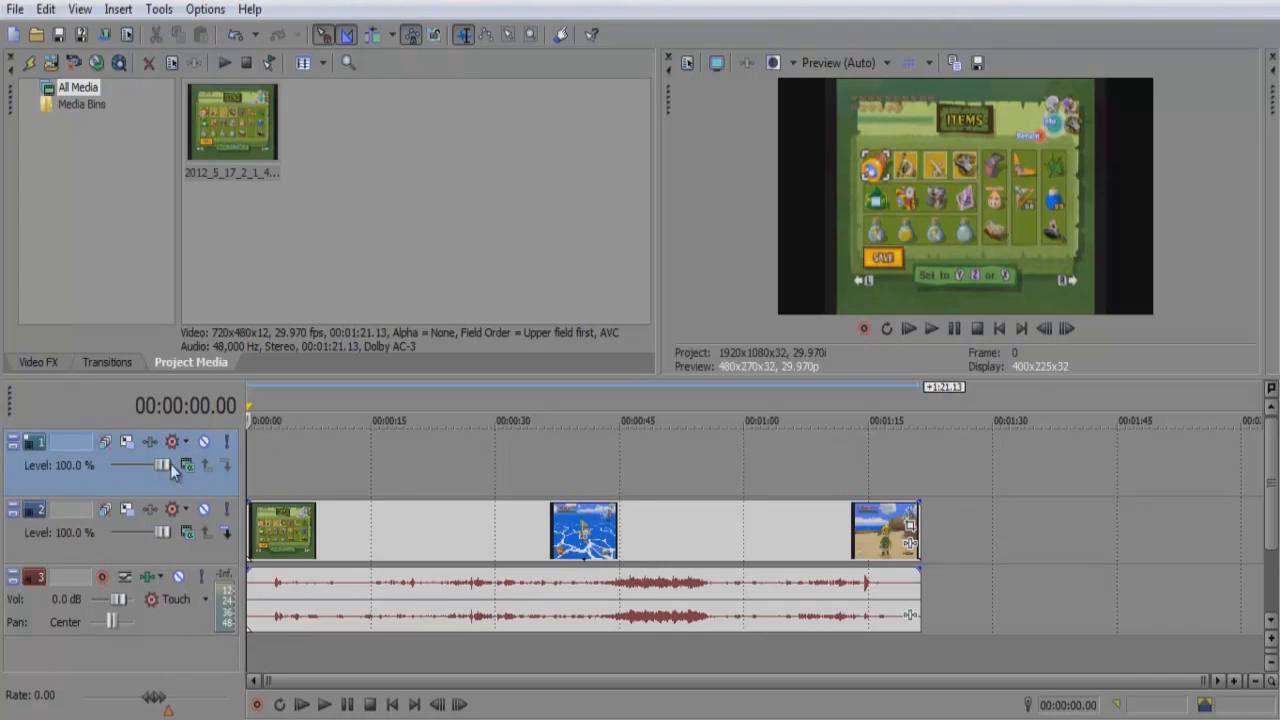
# Step: Set the audio track's volume to -0.1 dB and play a short stretch from 00:00:08.21
pyautogui.click(318, 602)
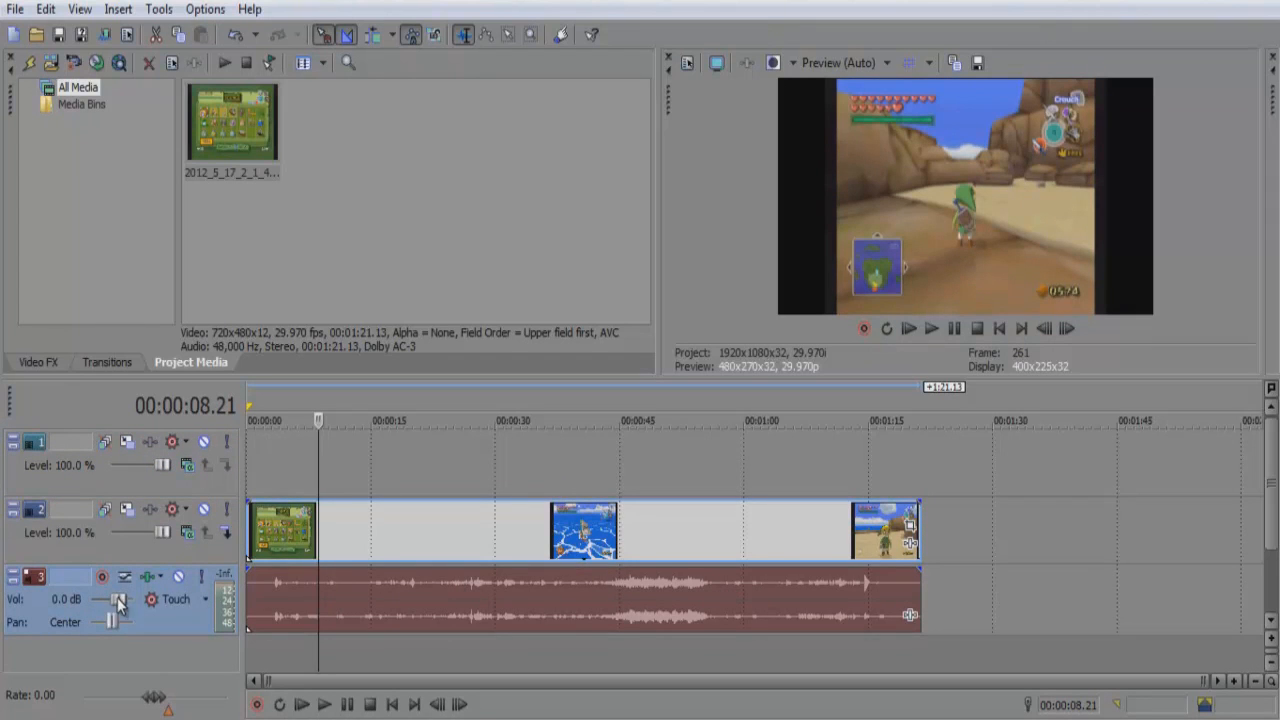
pyautogui.moveTo(137, 598); pyautogui.dragTo(116, 600)
pyautogui.click(324, 705)
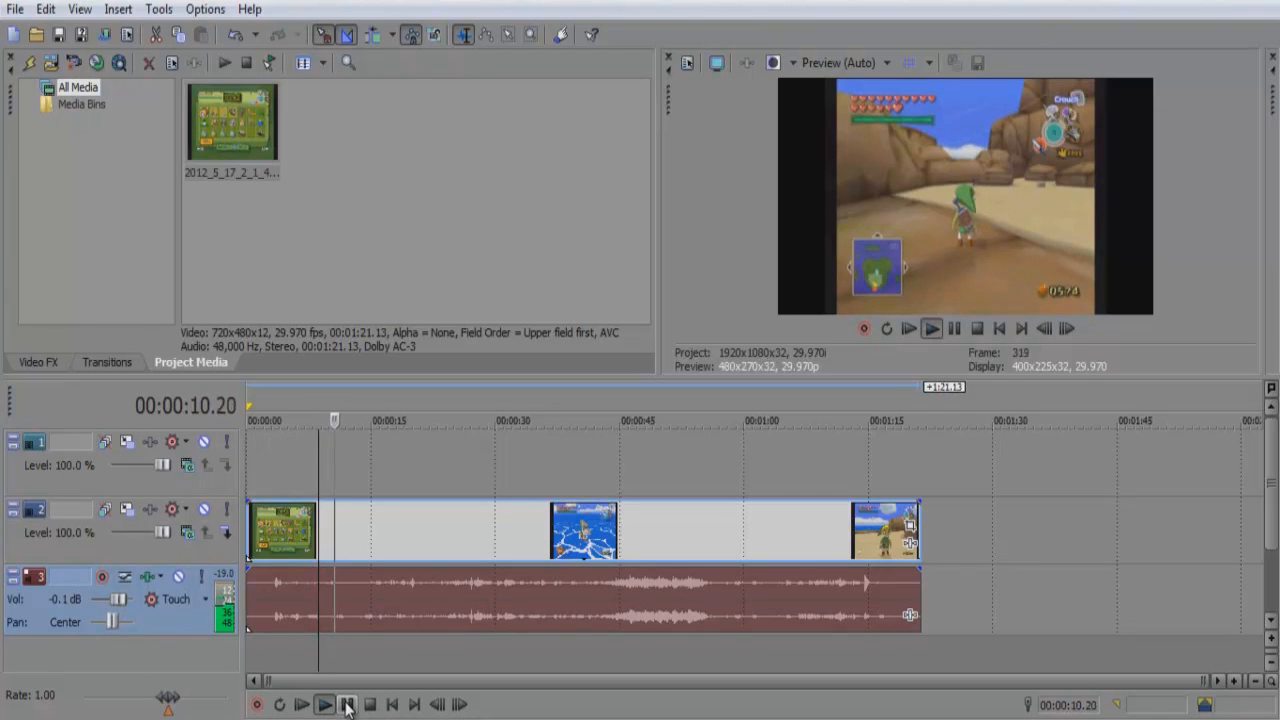
pyautogui.click(347, 705)
# Step: Test the audio track's volume at 12.0 dB in playback, and reduce it to 0.6 dB
pyautogui.moveTo(118, 599); pyautogui.dragTo(165, 600)
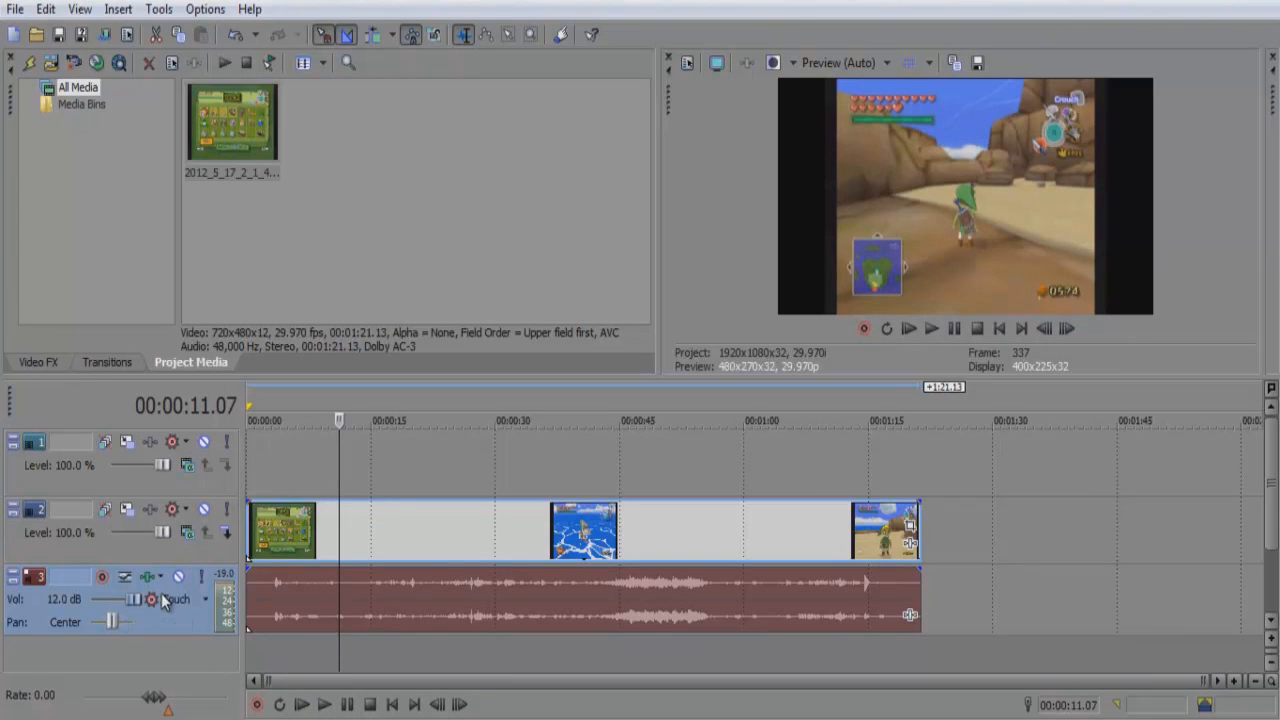
pyautogui.click(325, 705)
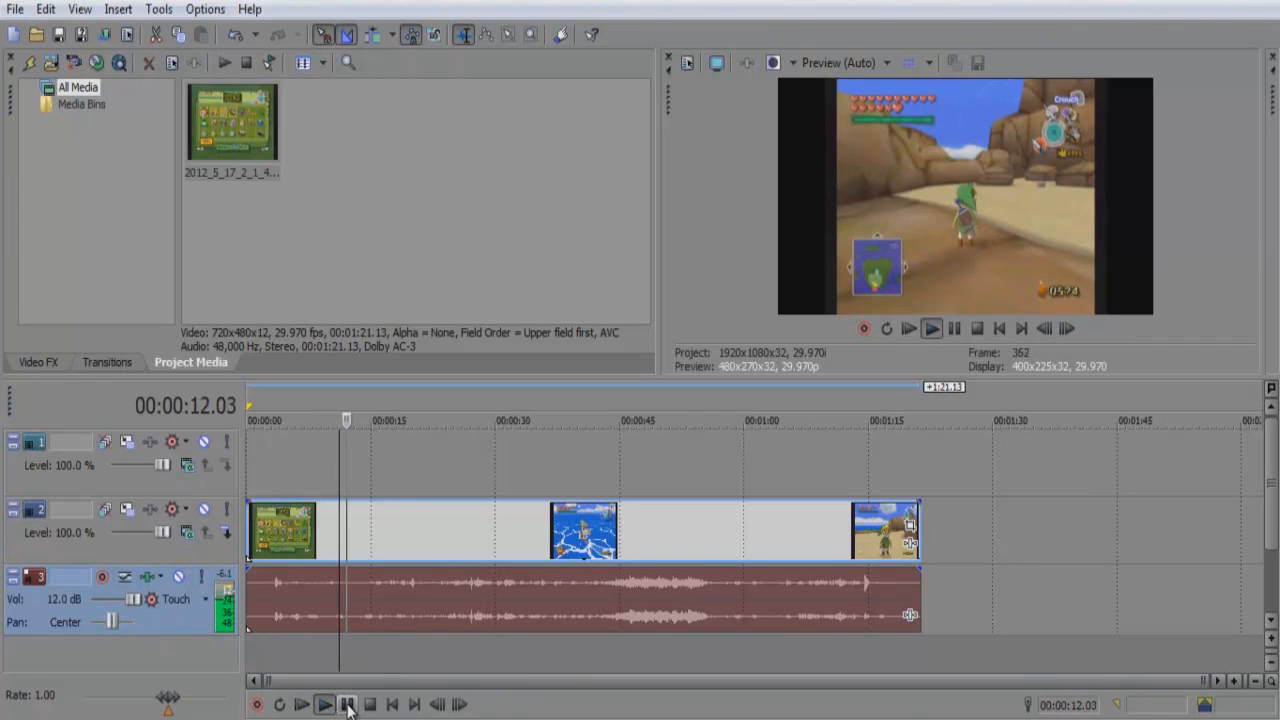
pyautogui.click(347, 705)
pyautogui.moveTo(133, 599); pyautogui.dragTo(124, 600)
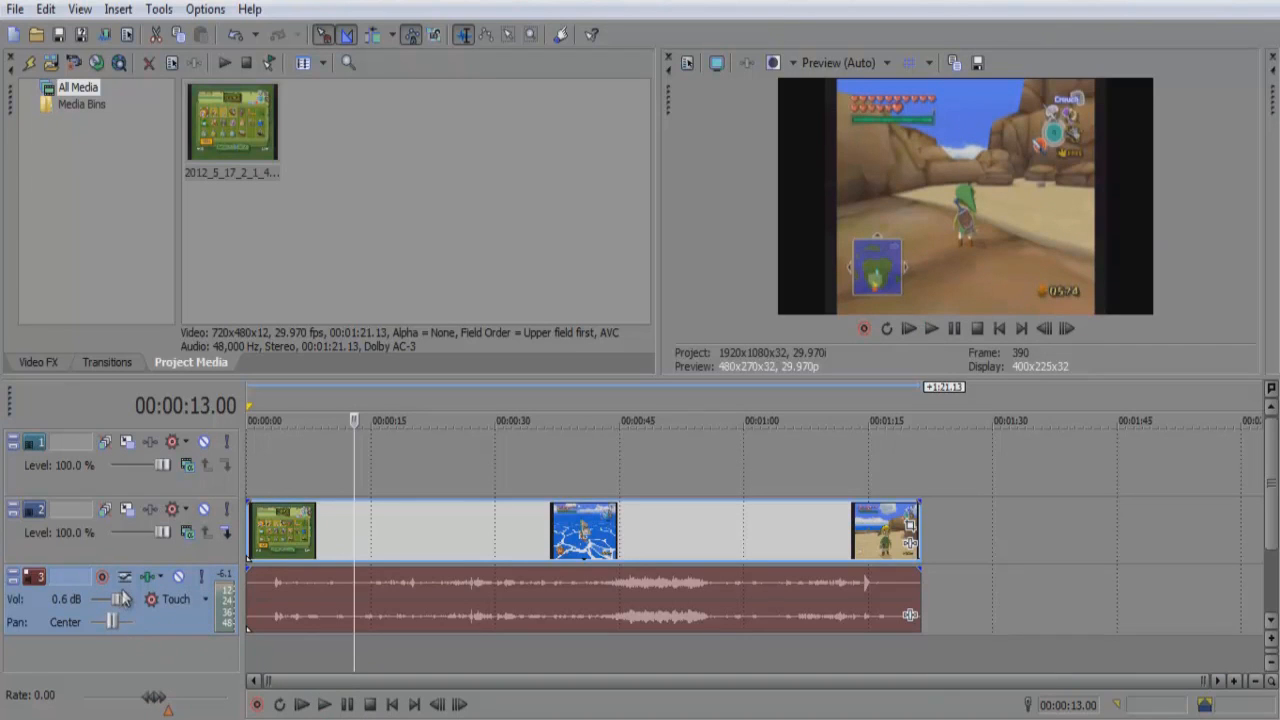
# Step: Lower the audio clip's own gain to a very quiet level and play a short stretch to hear it
pyautogui.moveTo(406, 580); pyautogui.dragTo(412, 570)
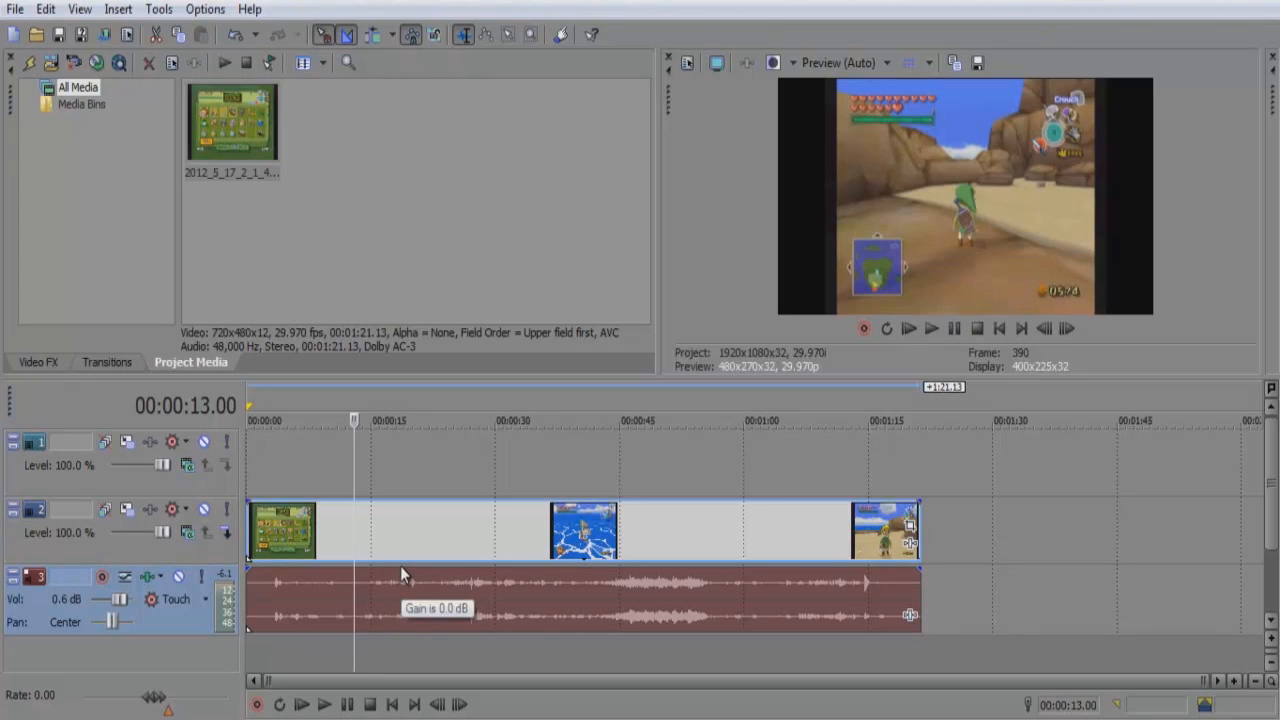
pyautogui.moveTo(406, 577); pyautogui.dragTo(417, 616)
pyautogui.click(324, 704)
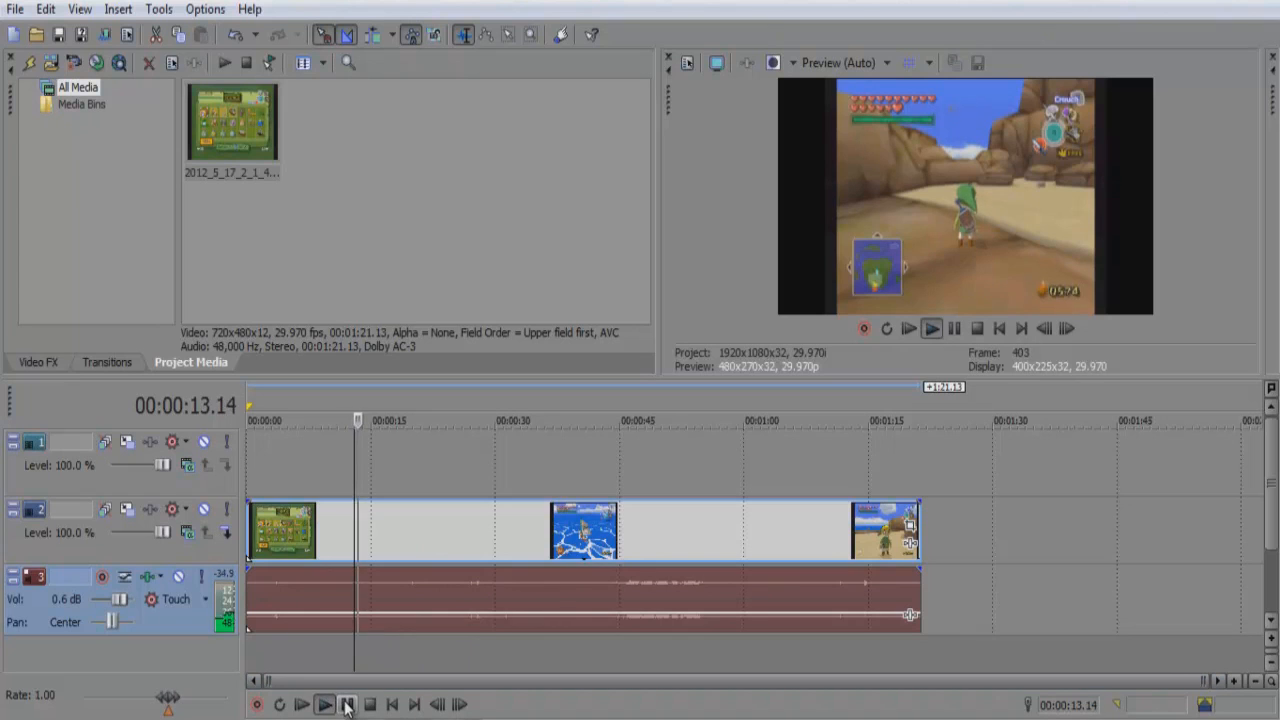
pyautogui.click(347, 704)
# Step: Raise the audio clip's gain in two stages back to its full level, playing a short stretch after each
pyautogui.moveTo(419, 609); pyautogui.dragTo(424, 583)
pyautogui.click(324, 704)
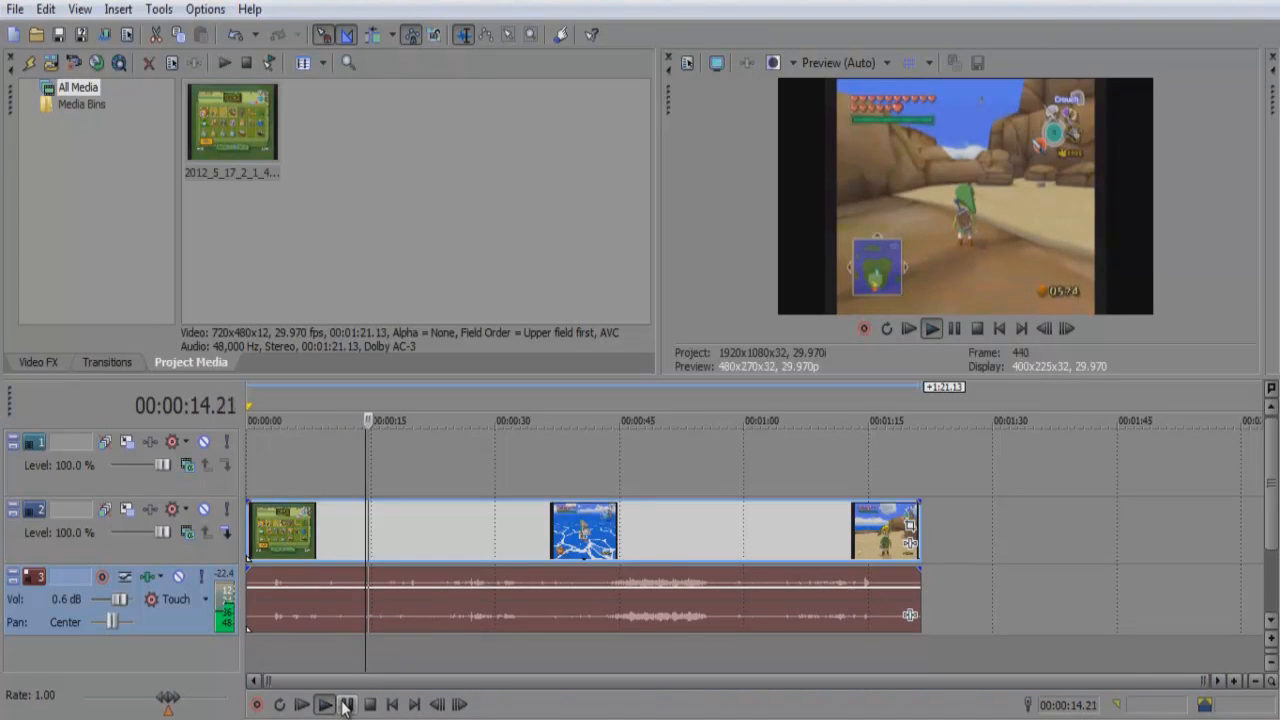
pyautogui.click(347, 704)
pyautogui.click(450, 588)
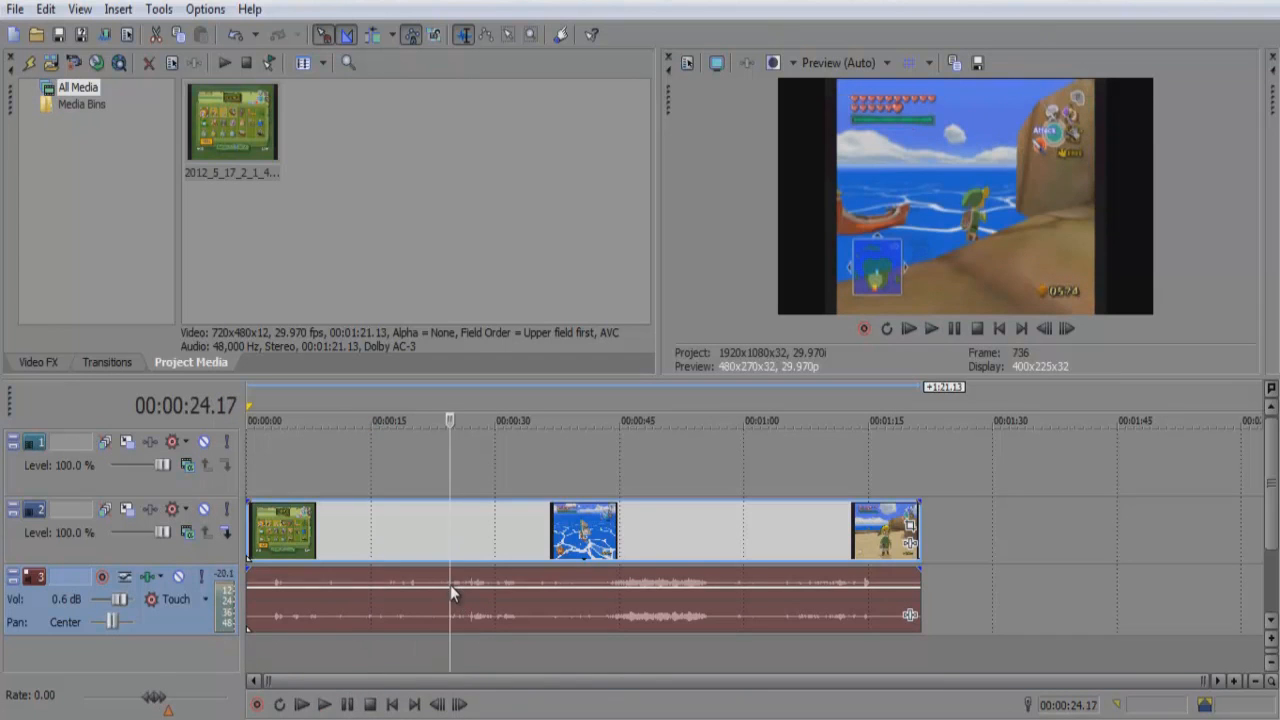
pyautogui.moveTo(450, 585); pyautogui.dragTo(451, 554)
pyautogui.click(324, 704)
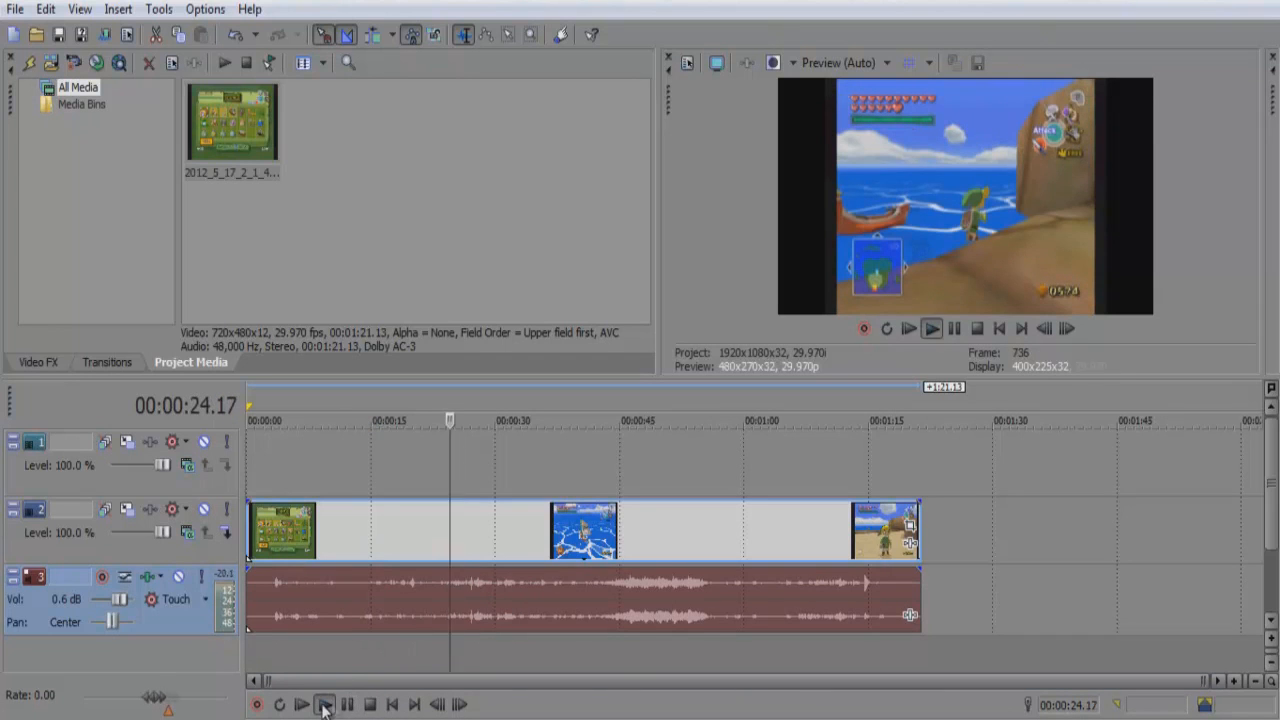
pyautogui.click(347, 704)
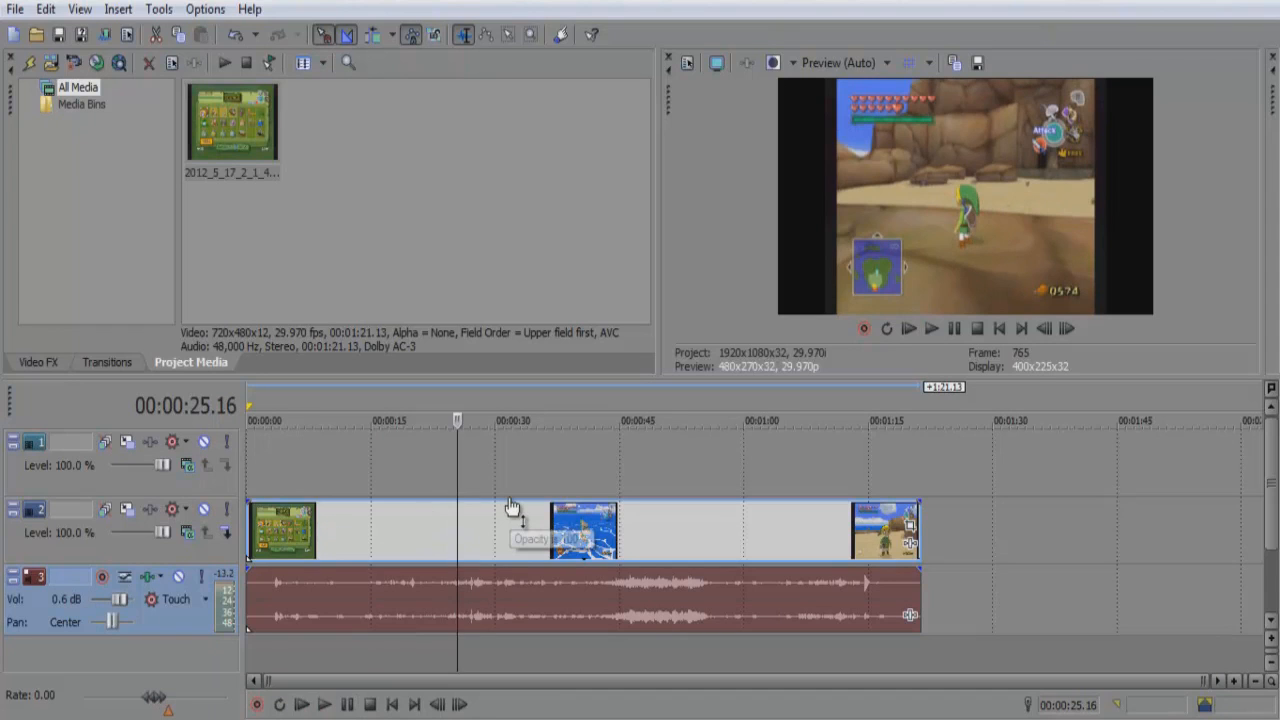
# Step: Add a fade-out over about the last 15 seconds of the audio clip
pyautogui.click(918, 570)
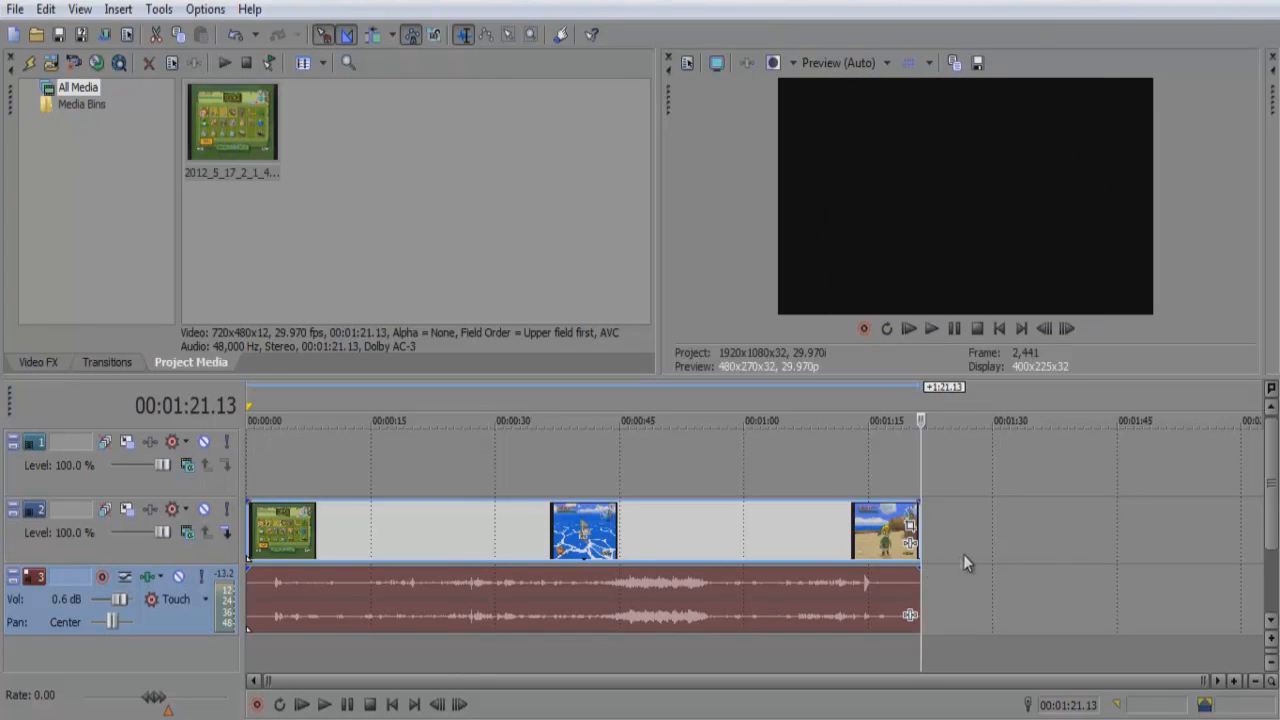
pyautogui.click(963, 554)
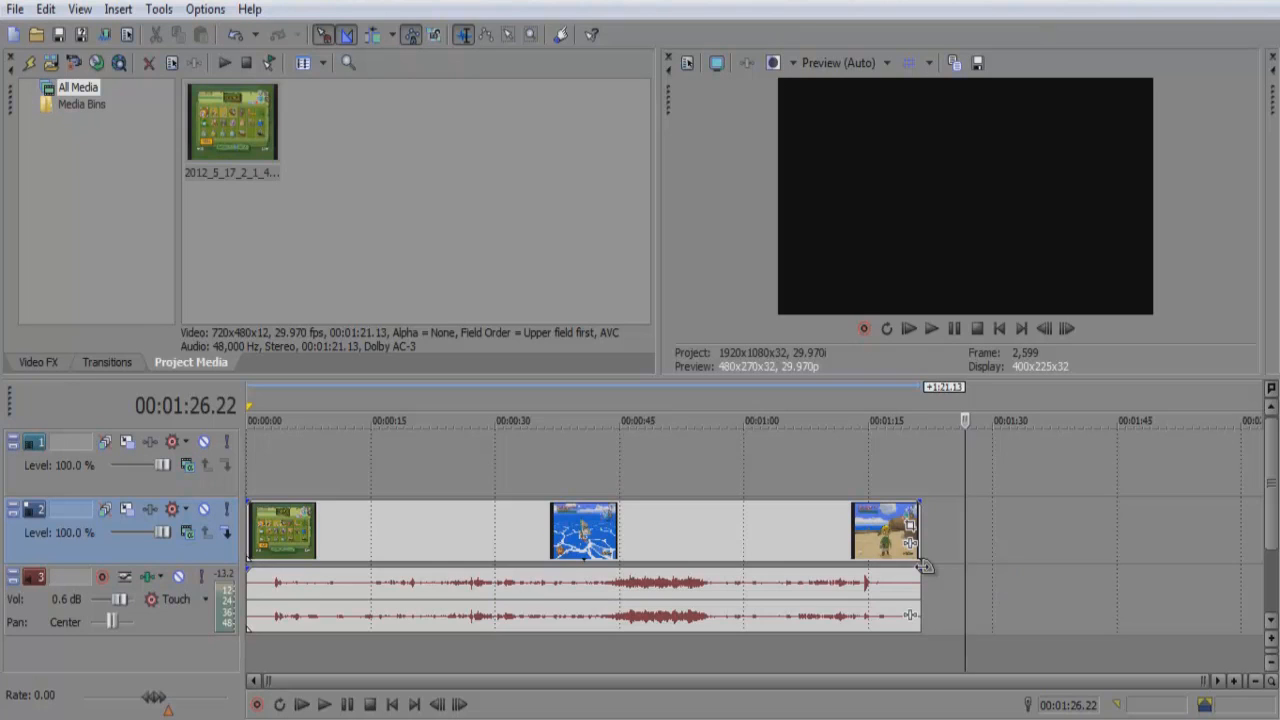
pyautogui.moveTo(925, 566); pyautogui.dragTo(796, 581)
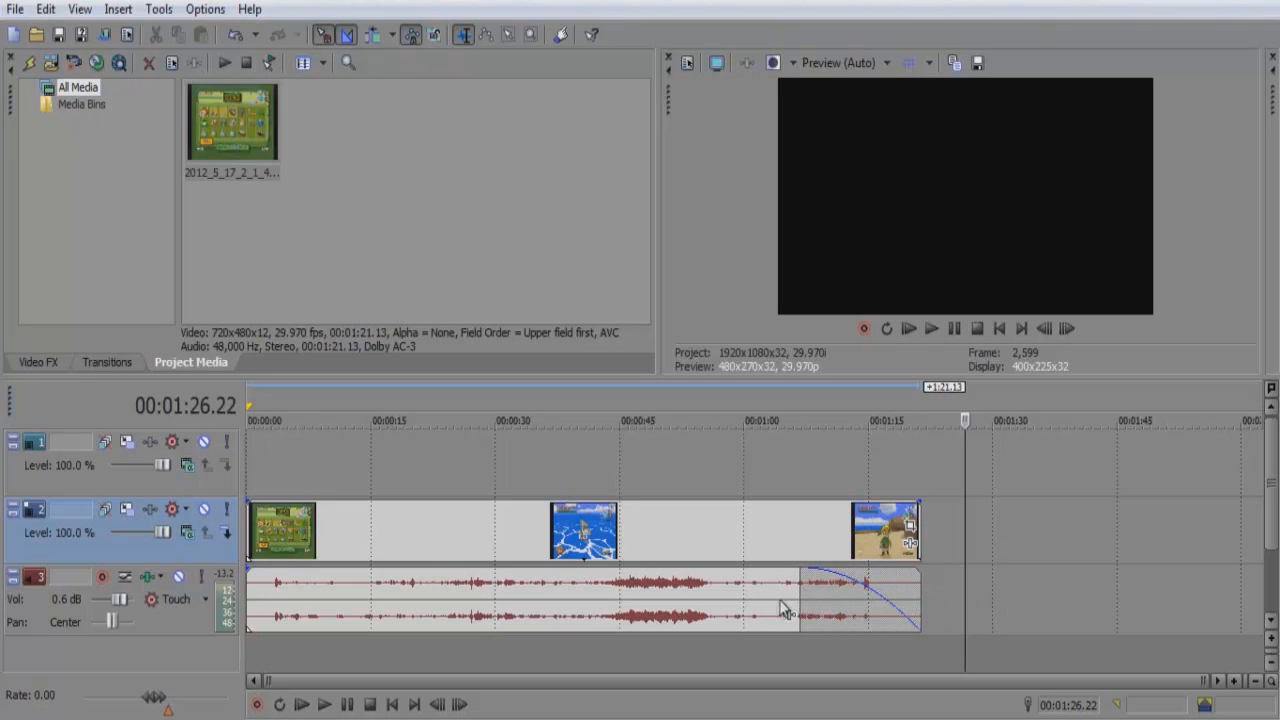
# Step: Play the audio fade-out from 00:01:02.25 and remove the fade from the clip's end
pyautogui.click(767, 597)
pyautogui.click(767, 597)
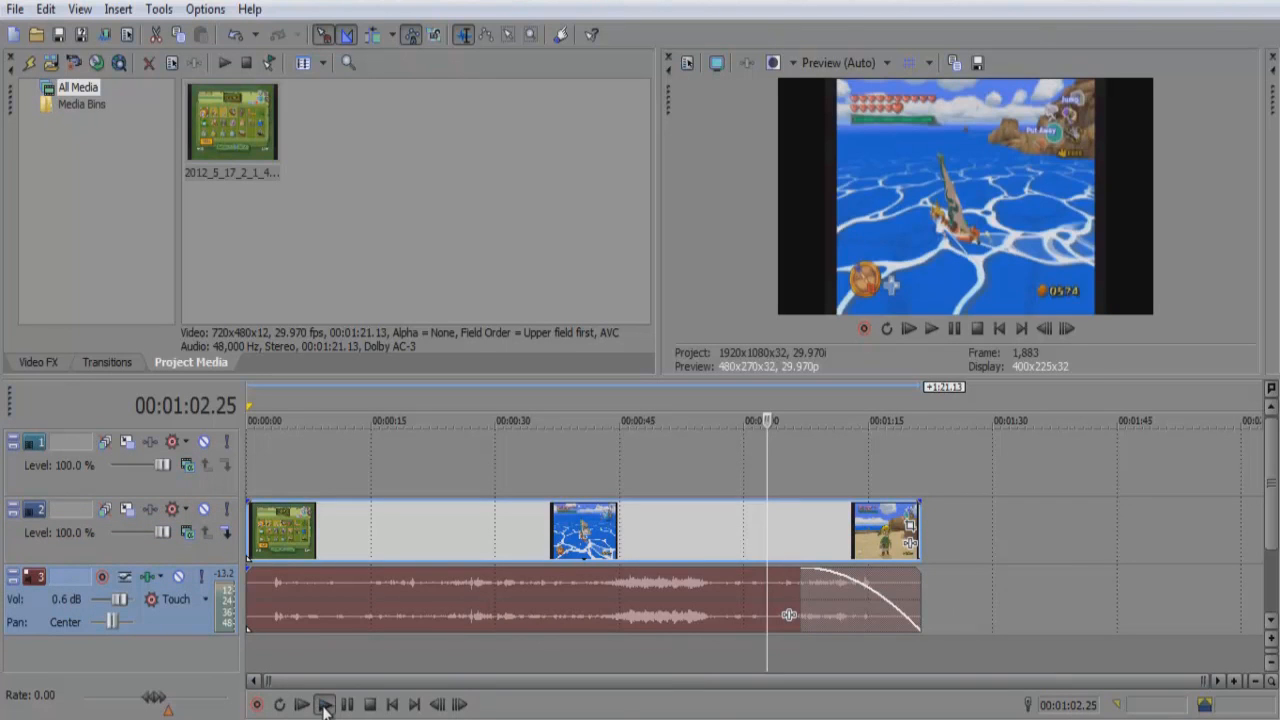
pyautogui.click(324, 704)
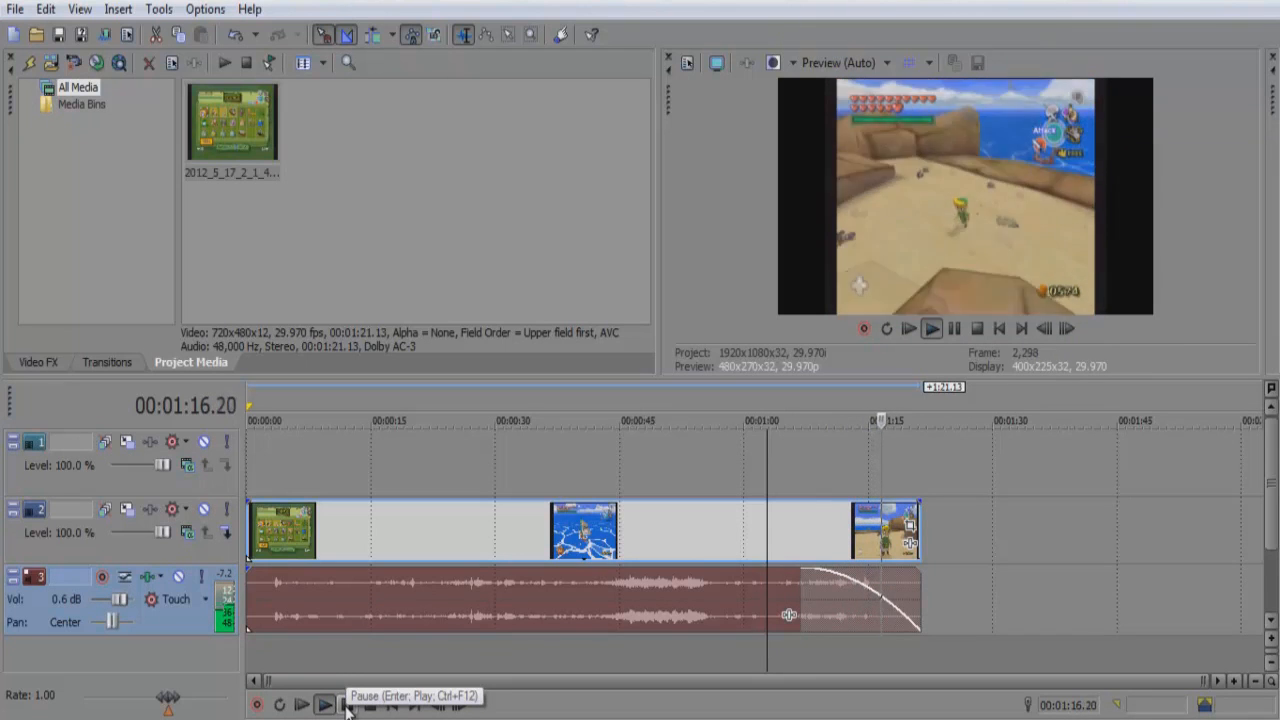
pyautogui.click(347, 705)
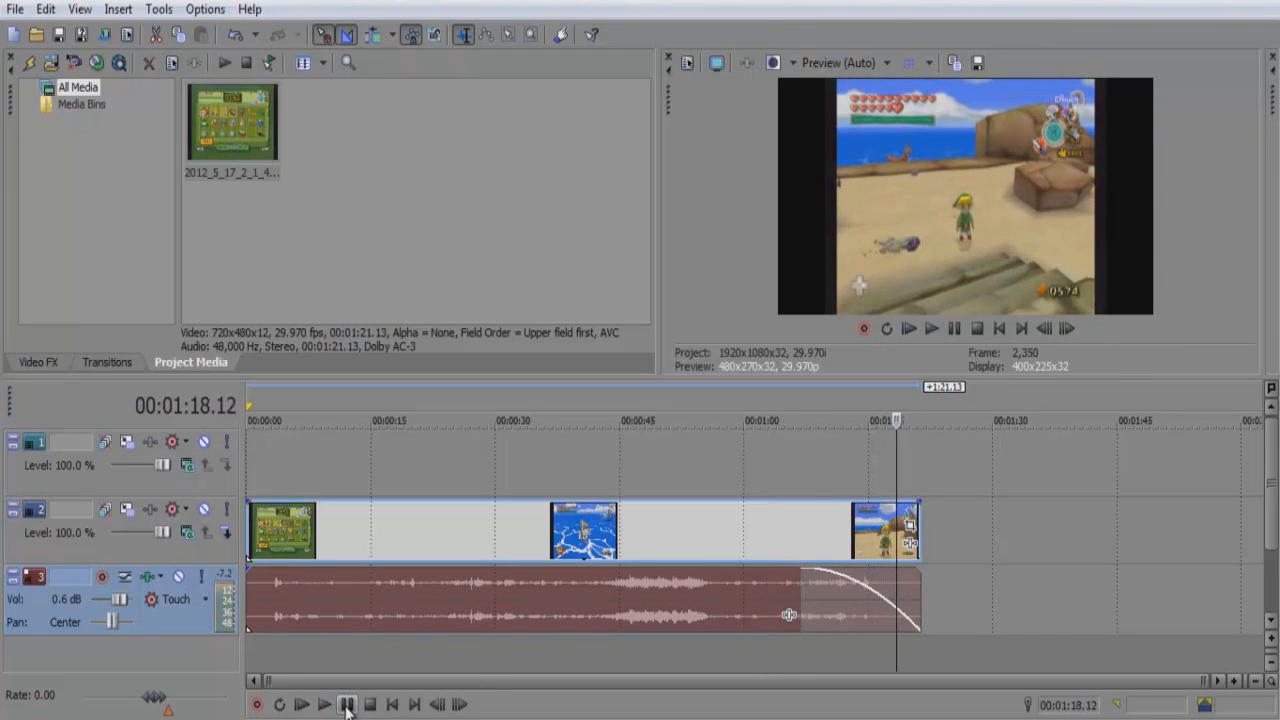
pyautogui.moveTo(801, 573); pyautogui.dragTo(937, 573)
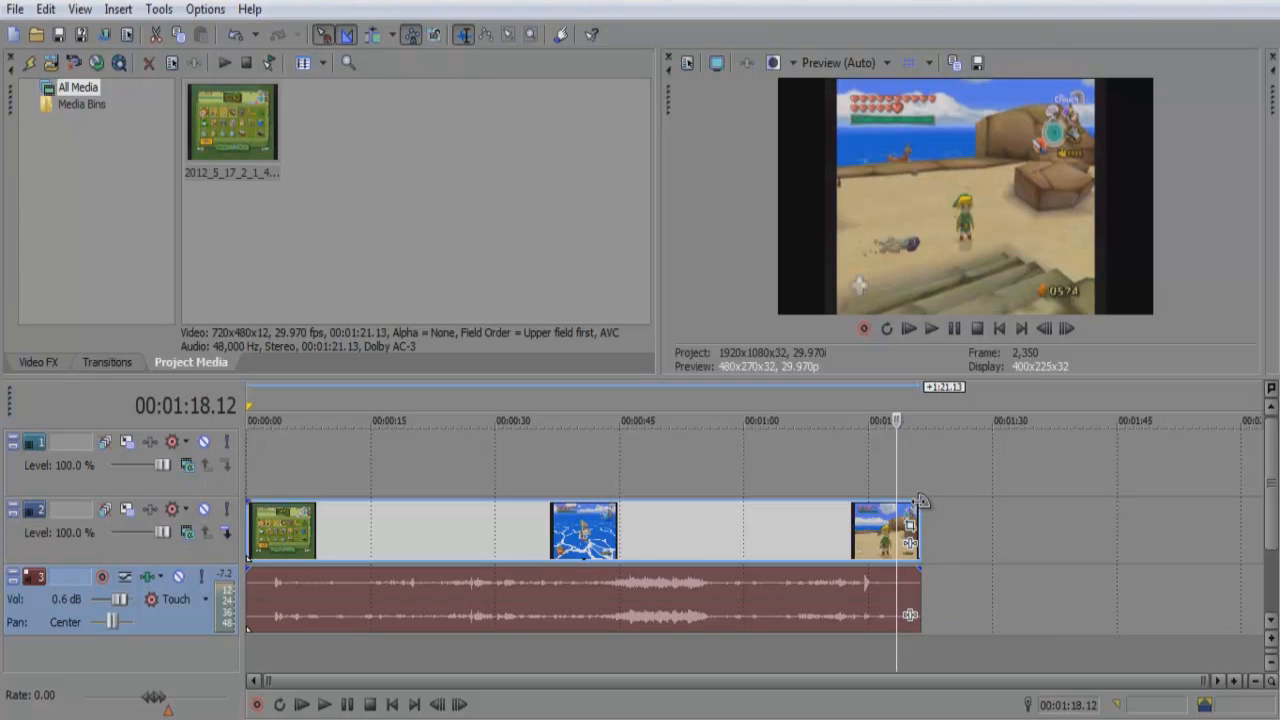
# Step: Try a fade-out over about the last 3 seconds of the video clip in playback, and remove it
pyautogui.moveTo(920, 500); pyautogui.dragTo(897, 507)
pyautogui.click(884, 530)
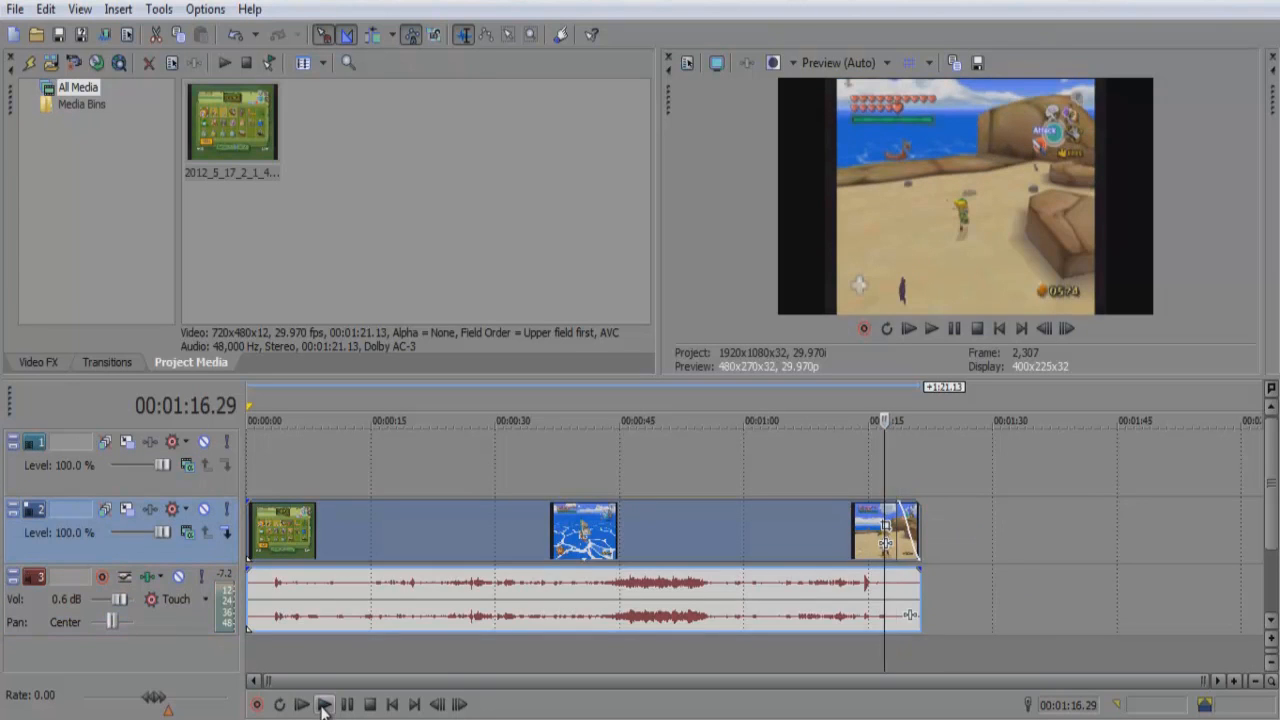
pyautogui.click(324, 705)
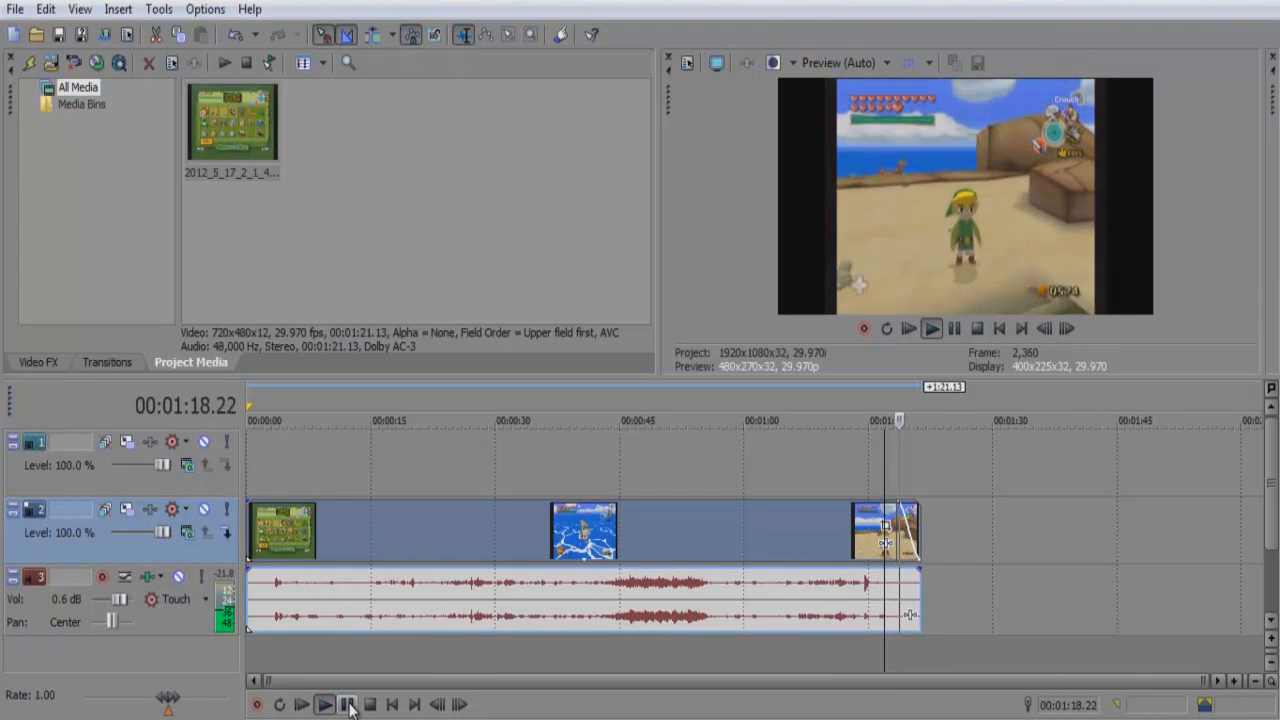
pyautogui.click(347, 705)
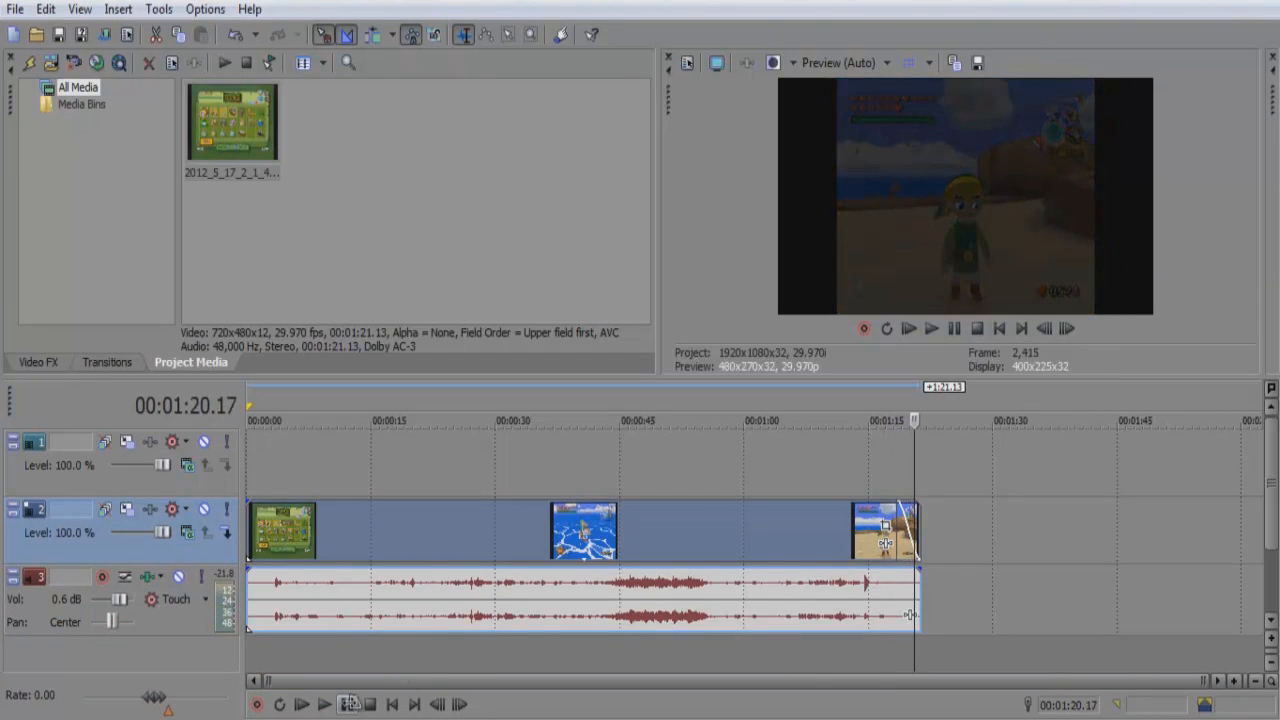
pyautogui.moveTo(900, 507); pyautogui.dragTo(930, 512)
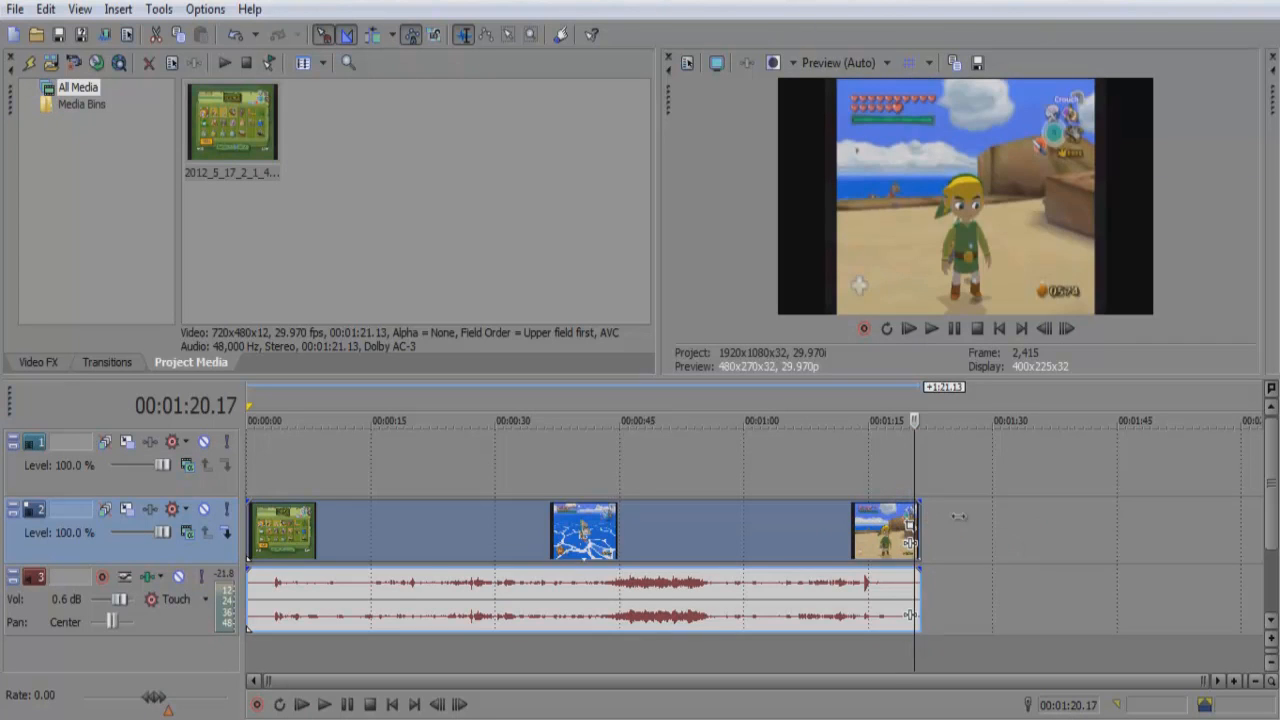
# Step: Split the video and audio clip at 00:00:19.21
pyautogui.click(865, 521)
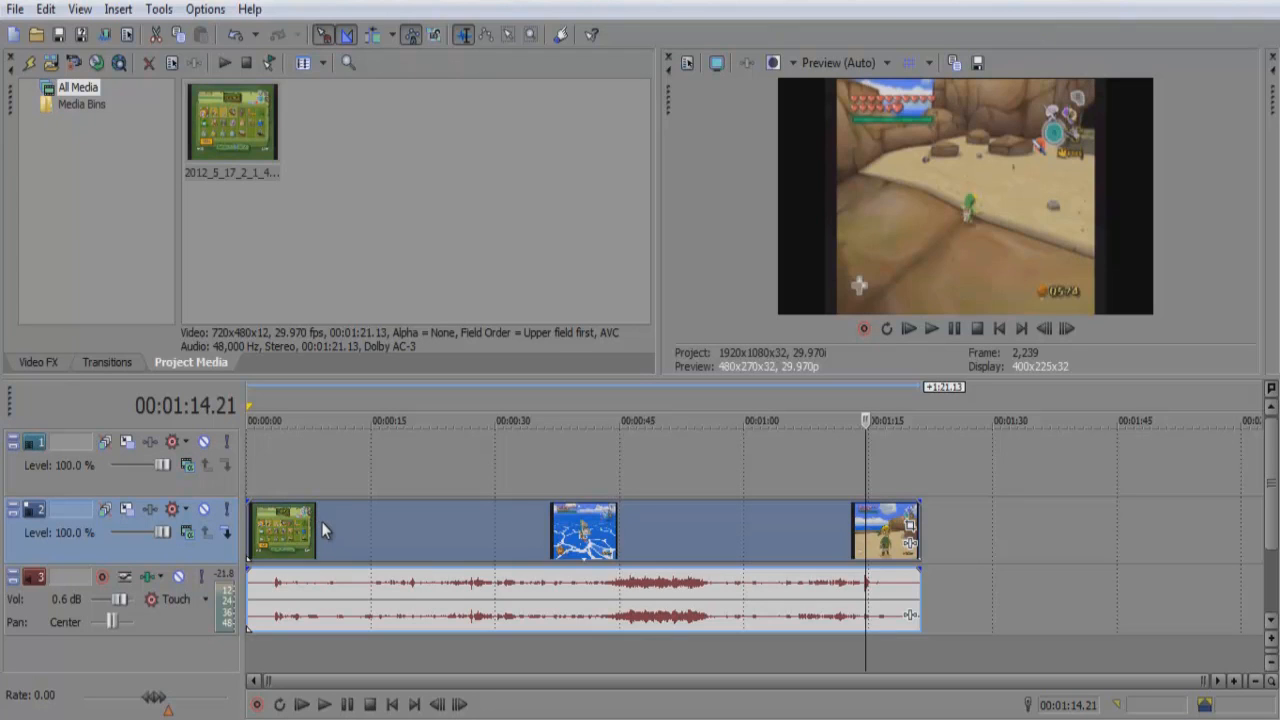
pyautogui.click(420, 523)
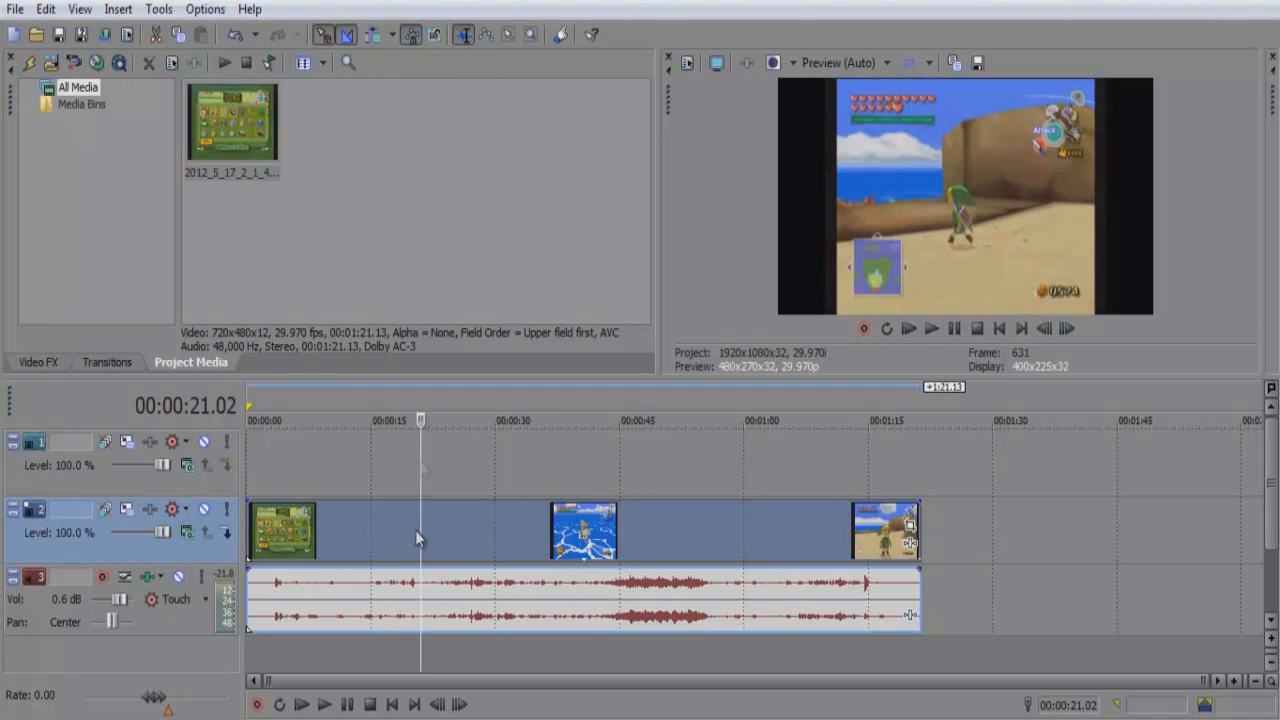
pyautogui.click(468, 523)
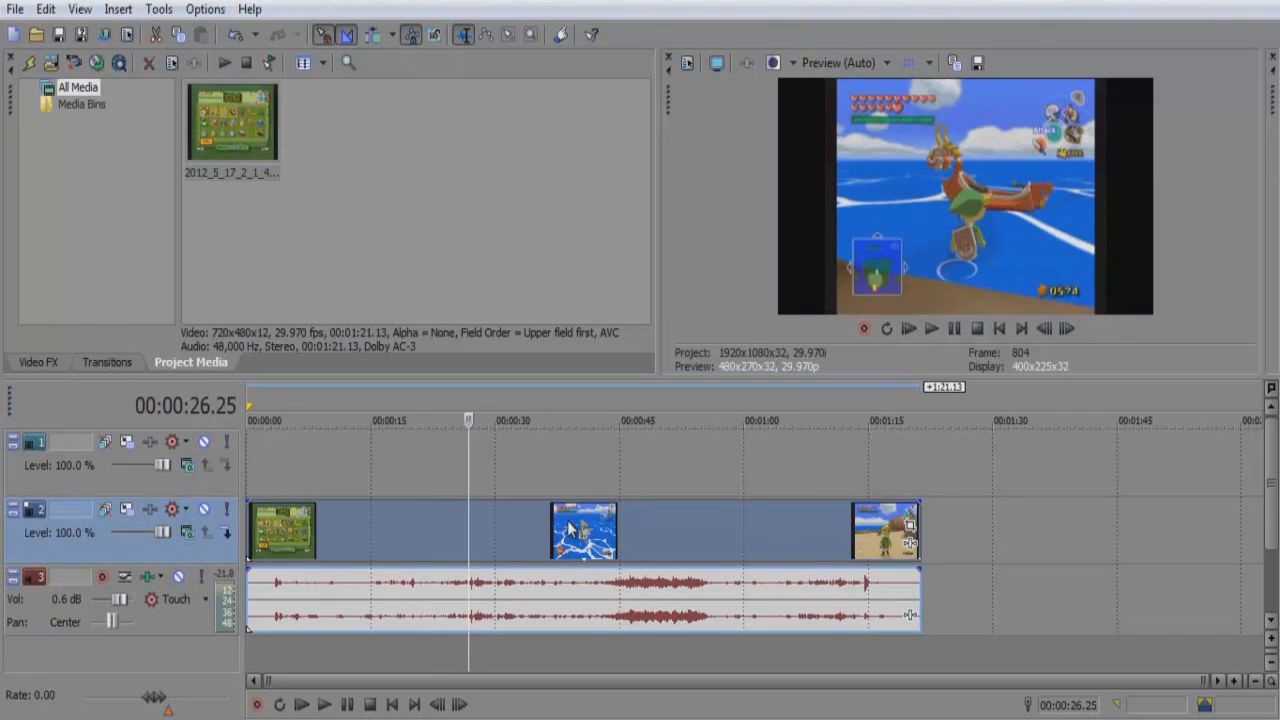
pyautogui.click(566, 530)
pyautogui.click(409, 540)
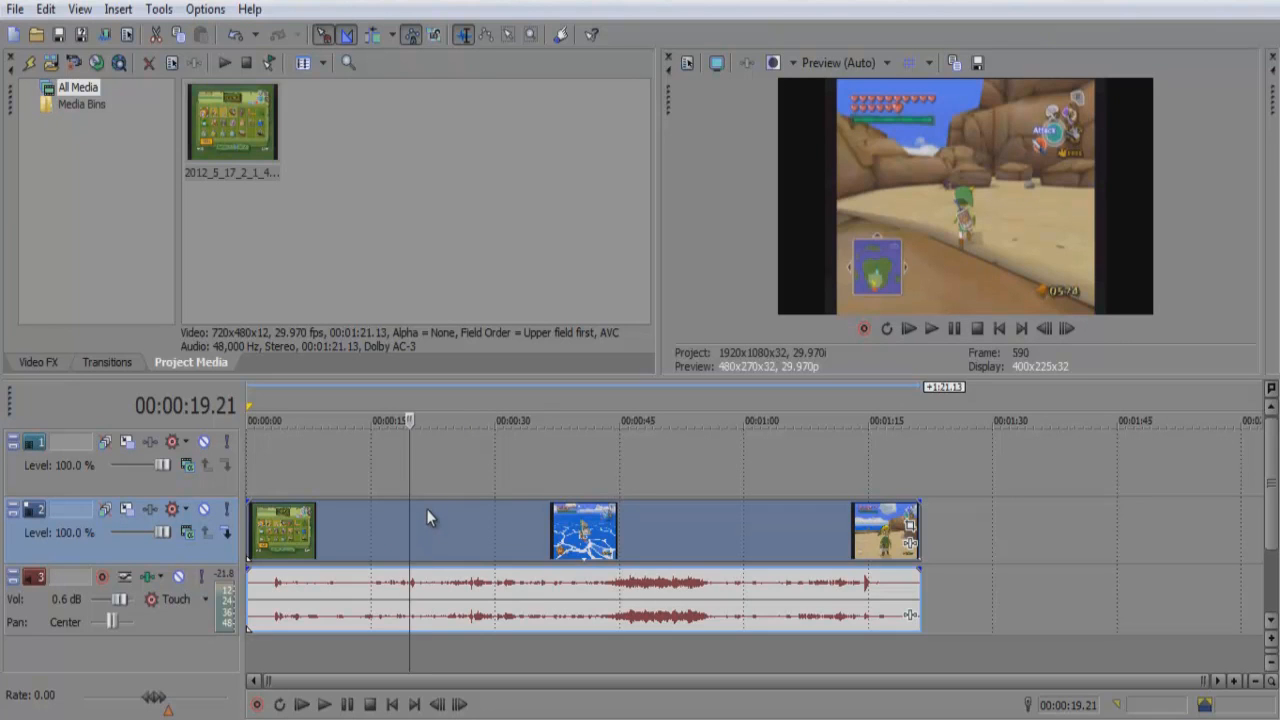
pyautogui.press('s')
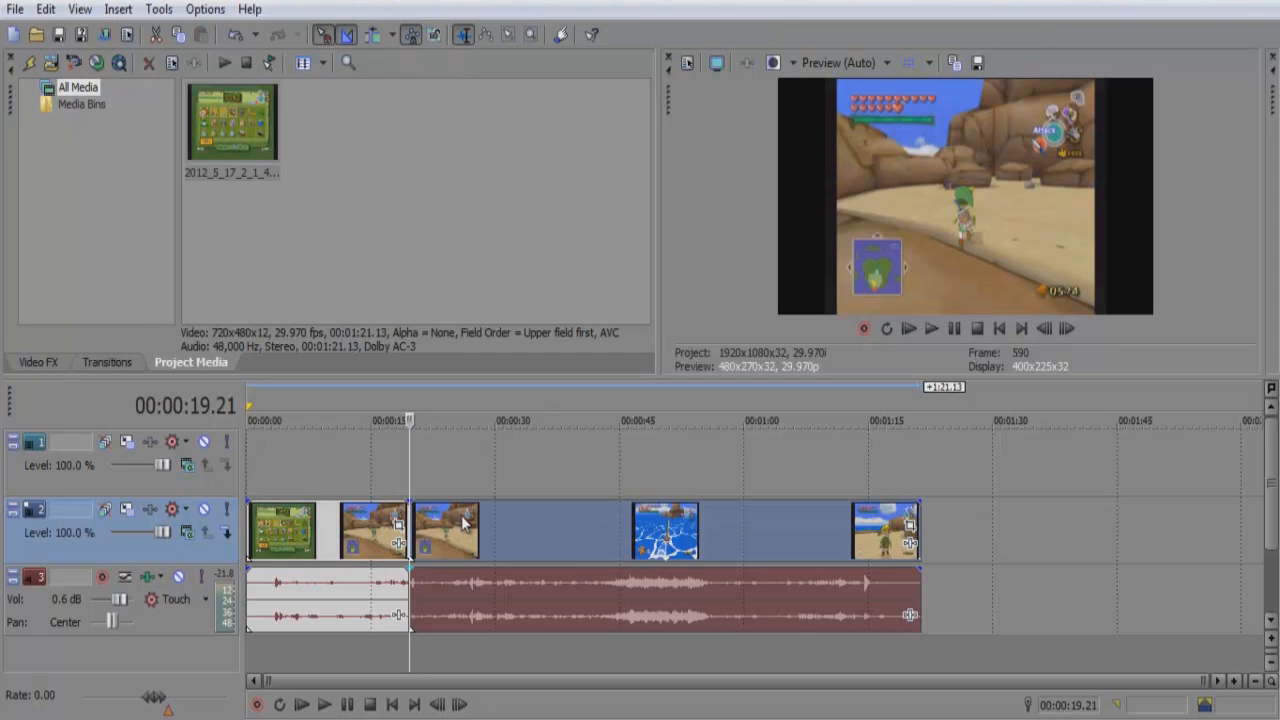
# Step: Move the second part of the split clip away from the first and bring it back against the cut
pyautogui.moveTo(444, 527); pyautogui.dragTo(514, 530)
pyautogui.moveTo(379, 539)
pyautogui.mouseDown()
pyautogui.moveTo(398, 538)
pyautogui.moveTo(362, 537)
pyautogui.mouseUp()
pyautogui.moveTo(475, 528); pyautogui.dragTo(444, 536)
pyautogui.click(328, 540)
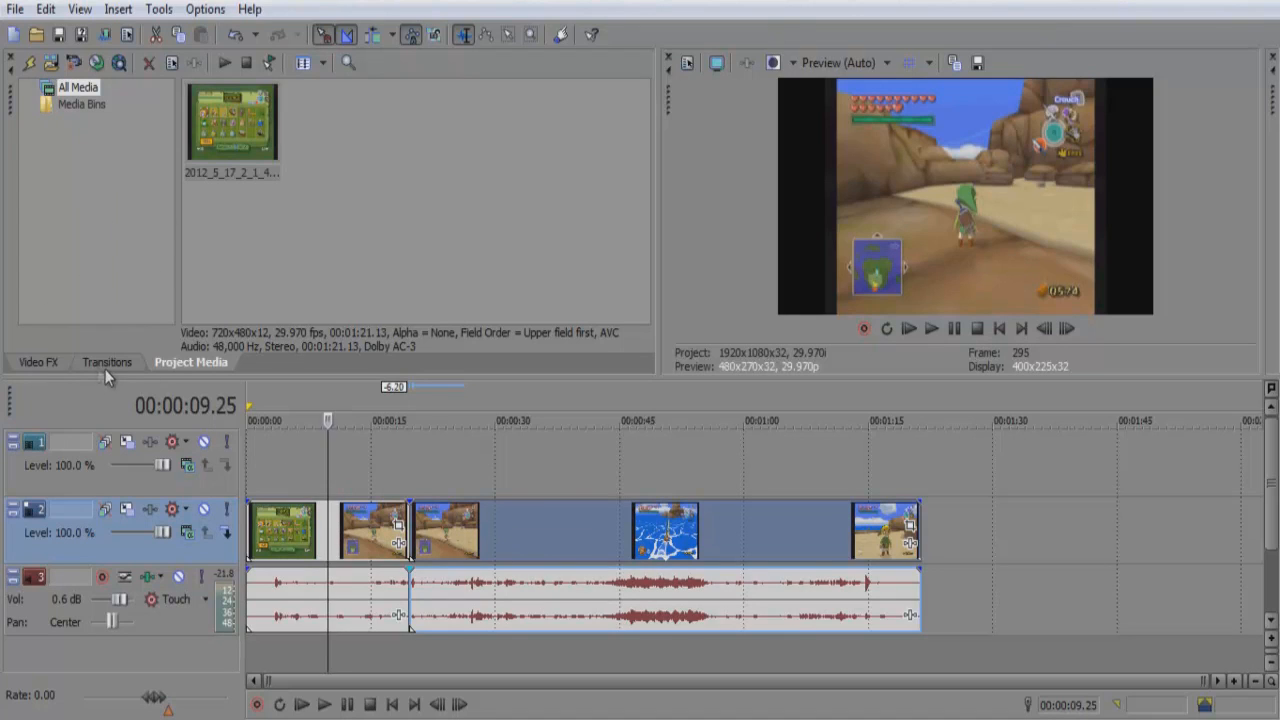
# Step: Apply the Simple preset of the 3D Blinds transition at the cut between the two video clips
pyautogui.click(80, 9)
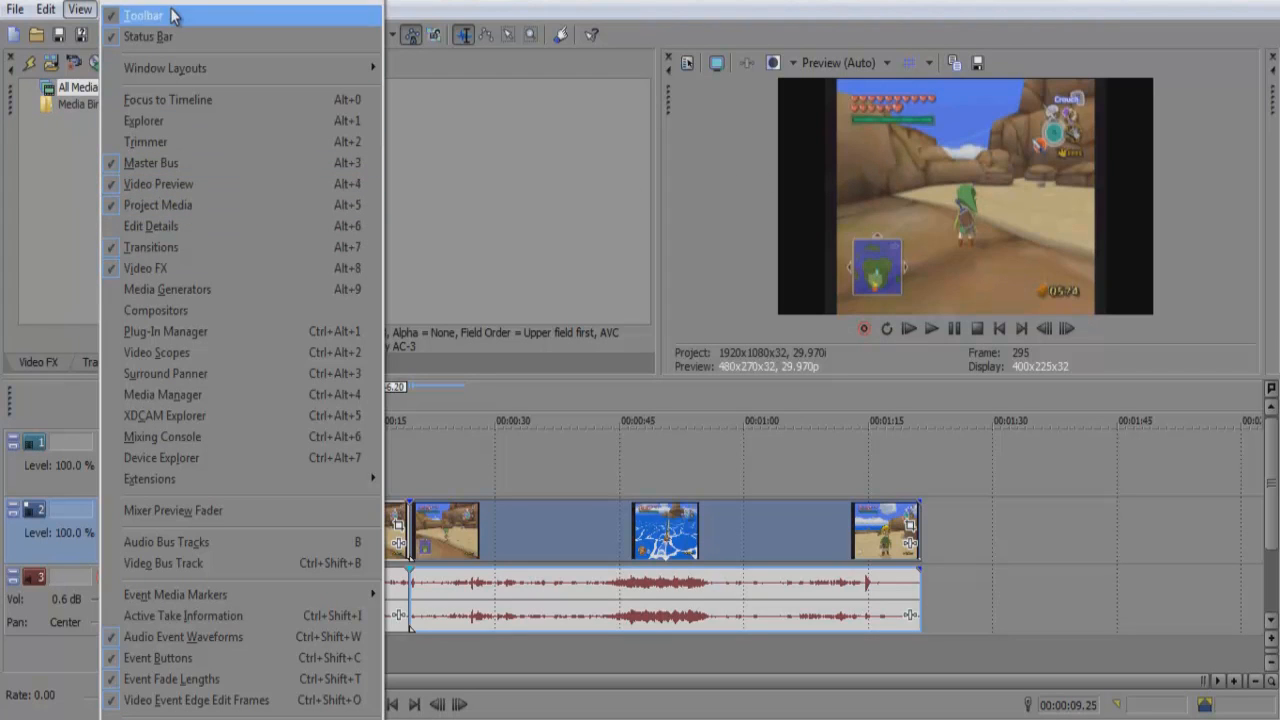
pyautogui.click(460, 217)
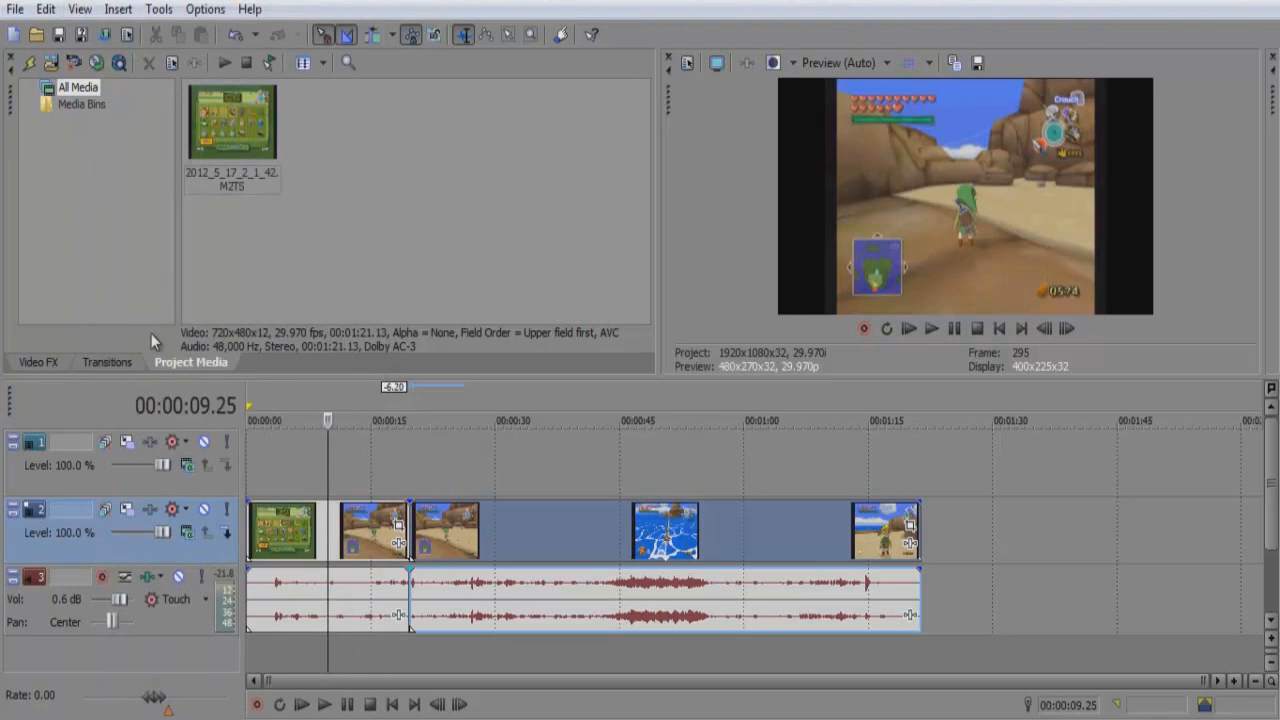
pyautogui.click(90, 363)
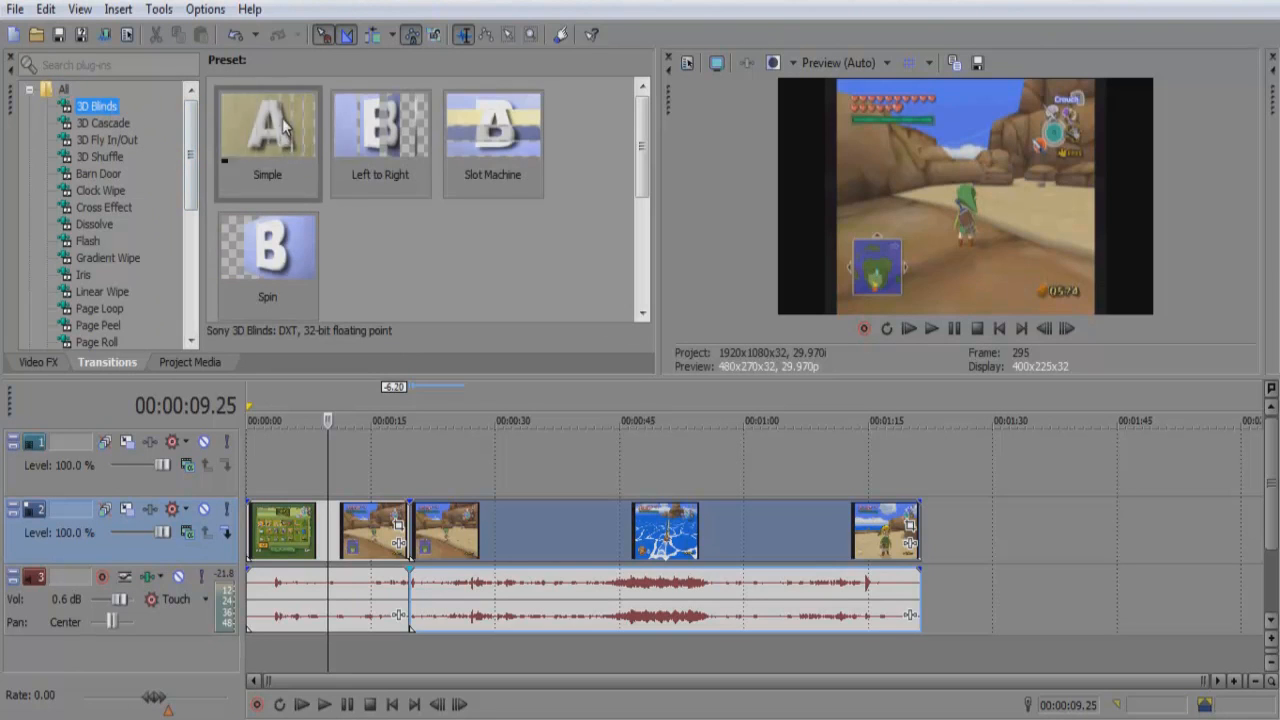
pyautogui.moveTo(278, 114); pyautogui.dragTo(410, 525)
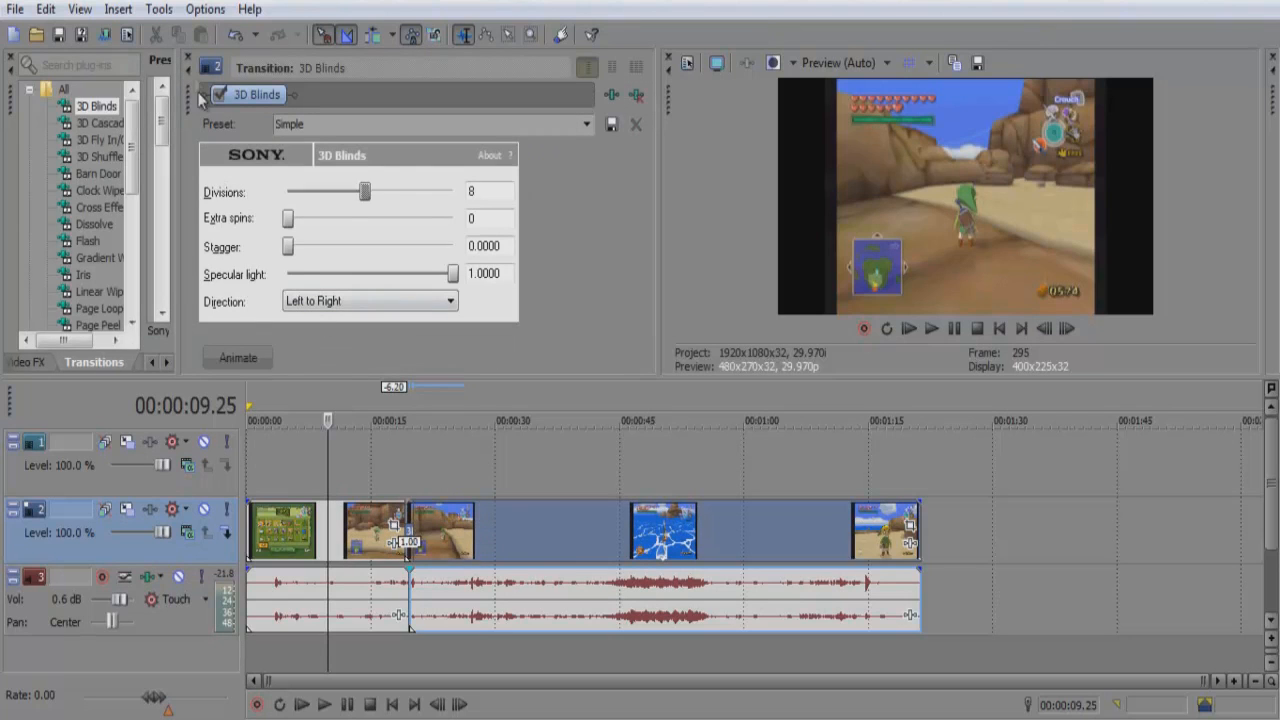
# Step: Close the transition settings and play the video from about 18 seconds across the cut to check the 3D Blinds transition
pyautogui.click(187, 60)
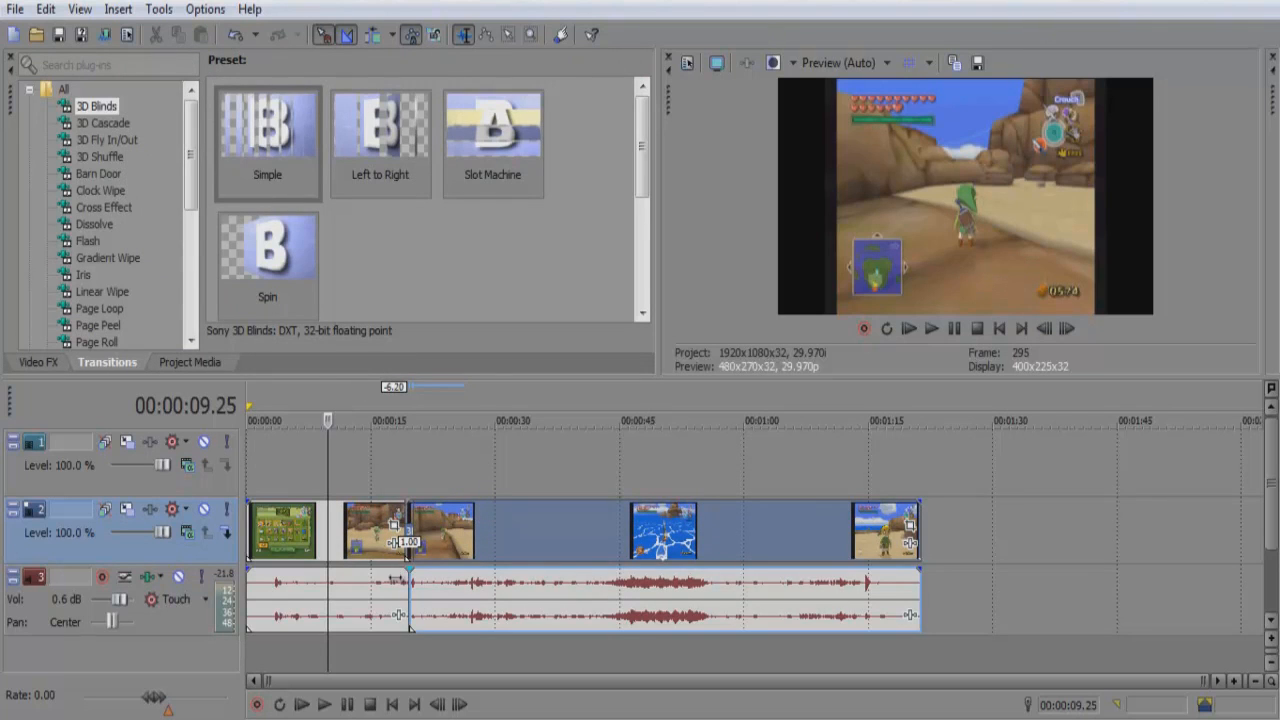
pyautogui.click(399, 588)
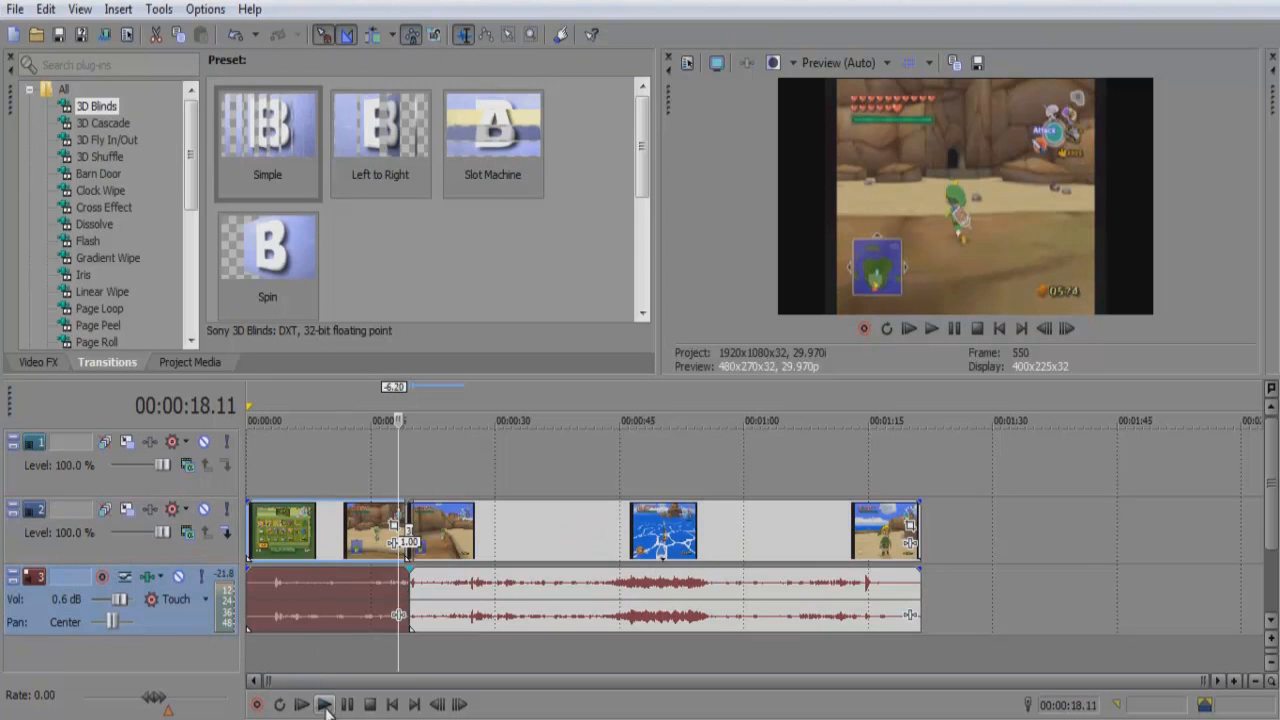
pyautogui.click(325, 705)
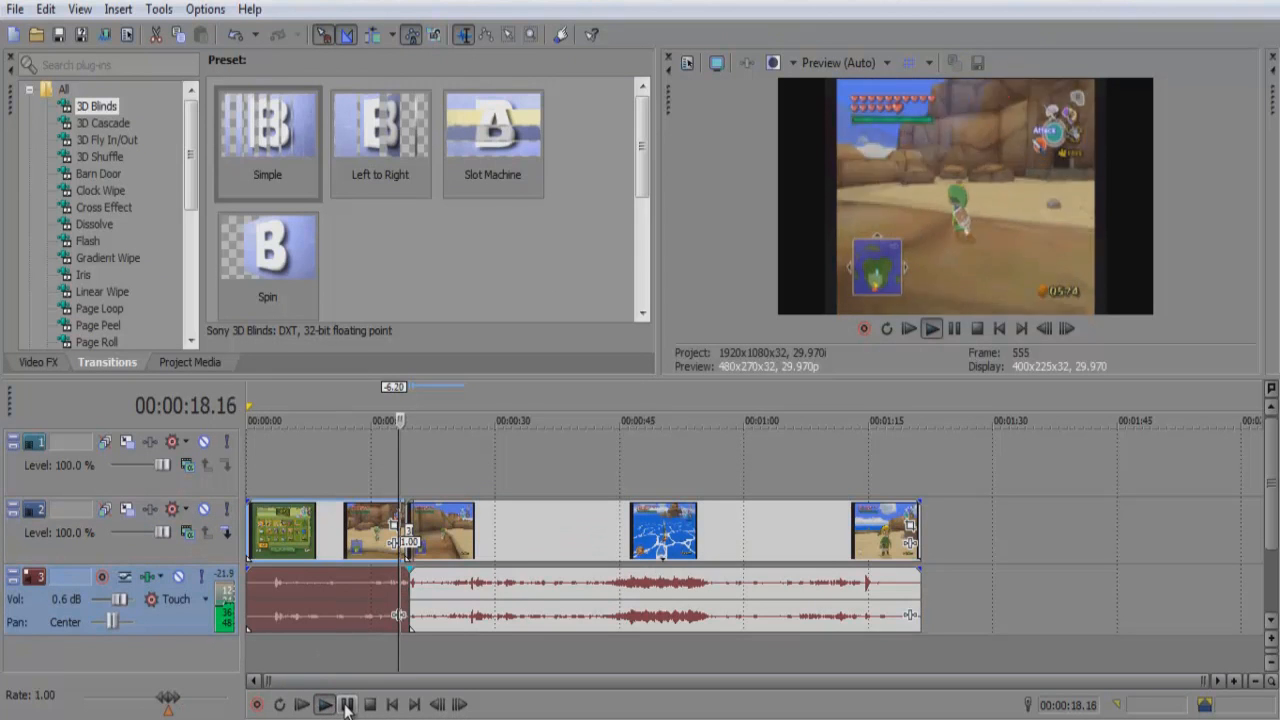
pyautogui.click(347, 705)
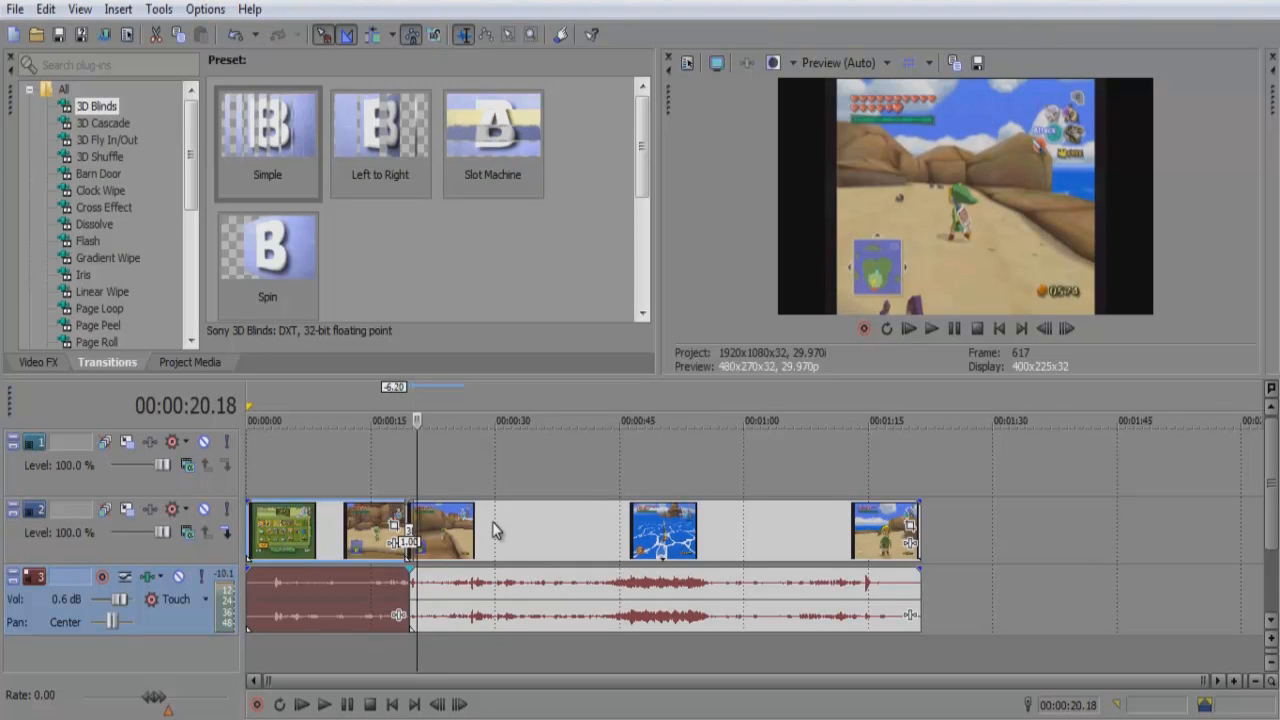
# Step: Move the second video clip together with its audio about 6 seconds away from the first clip
pyautogui.click(663, 537)
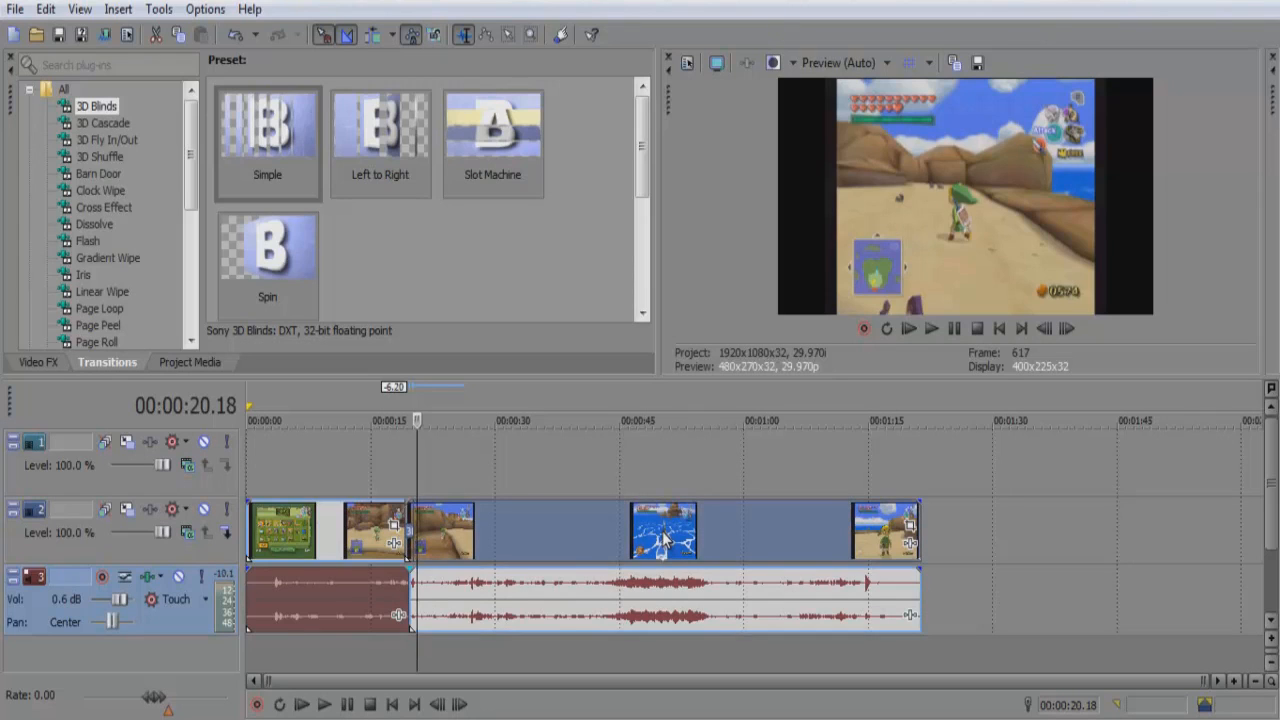
pyautogui.keyDown('ctrl'); pyautogui.click(665, 590); pyautogui.keyUp('ctrl')
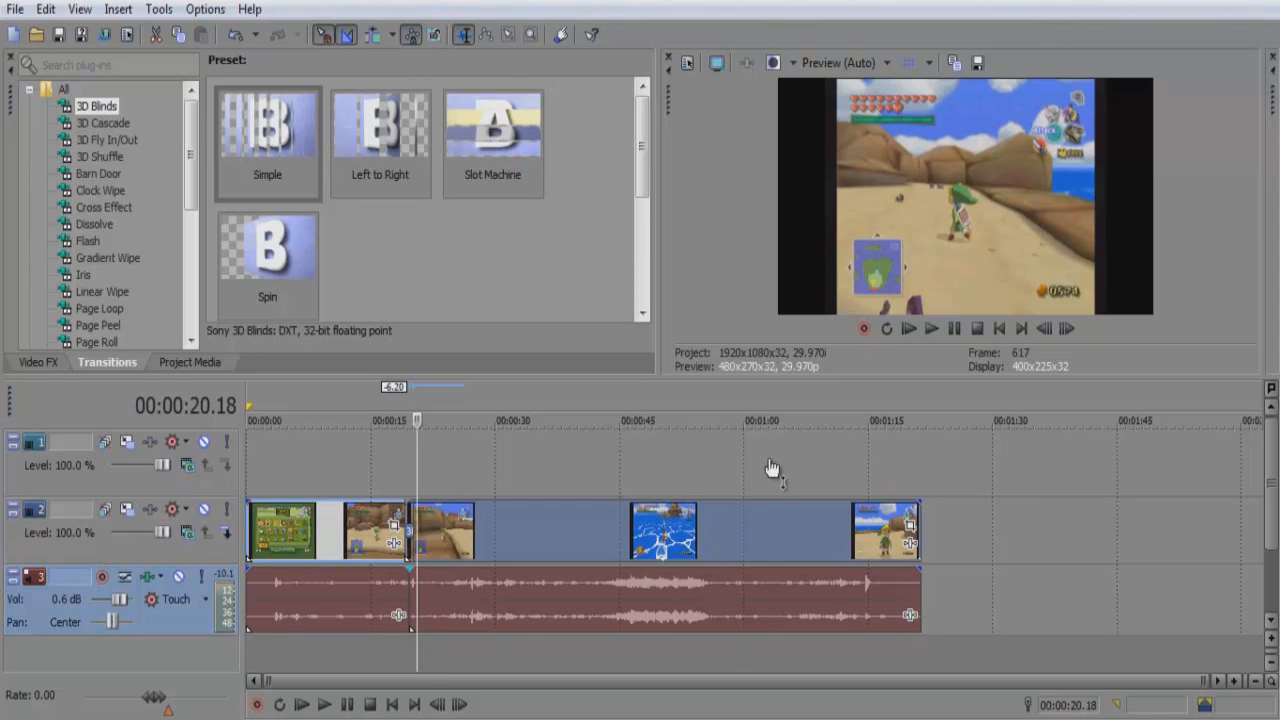
pyautogui.click(521, 528)
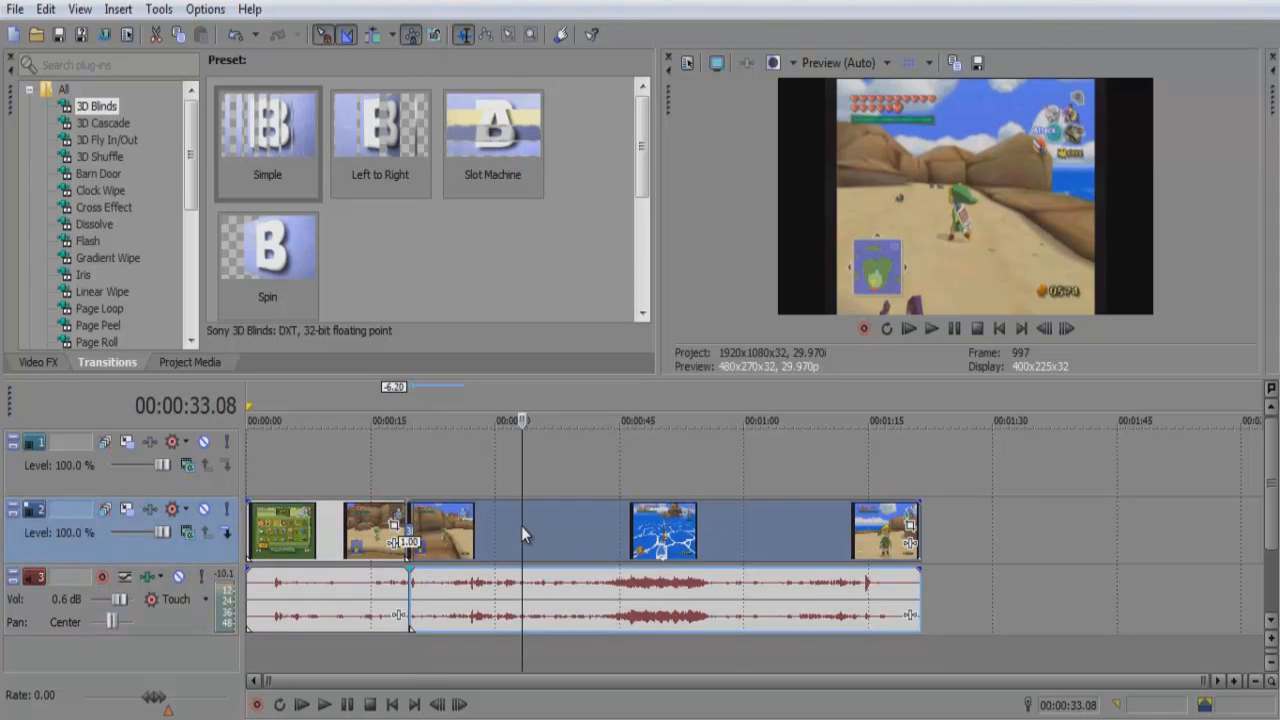
pyautogui.moveTo(548, 533); pyautogui.dragTo(622, 548)
# Step: Try deleting only the audio of the second clip, and undo the deletion
pyautogui.click(628, 586)
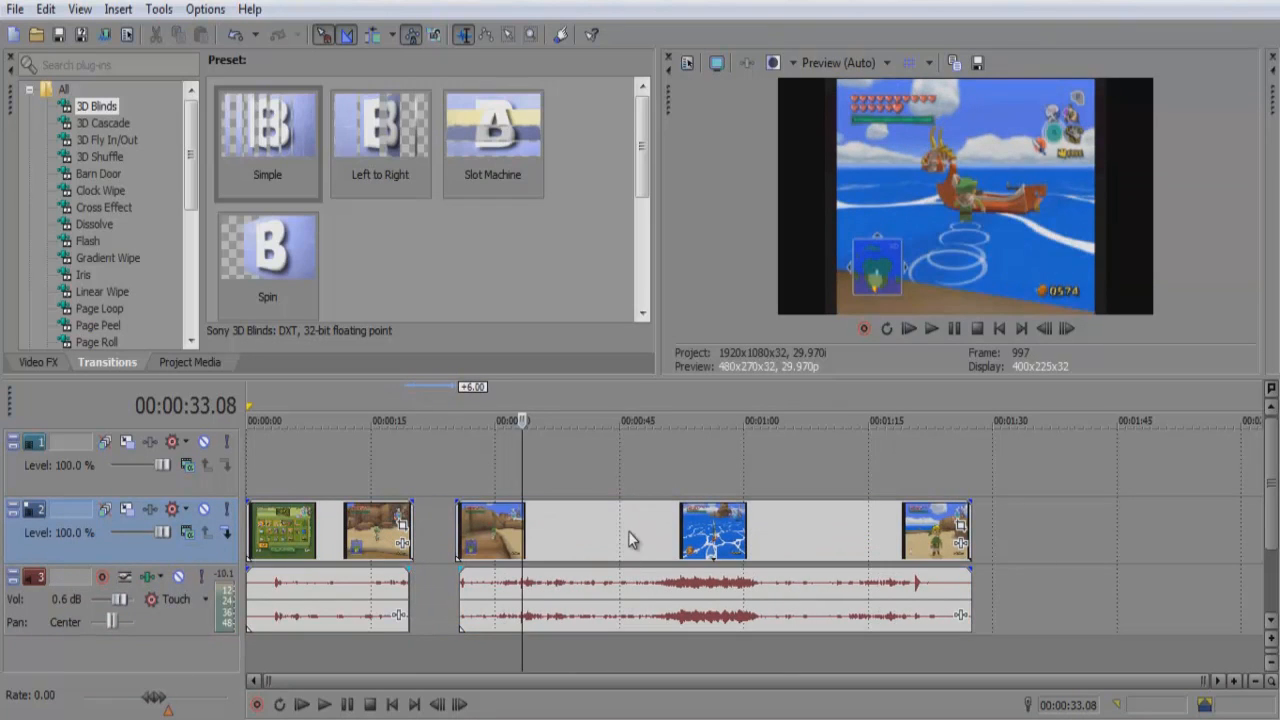
pyautogui.click(628, 531)
pyautogui.click(628, 601)
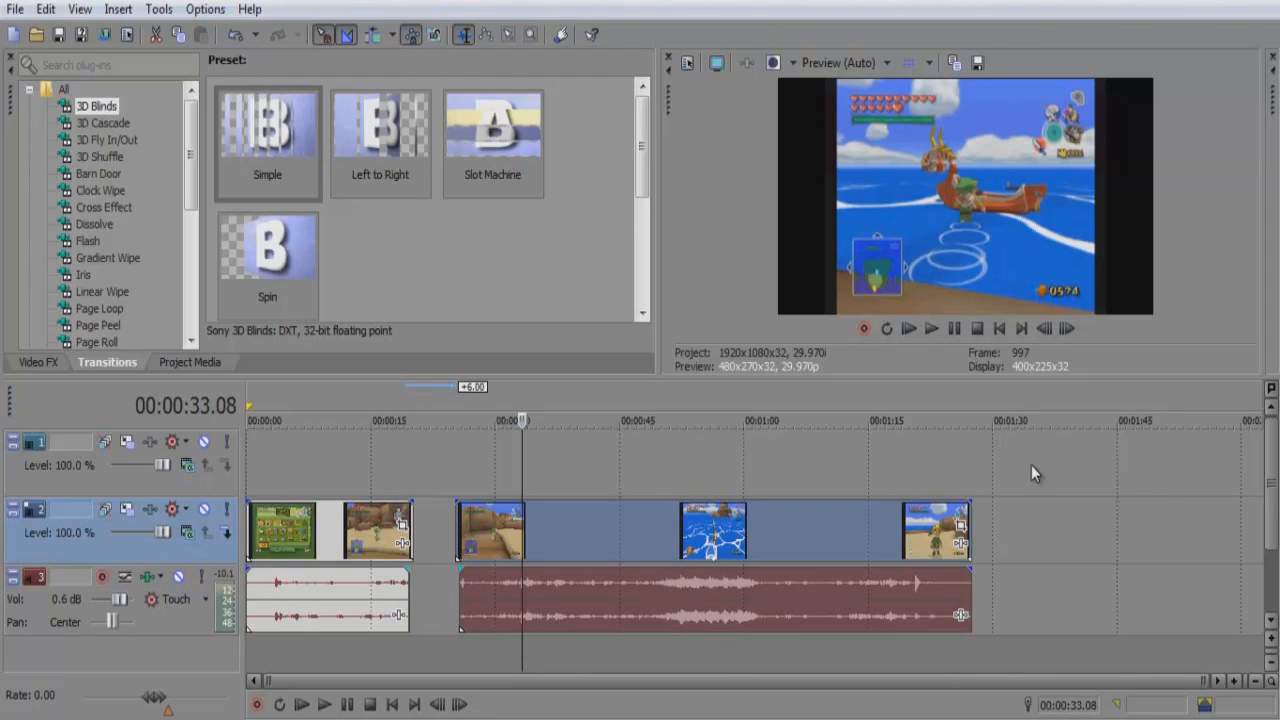
pyautogui.click(663, 541)
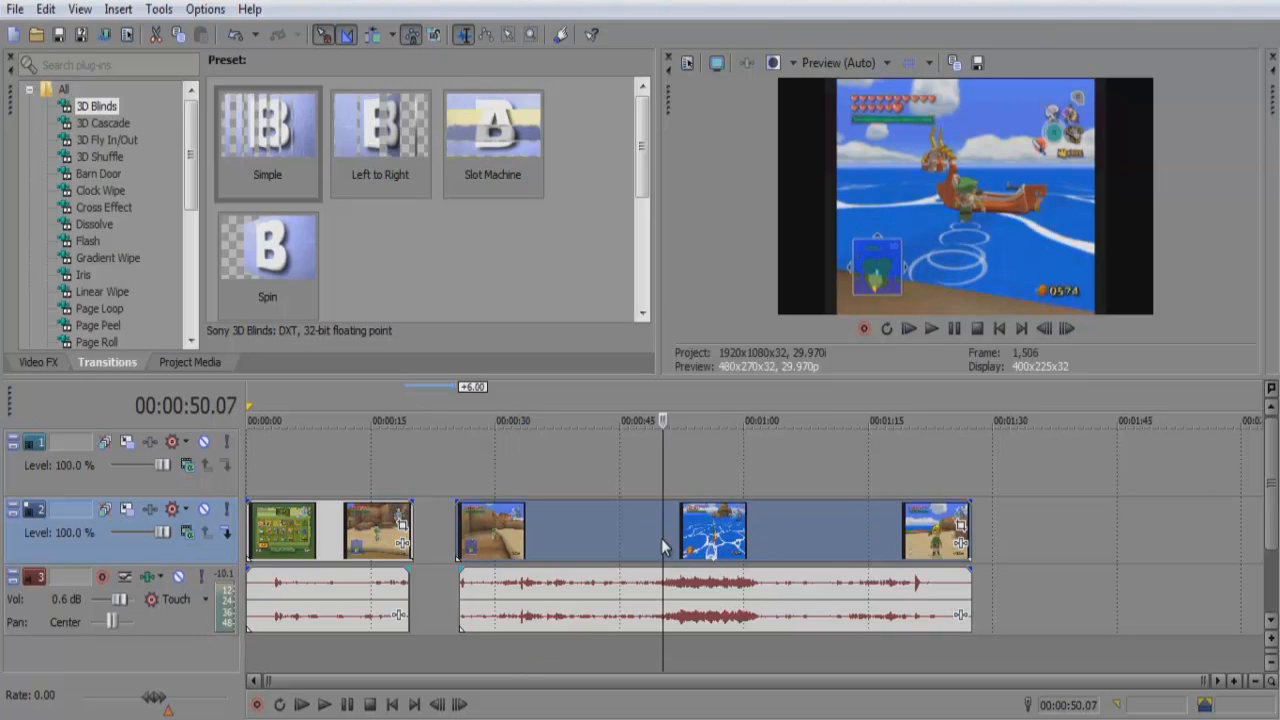
pyautogui.click(641, 597)
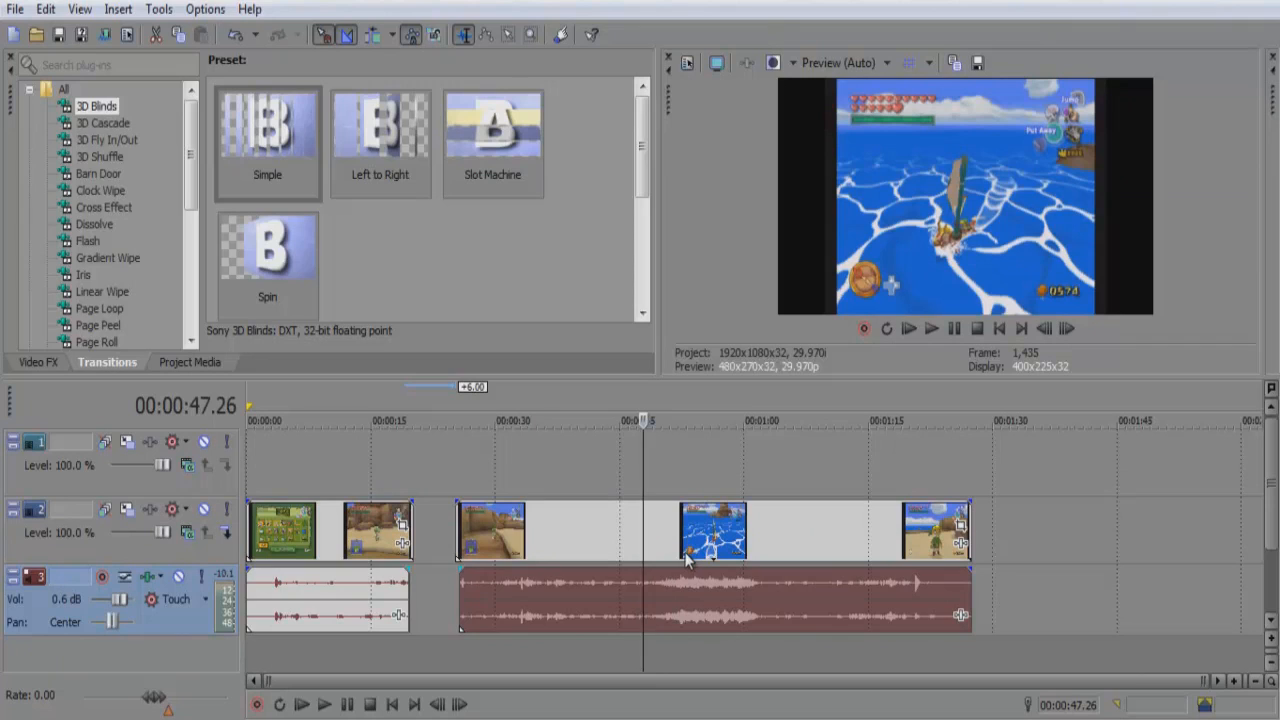
pyautogui.press('Delete')
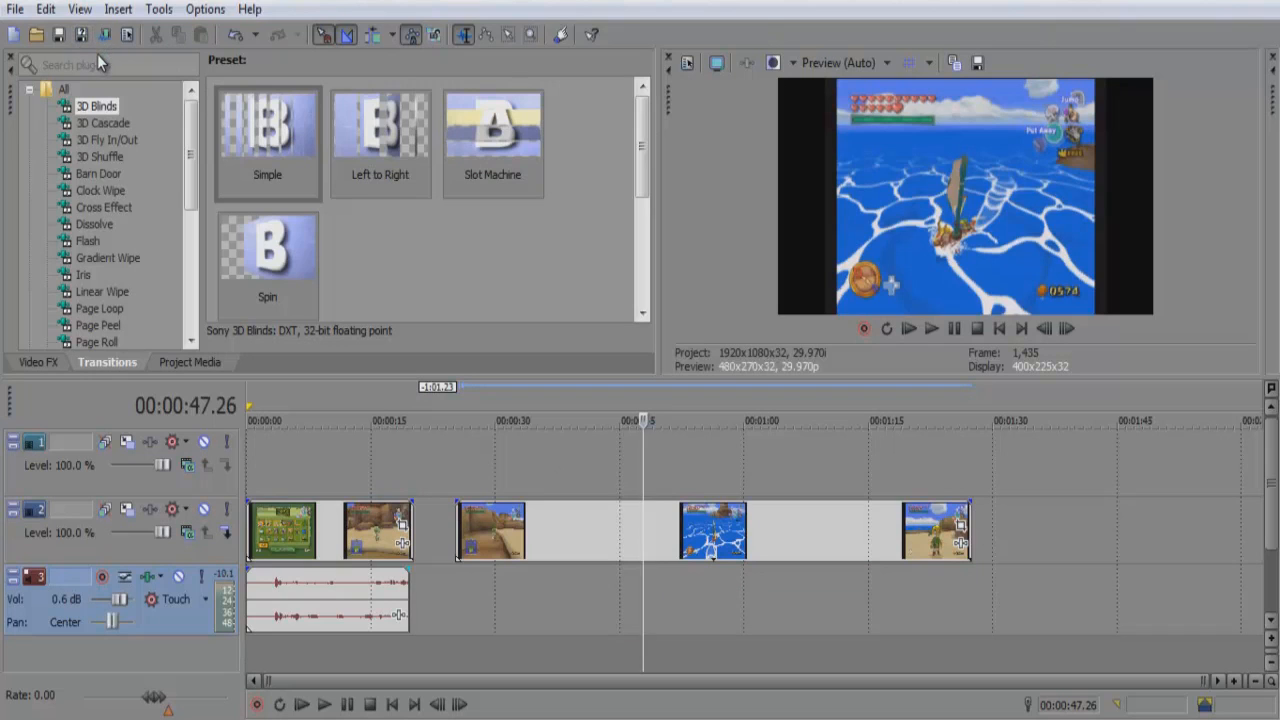
pyautogui.hotkey('ctrl', 'z')
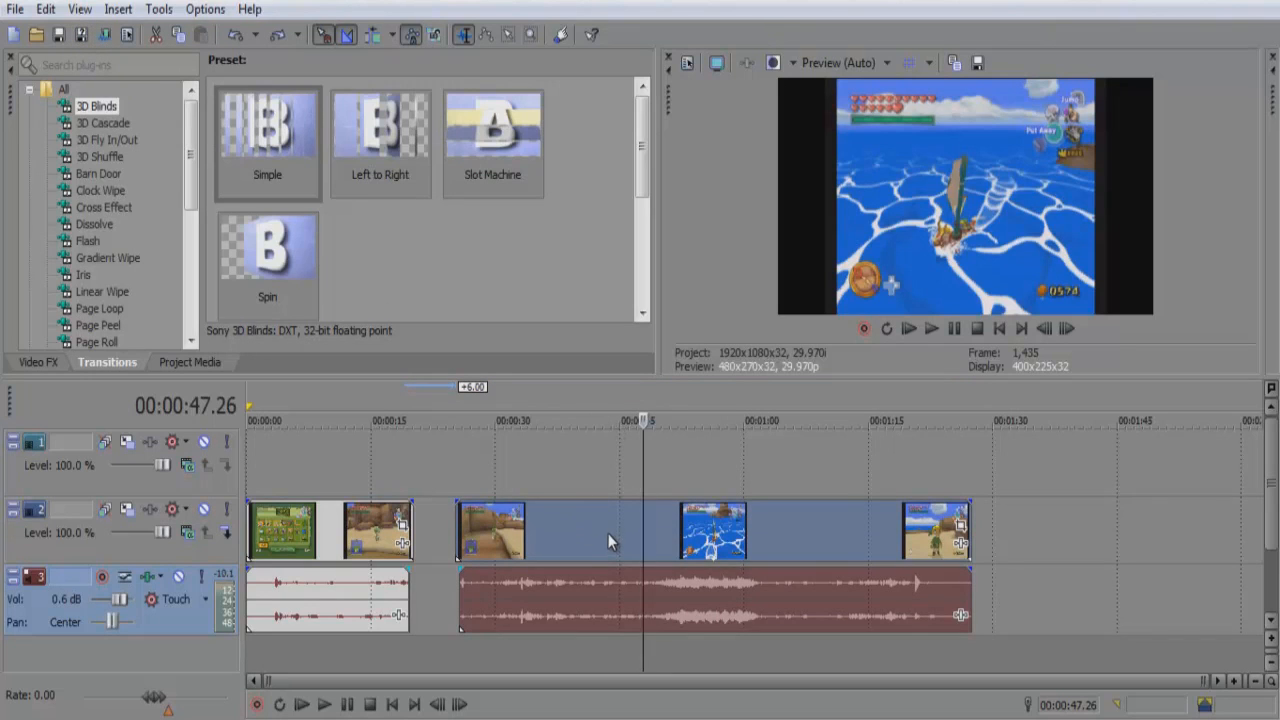
pyautogui.click(46, 9)
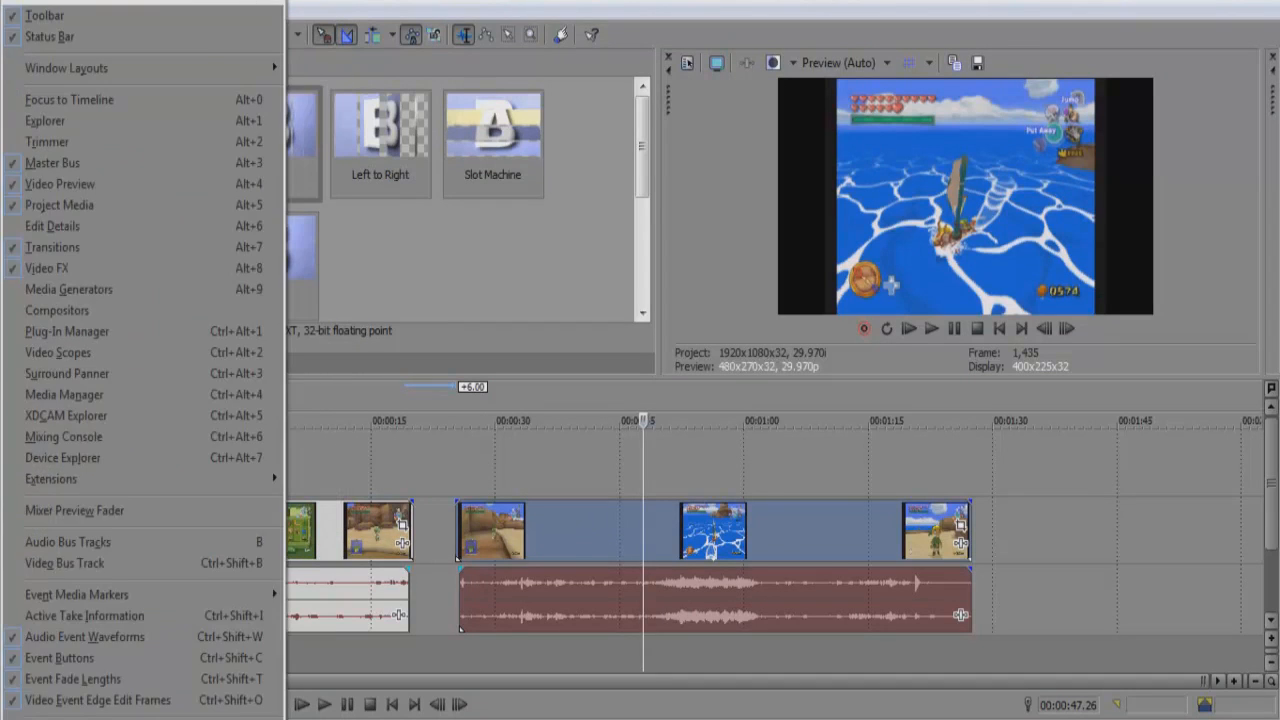
pyautogui.press('Escape')
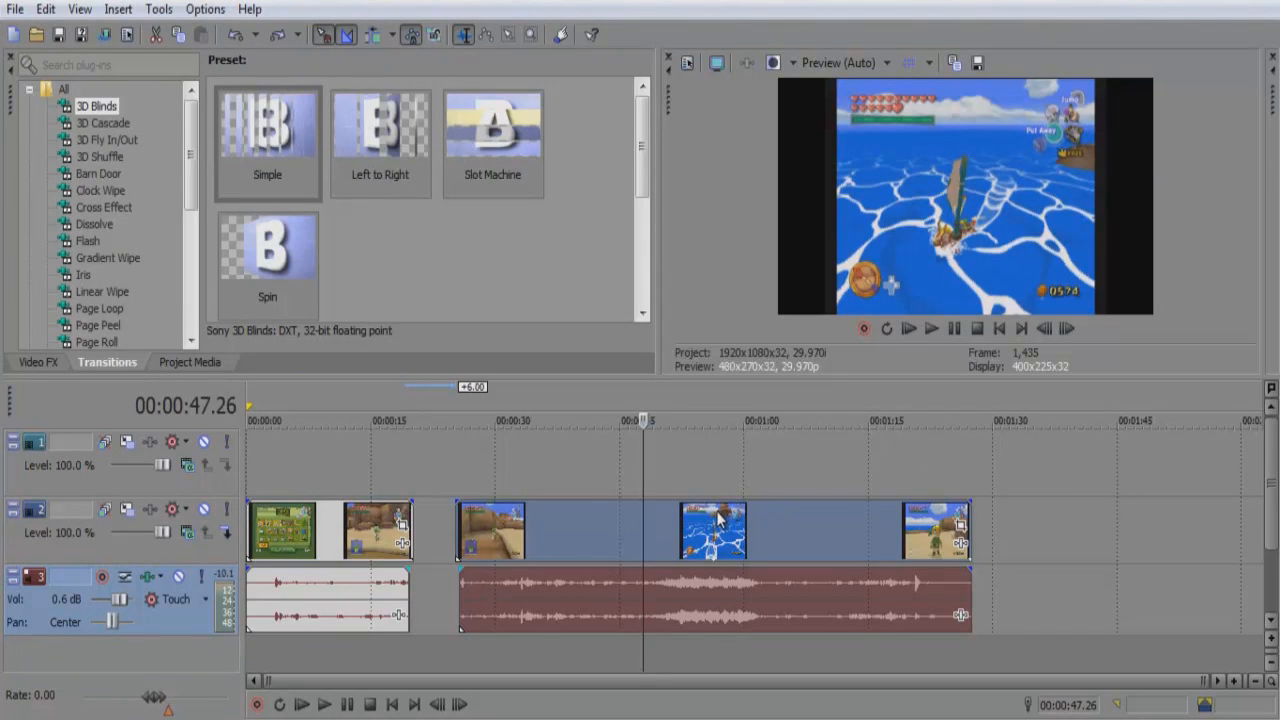
# Step: Try deleting the second video clip with its audio, undo the deletion, and move the clip back against the first one
pyautogui.click(681, 538)
pyautogui.press('Delete')
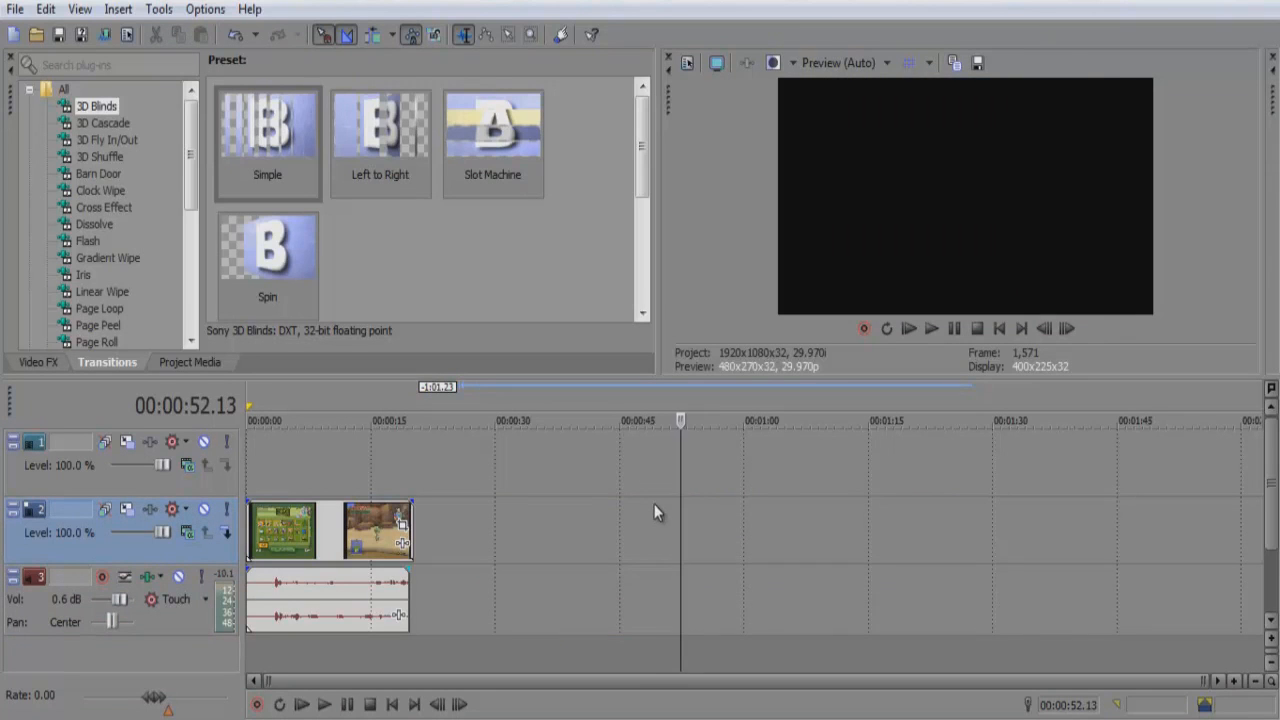
pyautogui.hotkey('ctrl', 'z')
pyautogui.moveTo(535, 530); pyautogui.dragTo(483, 529)
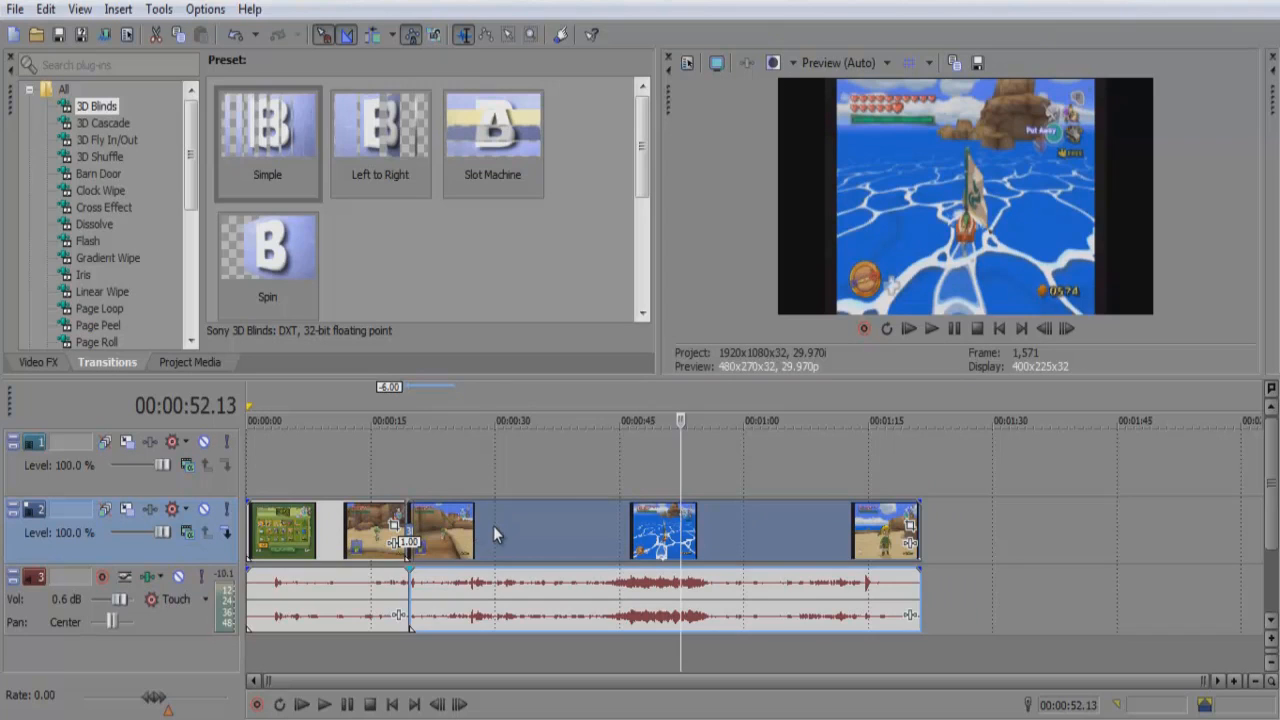
# Step: Apply the default preset of the Black and White video effect to the second video clip and close its settings
pyautogui.click(50, 361)
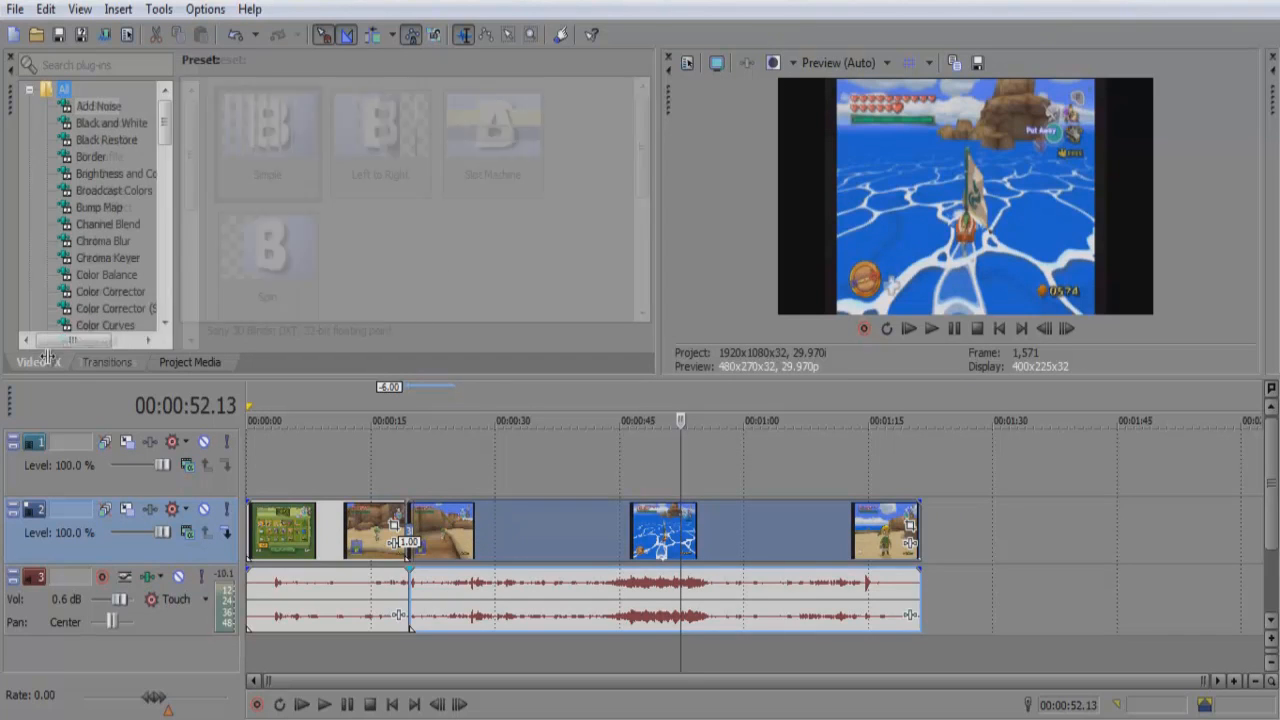
pyautogui.moveTo(167, 125)
pyautogui.mouseDown()
pyautogui.moveTo(167, 139)
pyautogui.moveTo(167, 120)
pyautogui.mouseUp()
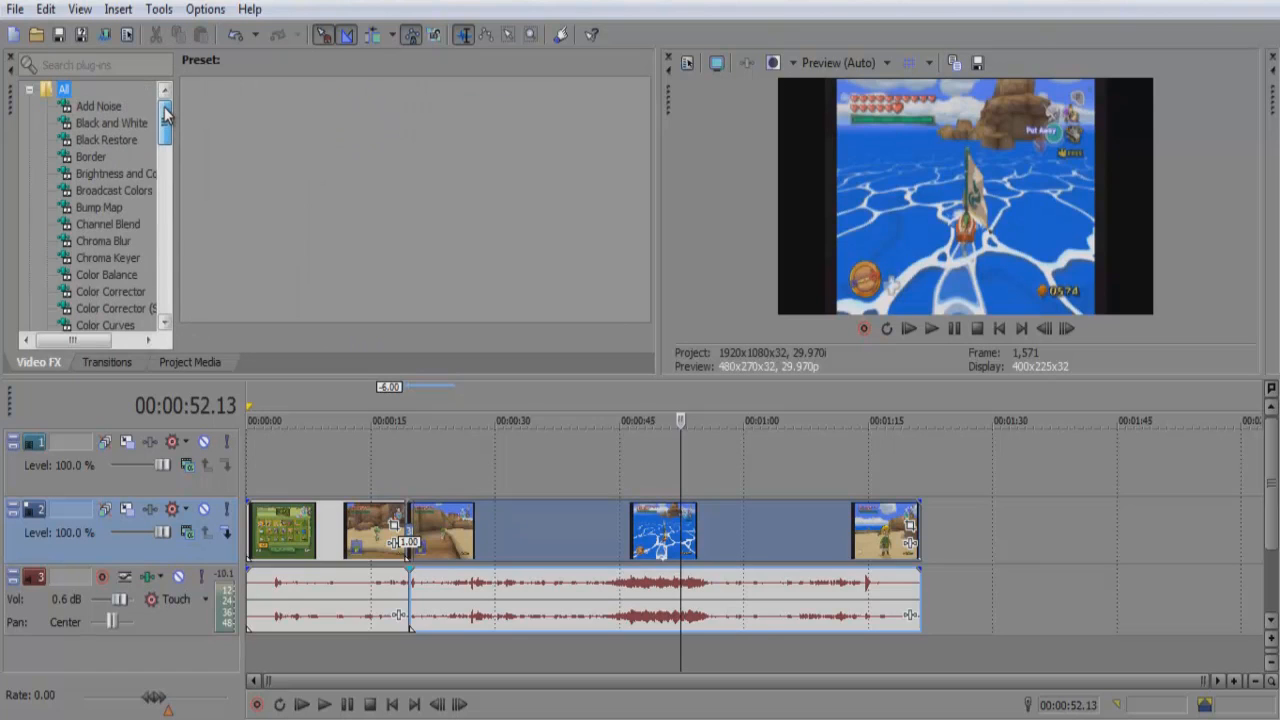
pyautogui.click(112, 123)
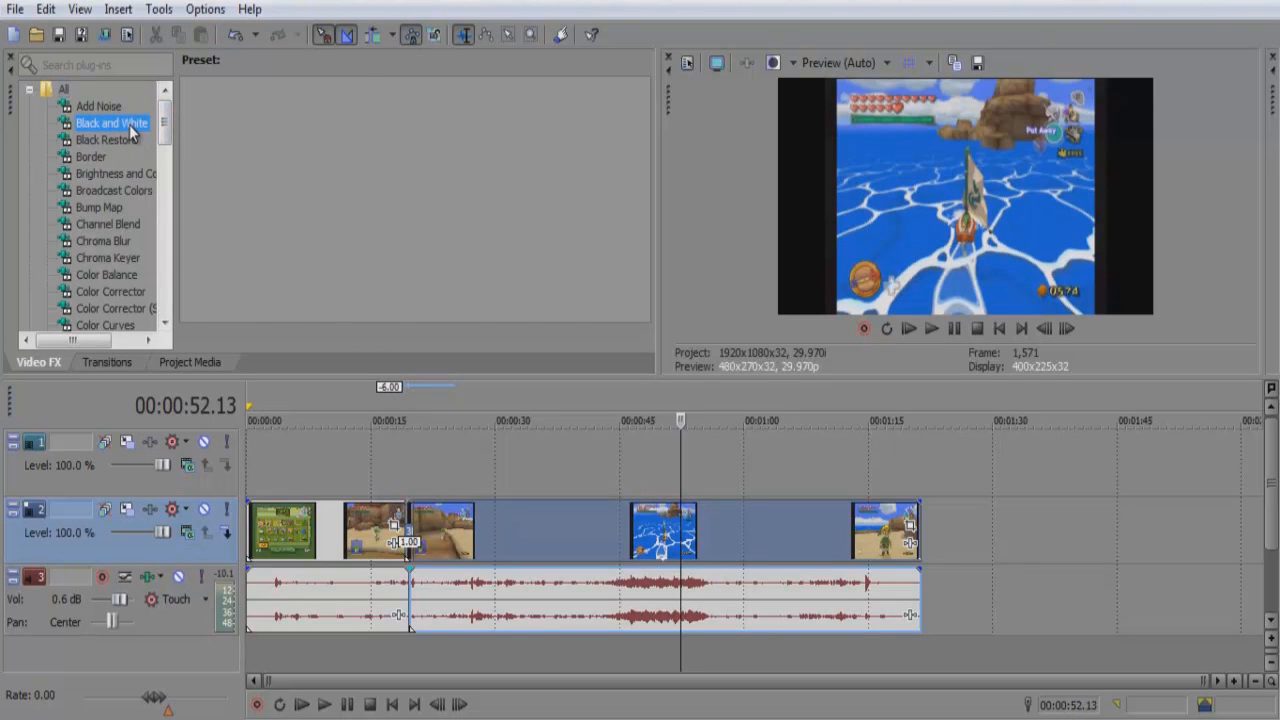
pyautogui.moveTo(248, 121); pyautogui.dragTo(515, 467)
pyautogui.moveTo(545, 528); pyautogui.dragTo(545, 528)
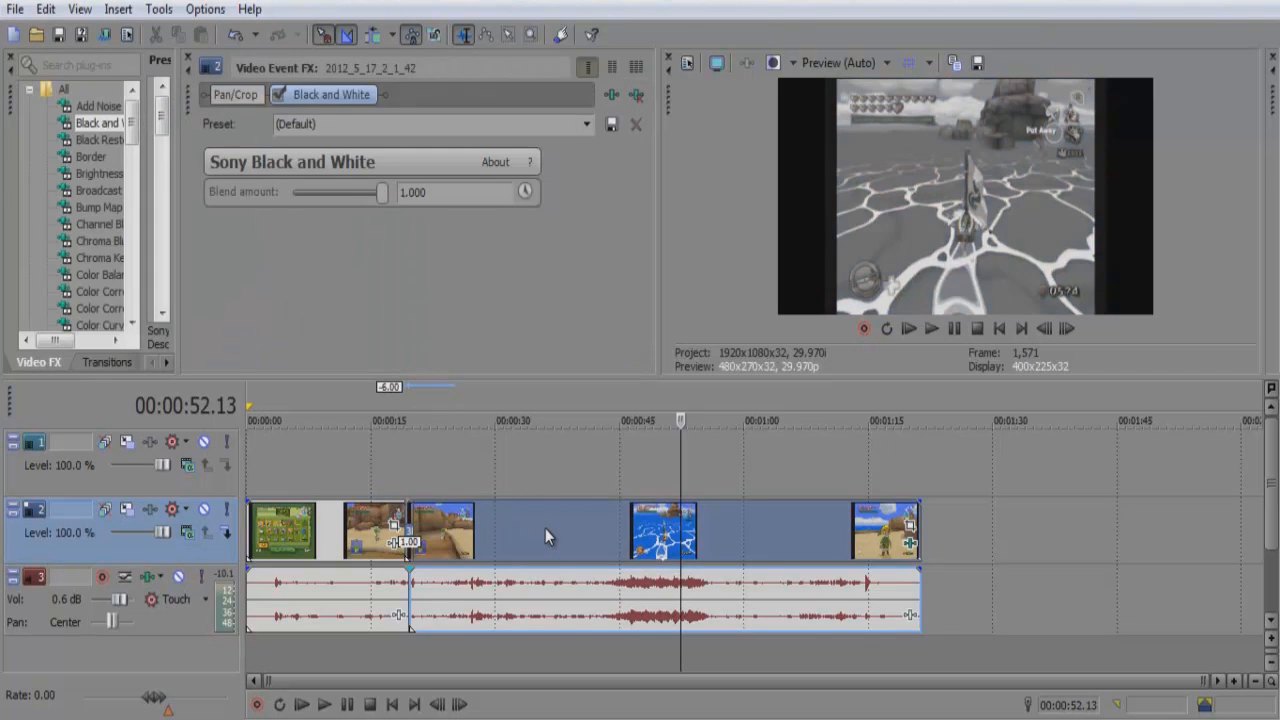
pyautogui.click(187, 61)
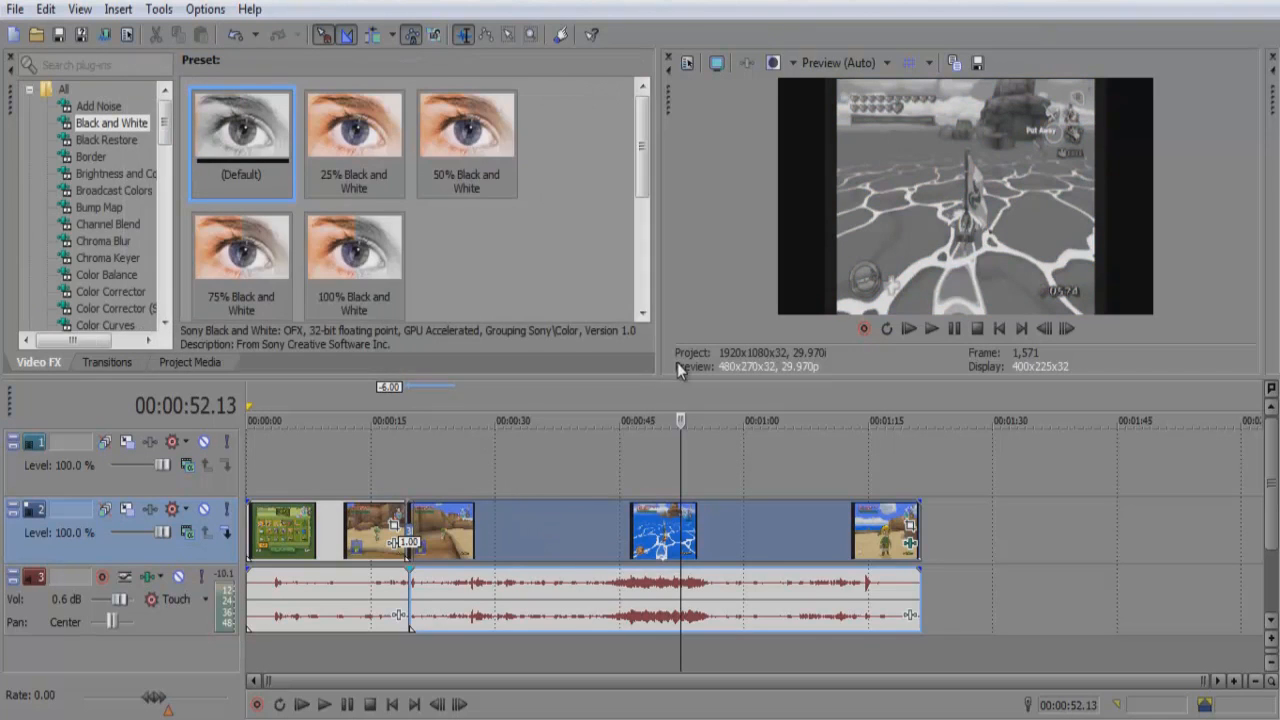
# Step: Play the second clip from 00:00:35.20 to check the Black and White effect
pyautogui.click(542, 541)
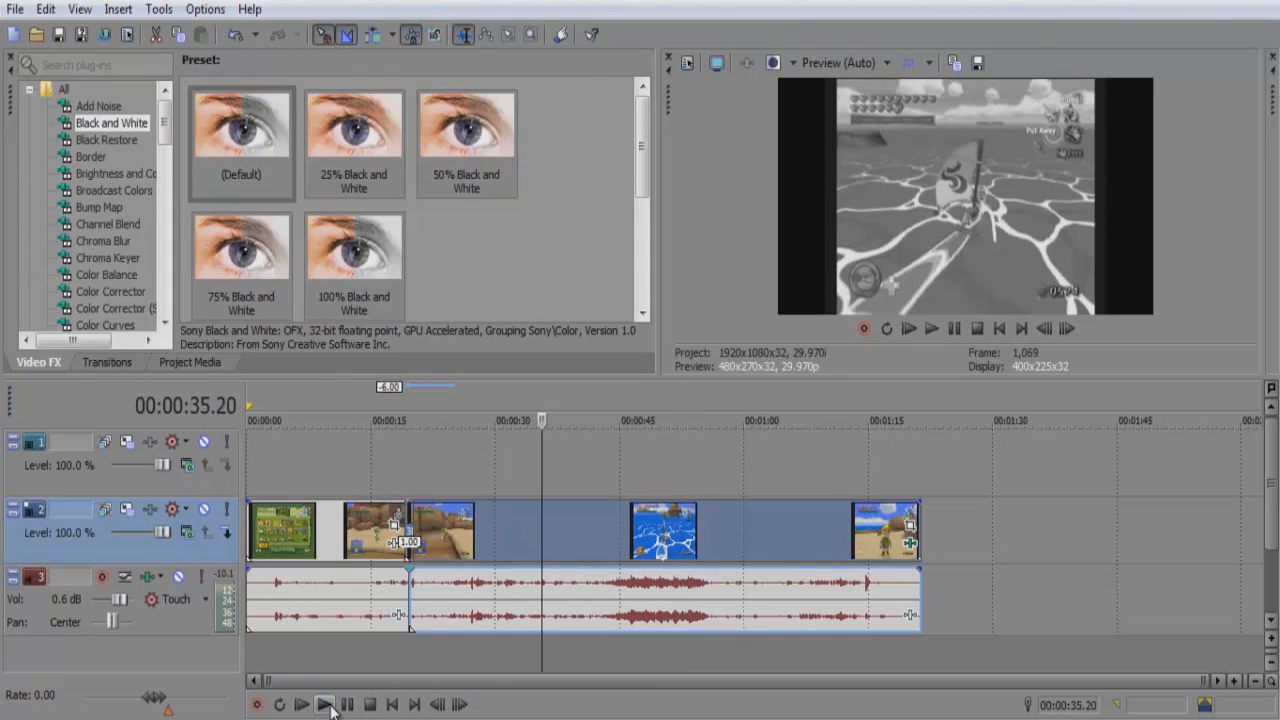
pyautogui.click(326, 704)
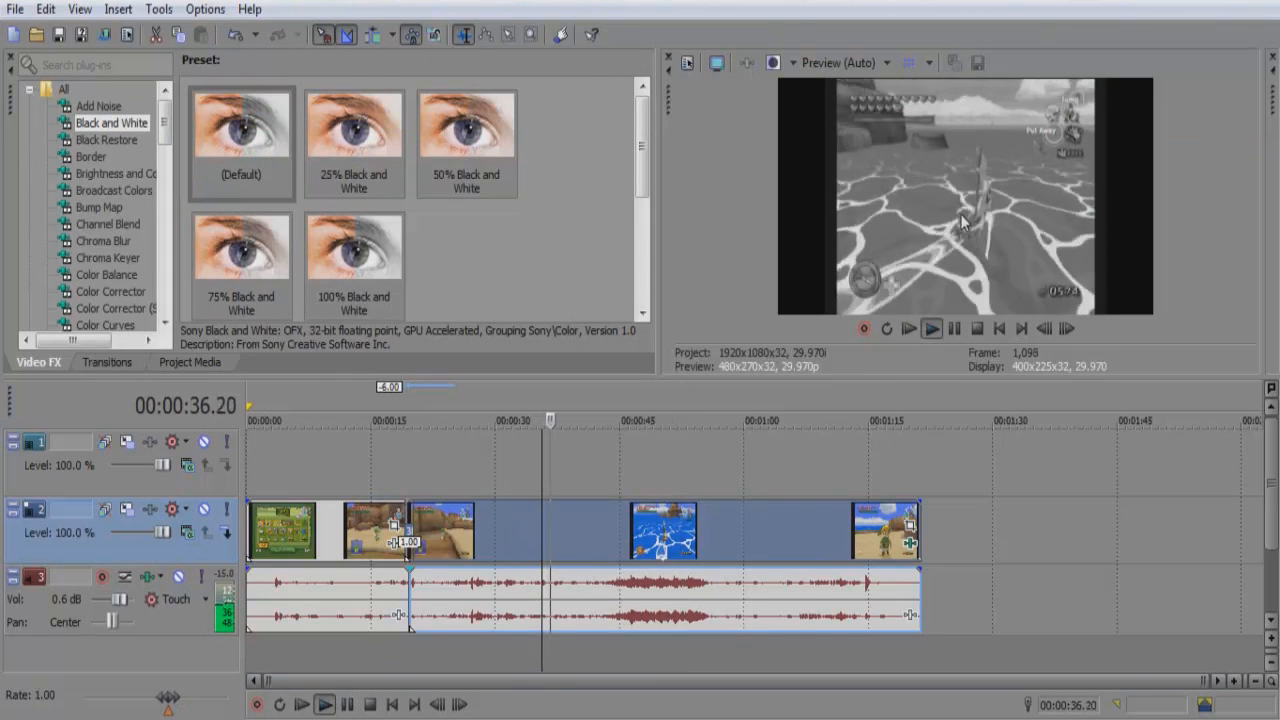
pyautogui.click(347, 704)
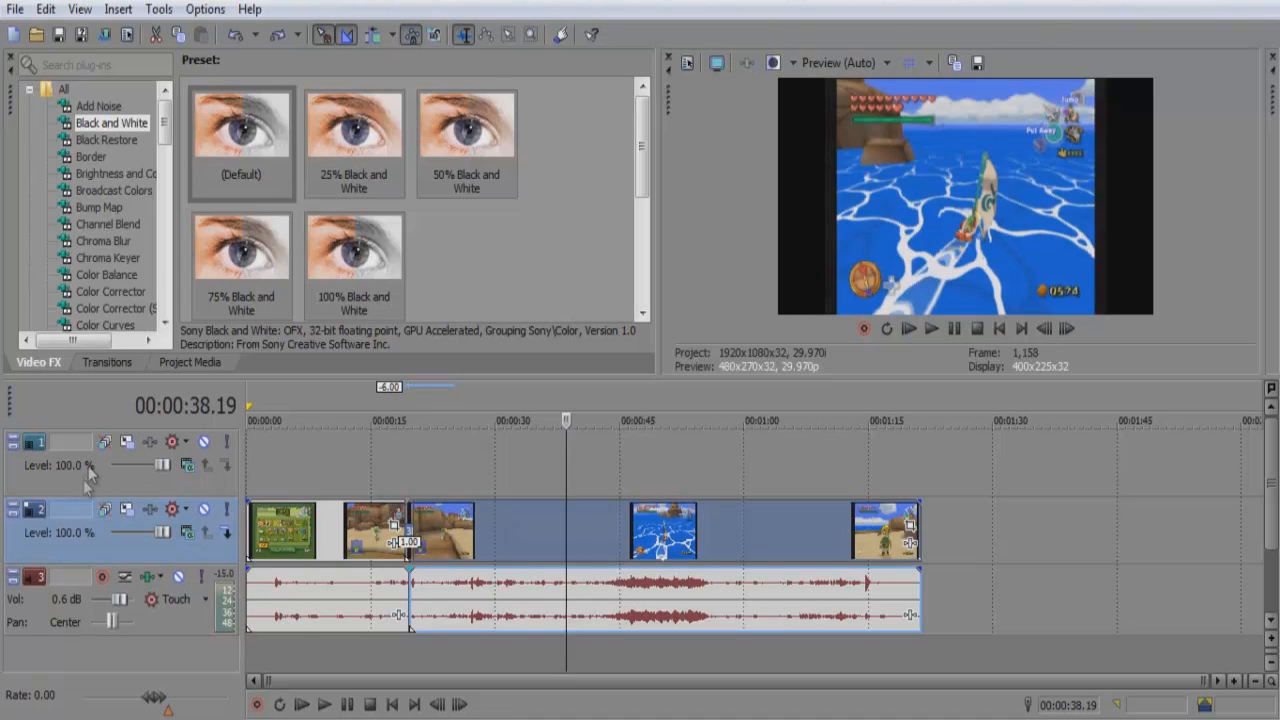
# Step: Insert a text media event on the empty video track 1 at 00:00:38.19
pyautogui.click(284, 472)
pyautogui.rightClick(284, 467)
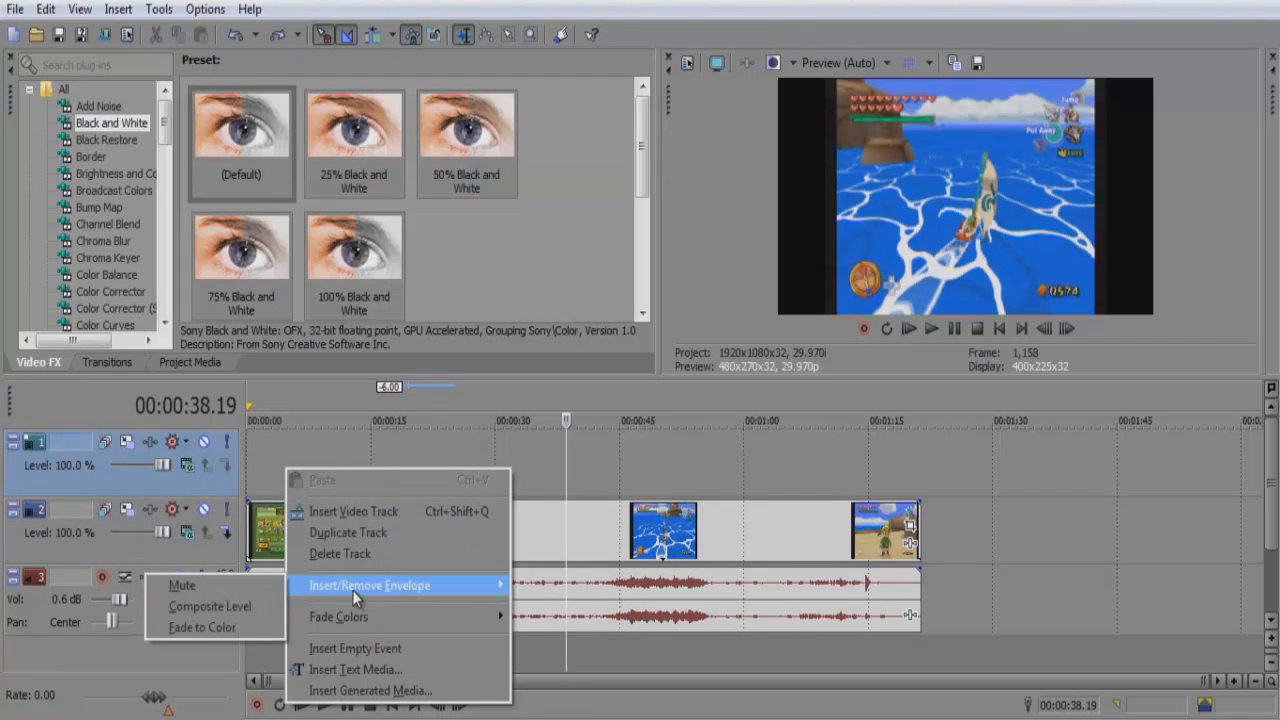
pyautogui.click(373, 678)
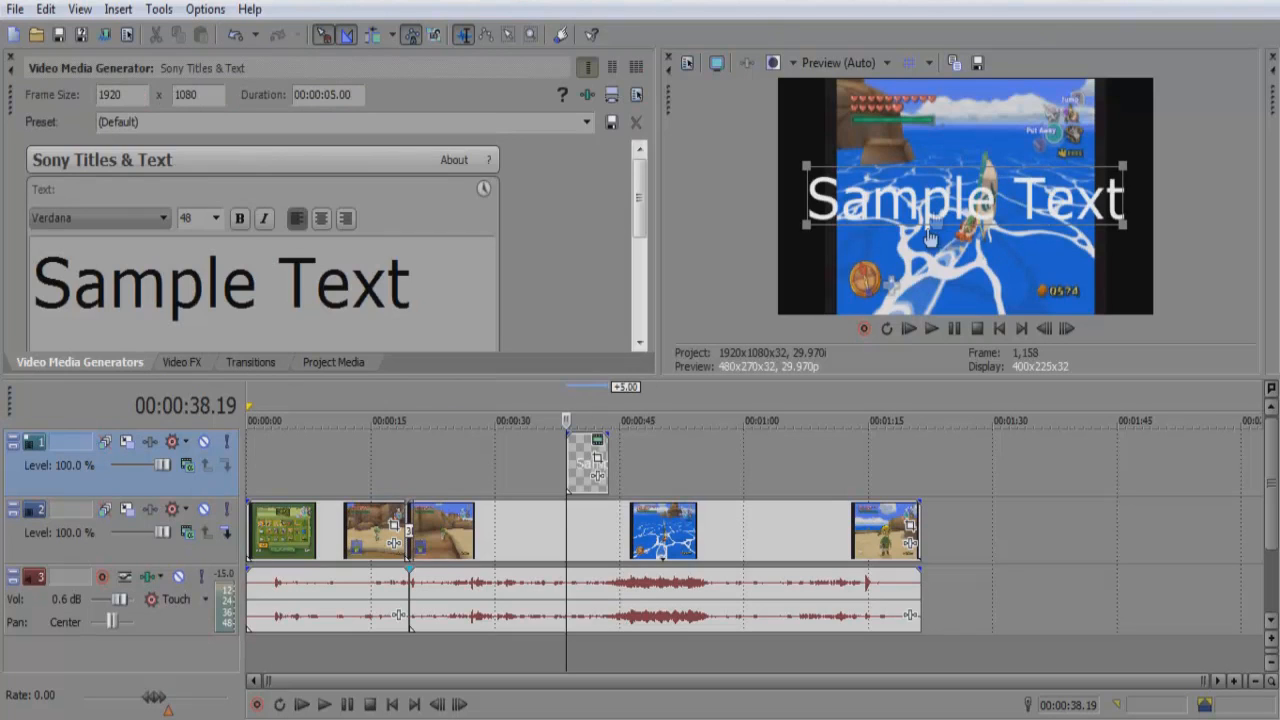
# Step: Move the text event on track 1 to about 48 seconds and place the playhead over it at 00:00:50.01
pyautogui.moveTo(592, 455); pyautogui.dragTo(297, 458)
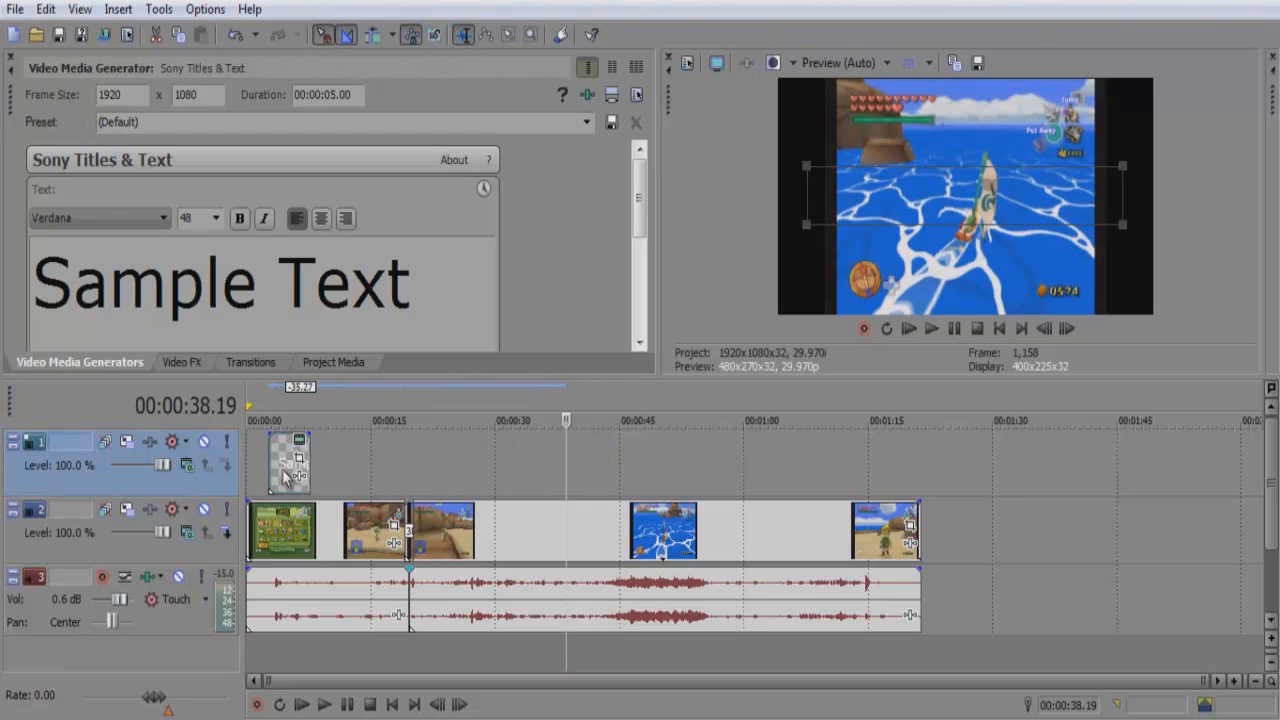
pyautogui.click(283, 476)
pyautogui.moveTo(297, 473); pyautogui.dragTo(668, 475)
pyautogui.click(661, 465)
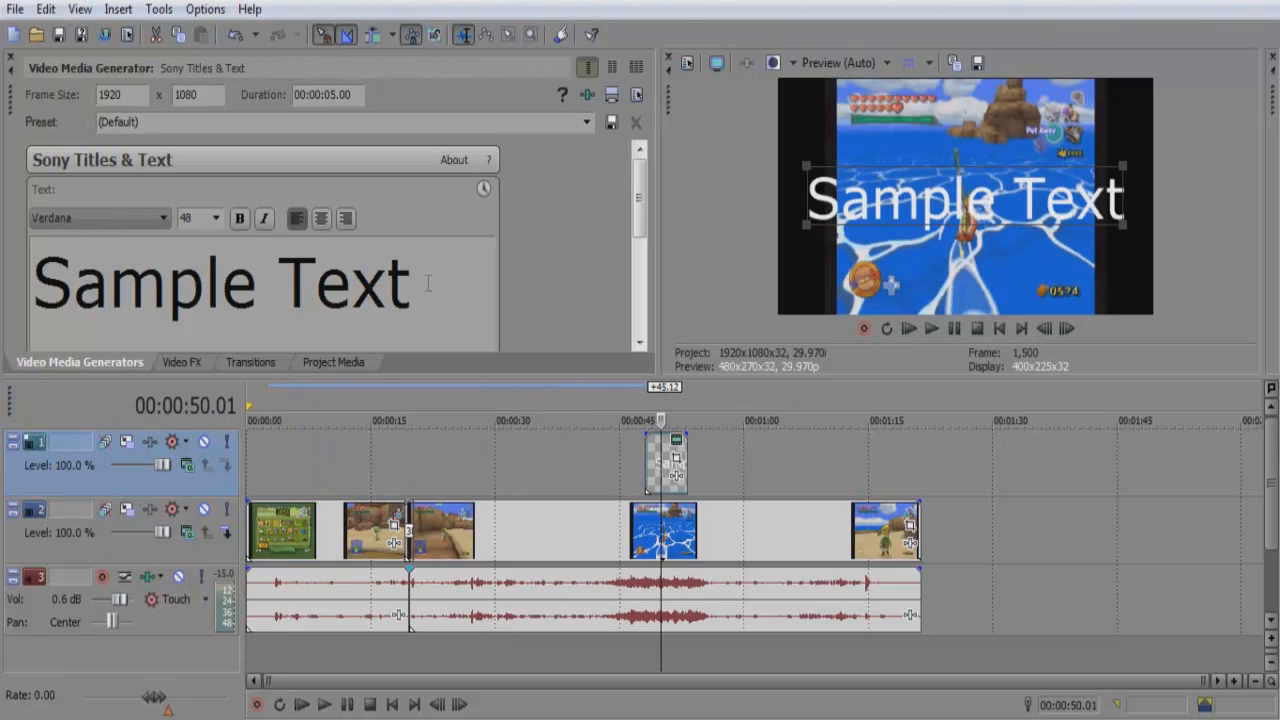
# Step: Replace the sample text of the title with "MistyDawn"
pyautogui.moveTo(430, 284); pyautogui.dragTo(32, 285)
pyautogui.press('BackSpace')
pyautogui.write('MistyDawn')
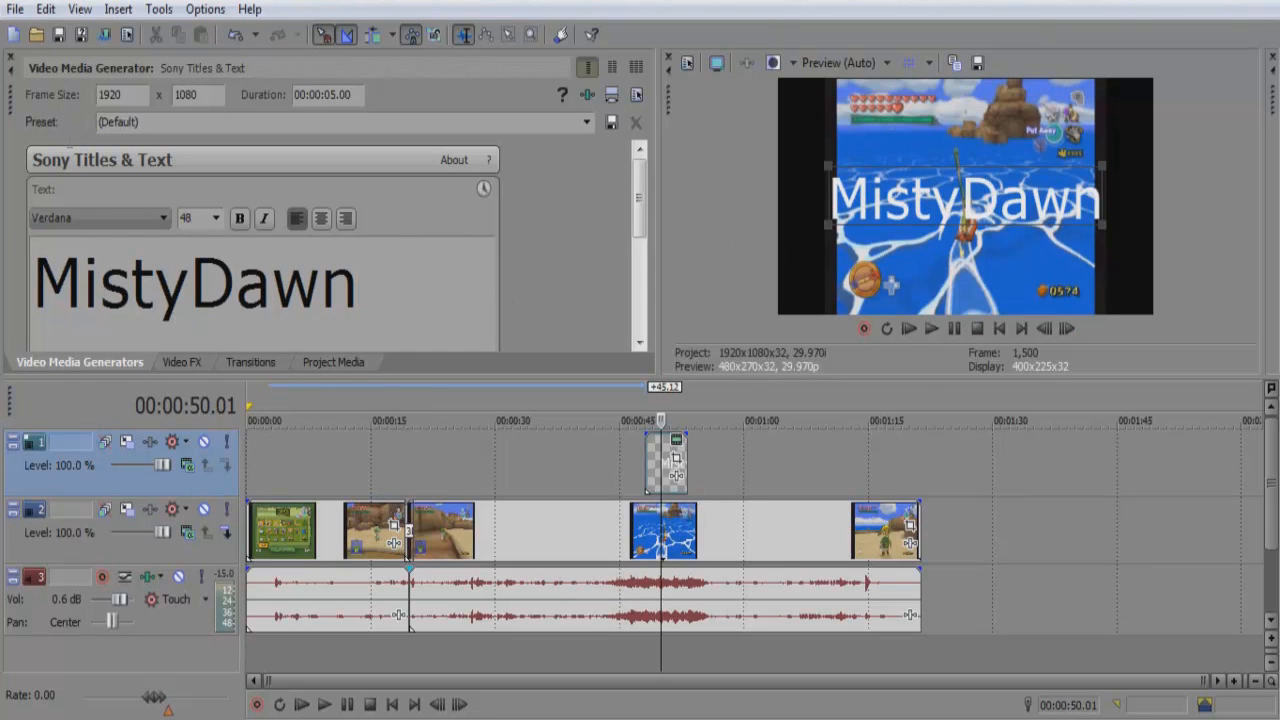
# Step: Set the font of the whole title text to Triforce
pyautogui.hotkey('ctrl', 'a')
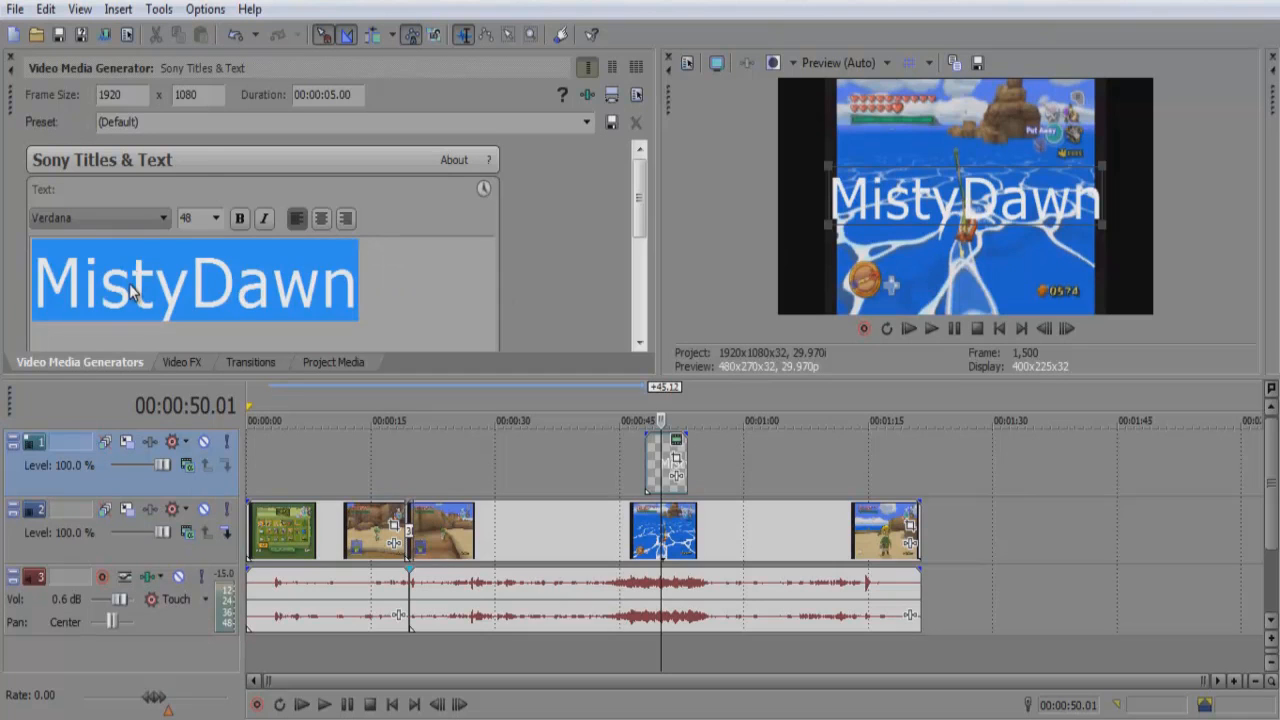
pyautogui.click(149, 216)
pyautogui.click(149, 216)
pyautogui.click(149, 216)
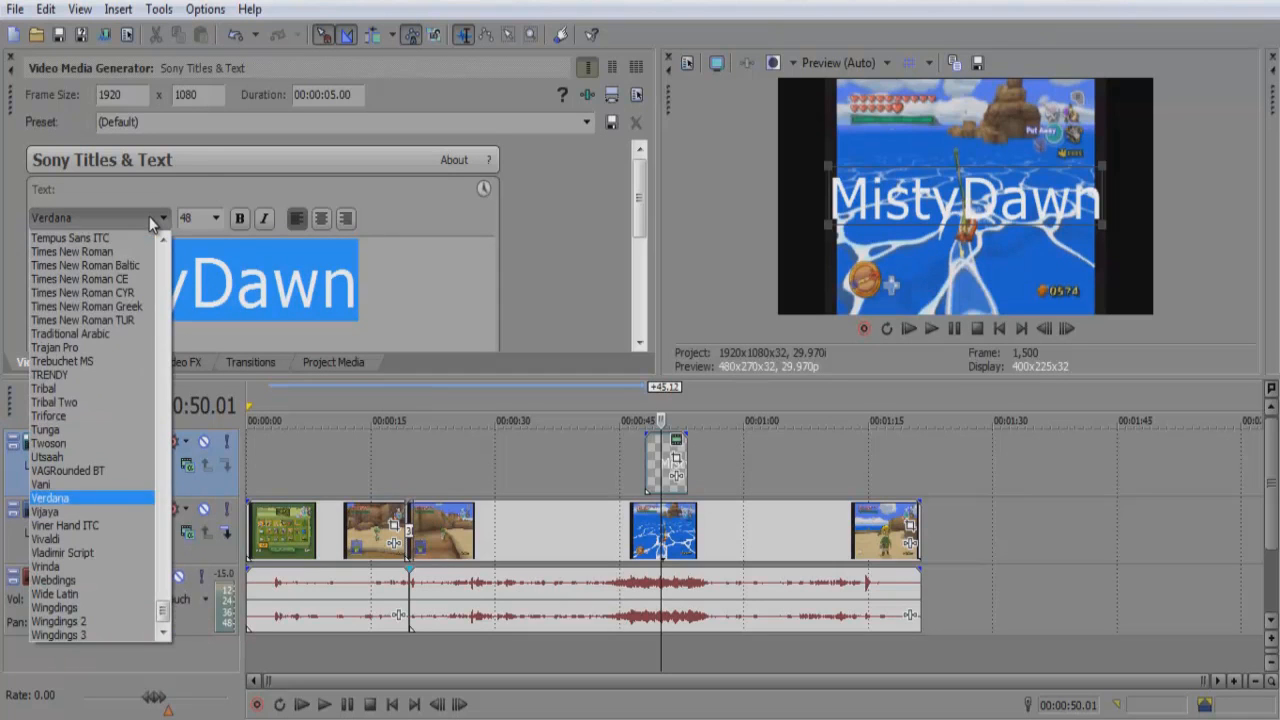
pyautogui.click(60, 415)
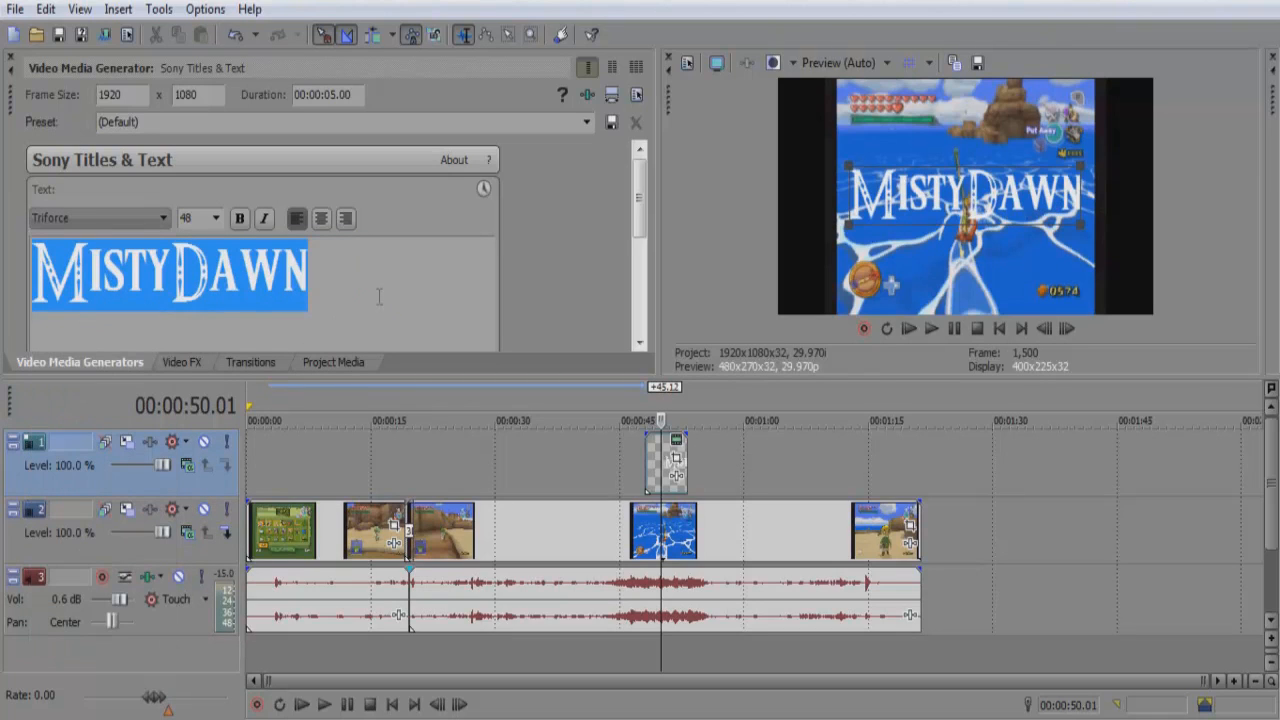
pyautogui.click(216, 222)
pyautogui.click(216, 222)
pyautogui.click(238, 220)
pyautogui.click(237, 221)
# Step: Set the title's text color to red with HSV values 0, 0.89, 0.88 and full opacity
pyautogui.scroll(-5, 641, 226)
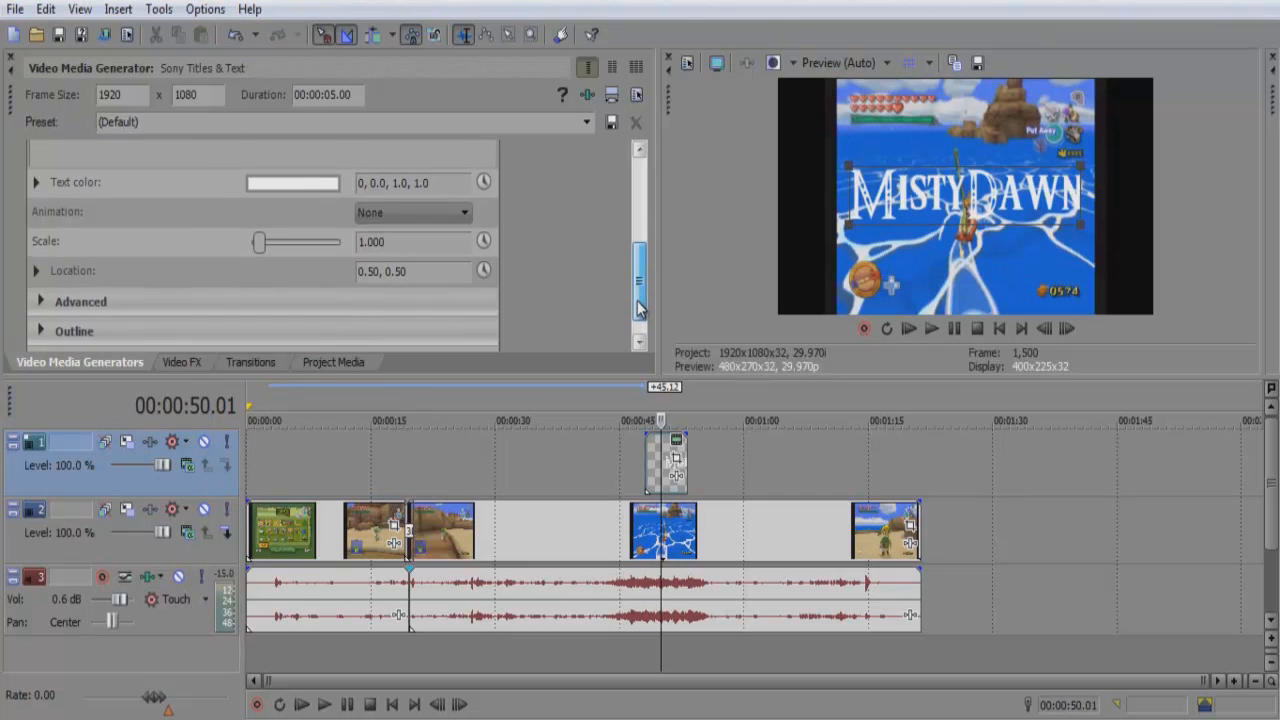
pyautogui.click(320, 185)
pyautogui.click(317, 258)
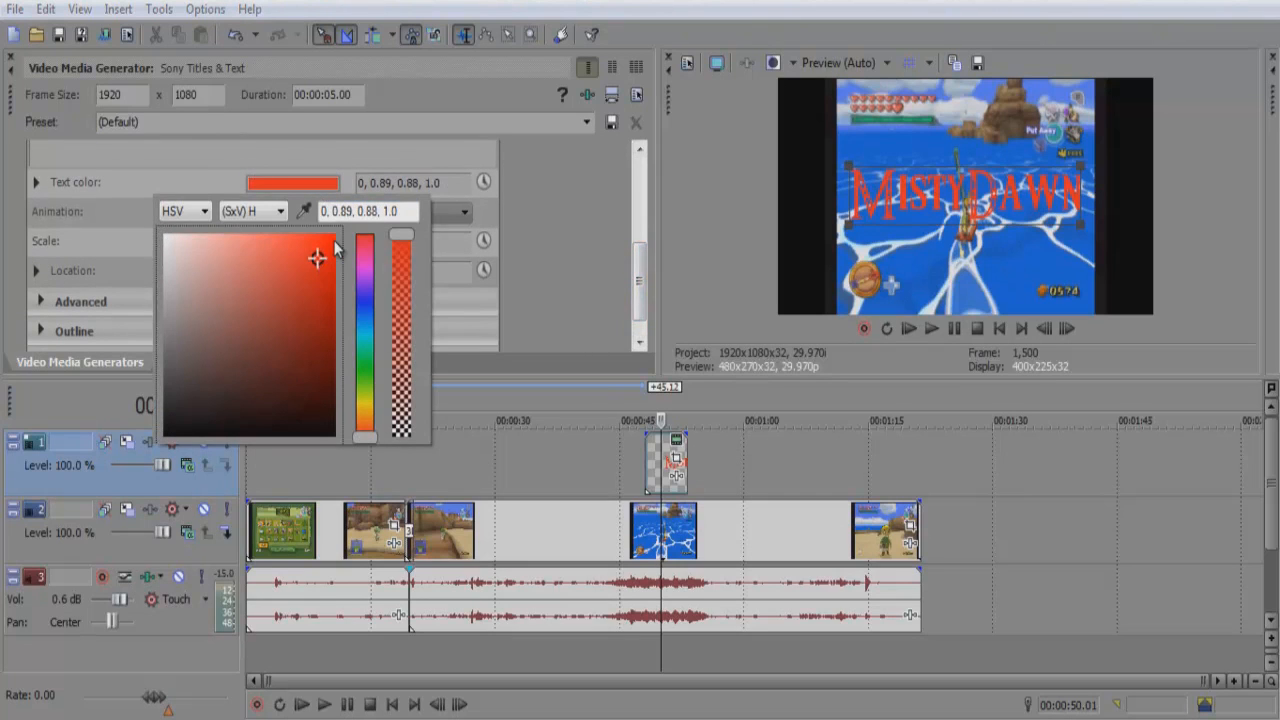
# Step: Set the scale of the "MistyDawn" title to 1.038
pyautogui.click(556, 195)
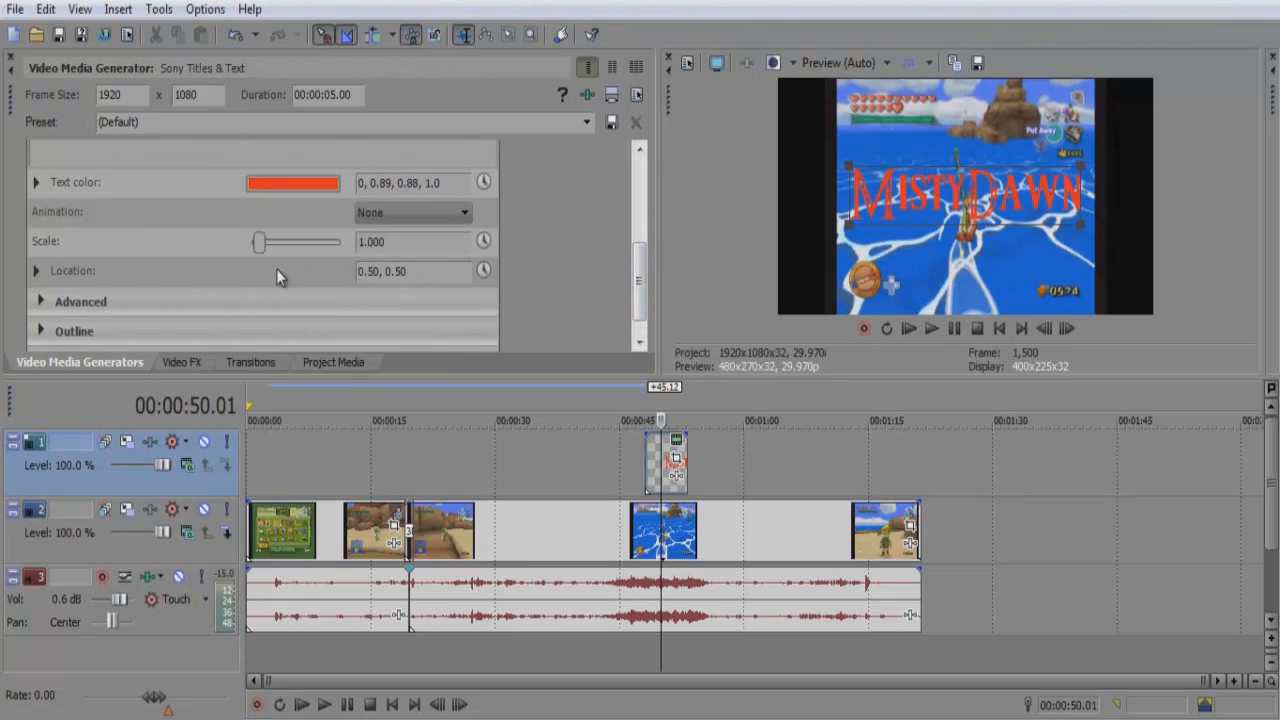
pyautogui.moveTo(260, 251)
pyautogui.mouseDown()
pyautogui.moveTo(286, 248)
pyautogui.moveTo(261, 254)
pyautogui.mouseUp()
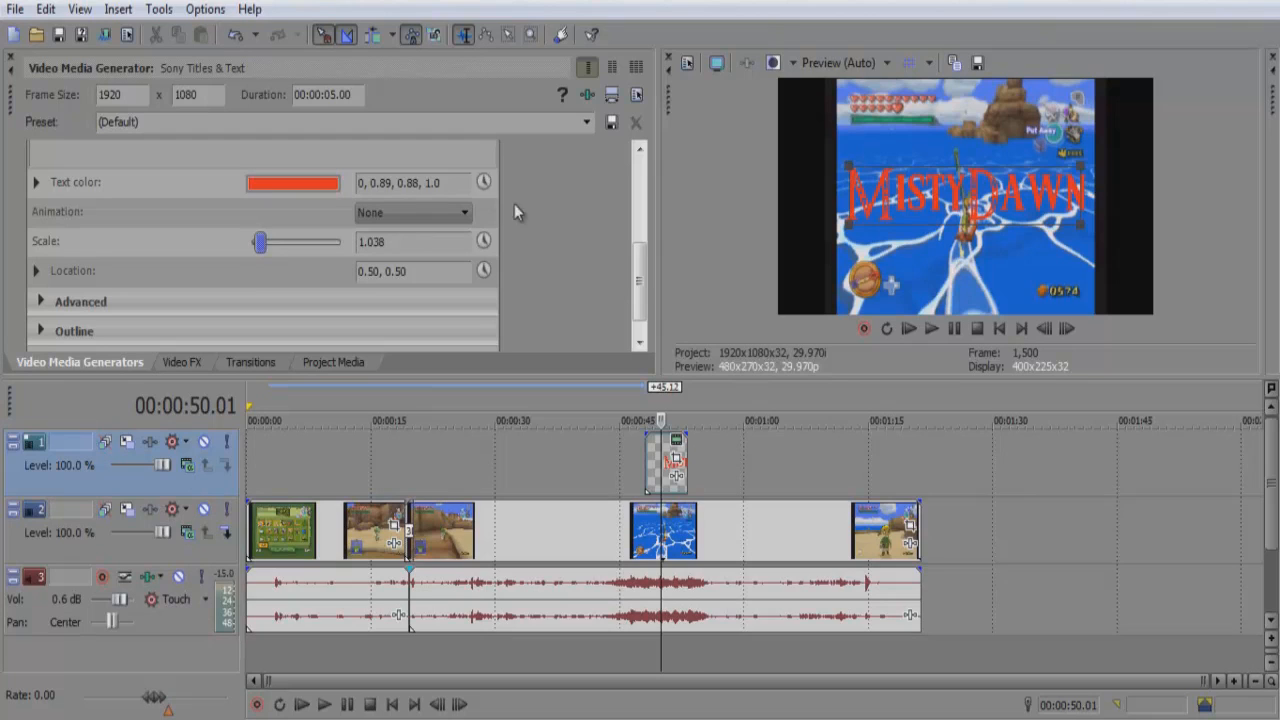
# Step: Set the title's outline color to yellow with HSV values 62, 1.0, 1.0 and full opacity
pyautogui.scroll(-1, 640, 285)
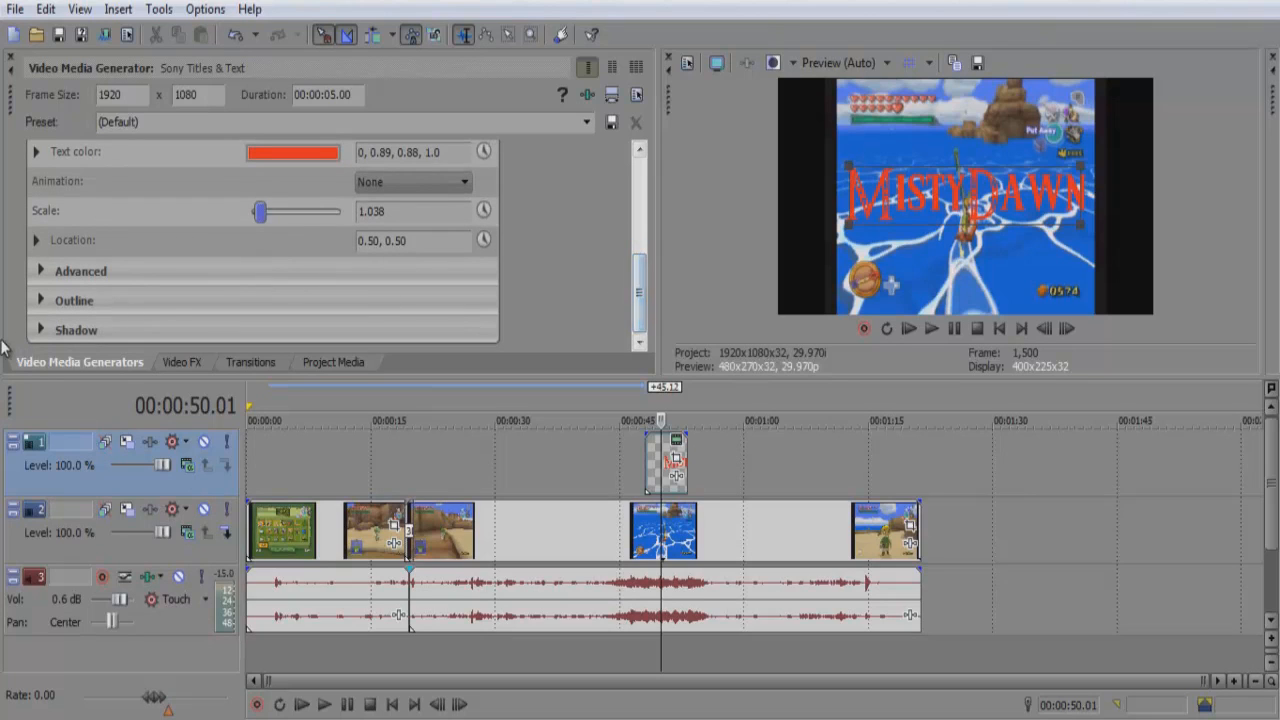
pyautogui.click(41, 301)
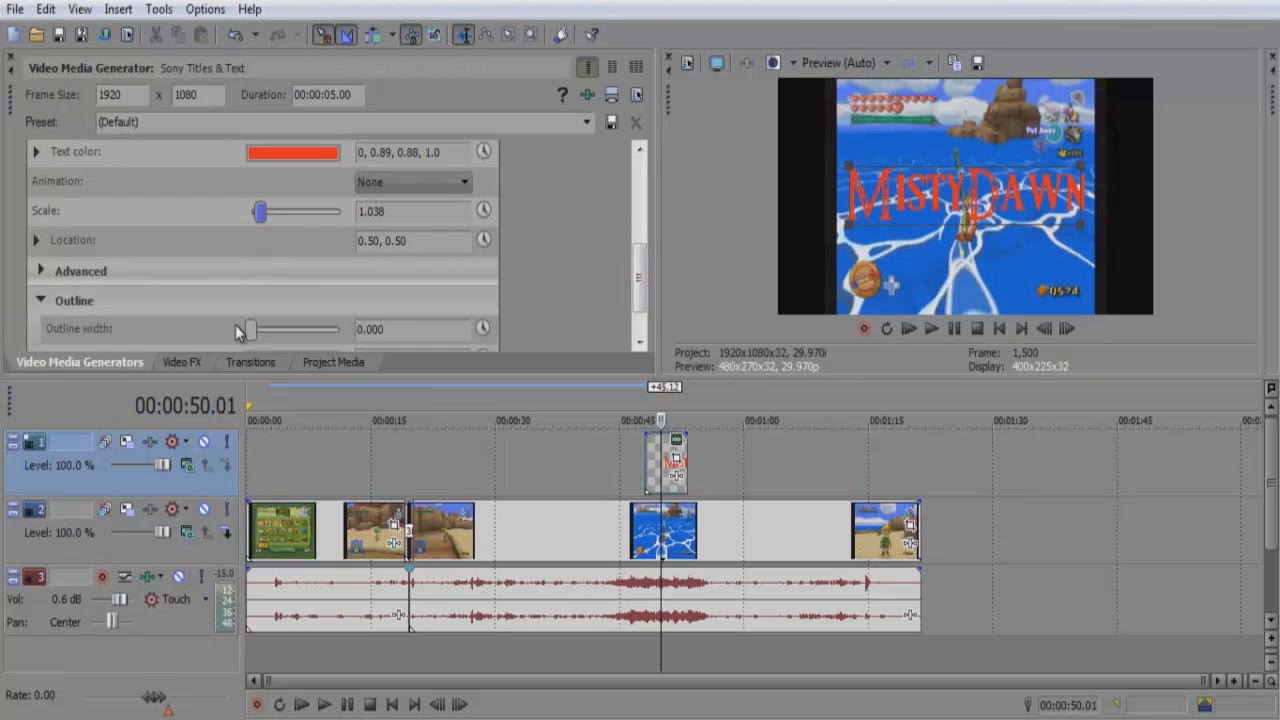
pyautogui.scroll(-2, 647, 276)
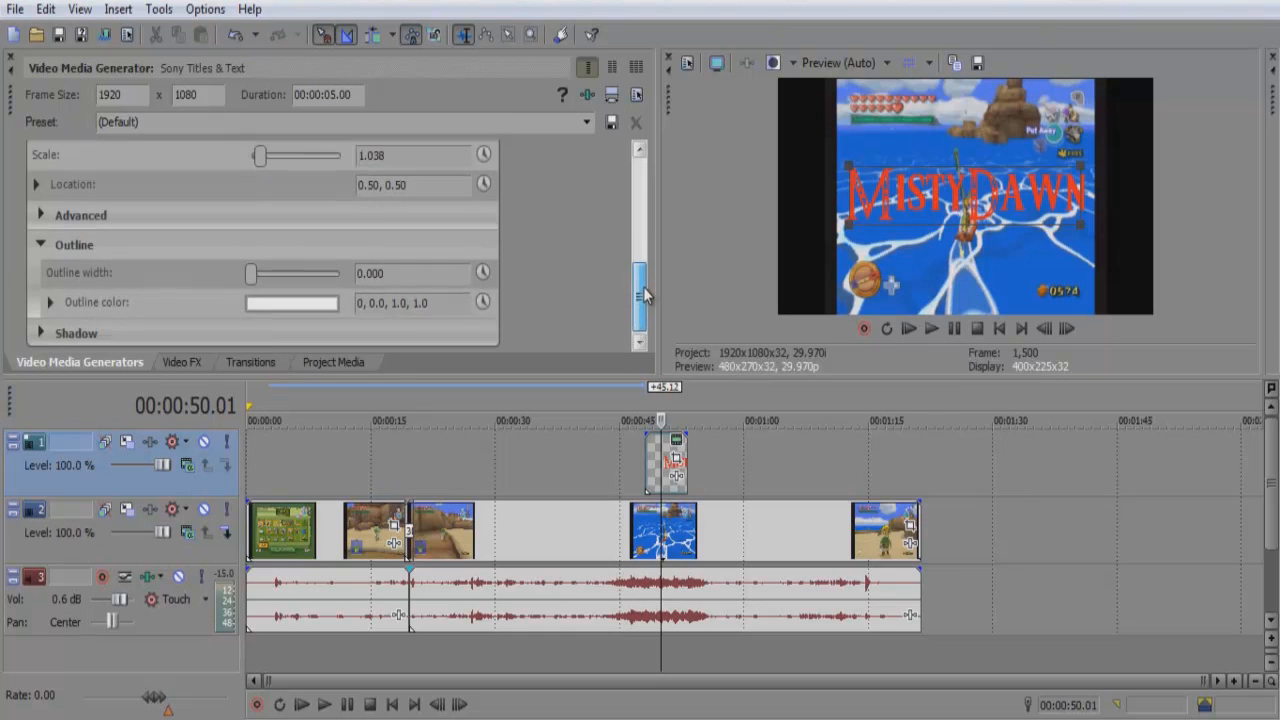
pyautogui.click(310, 301)
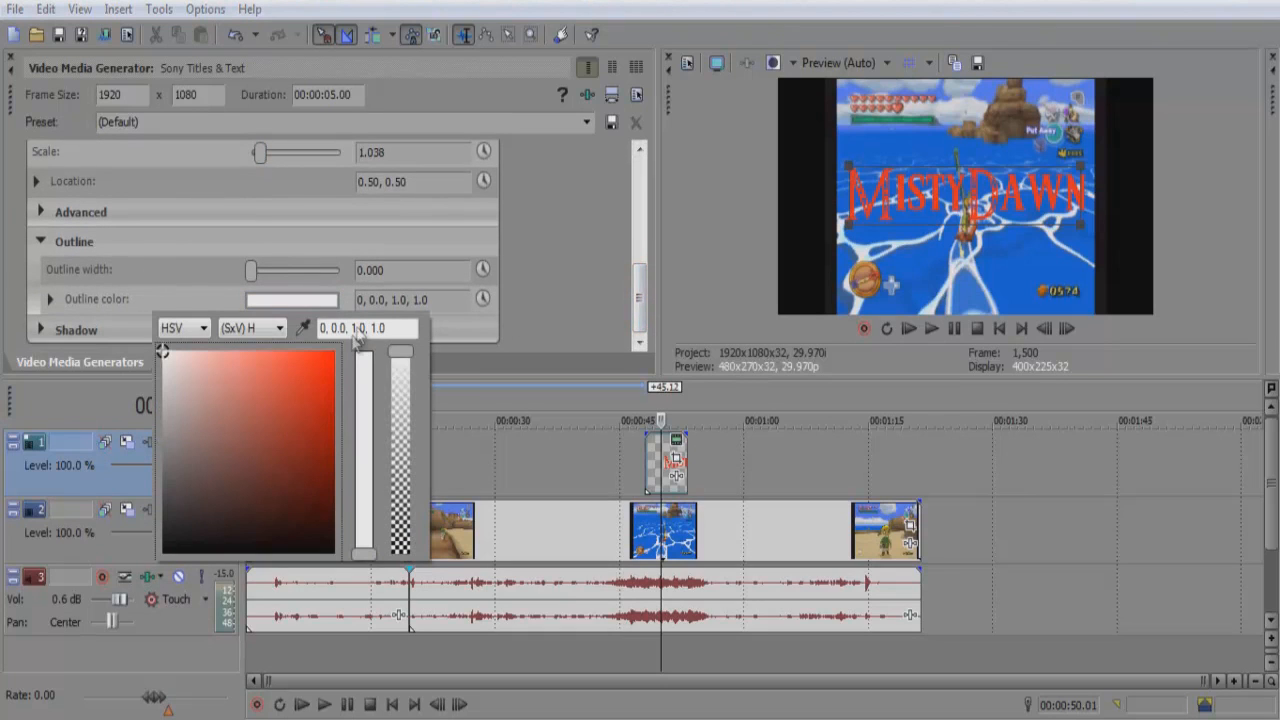
pyautogui.click(317, 383)
pyautogui.click(362, 463)
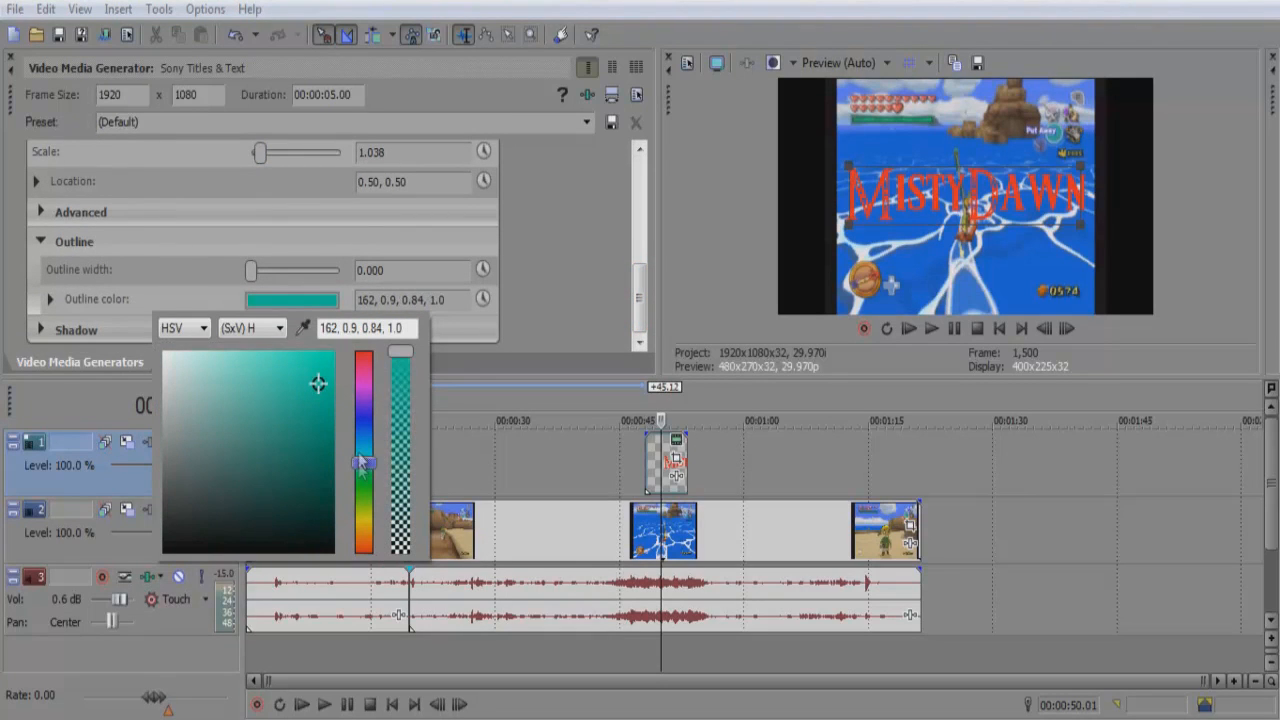
pyautogui.click(365, 521)
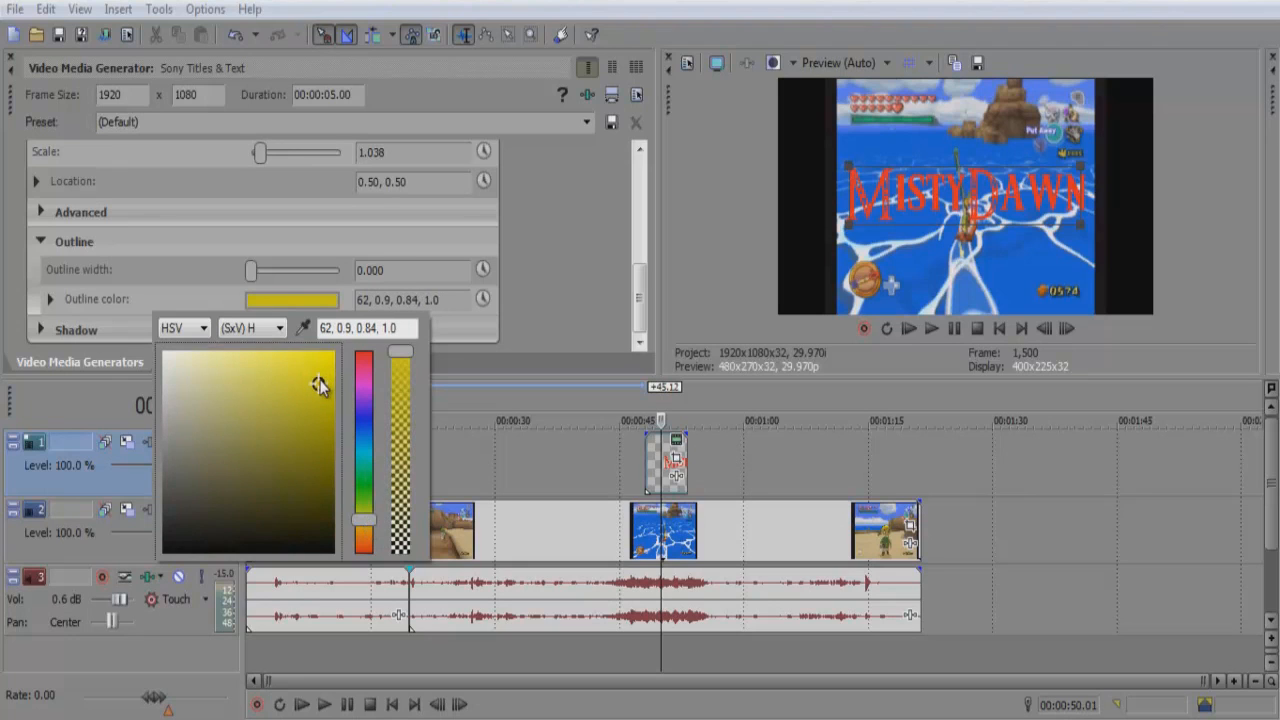
pyautogui.click(335, 353)
pyautogui.click(543, 281)
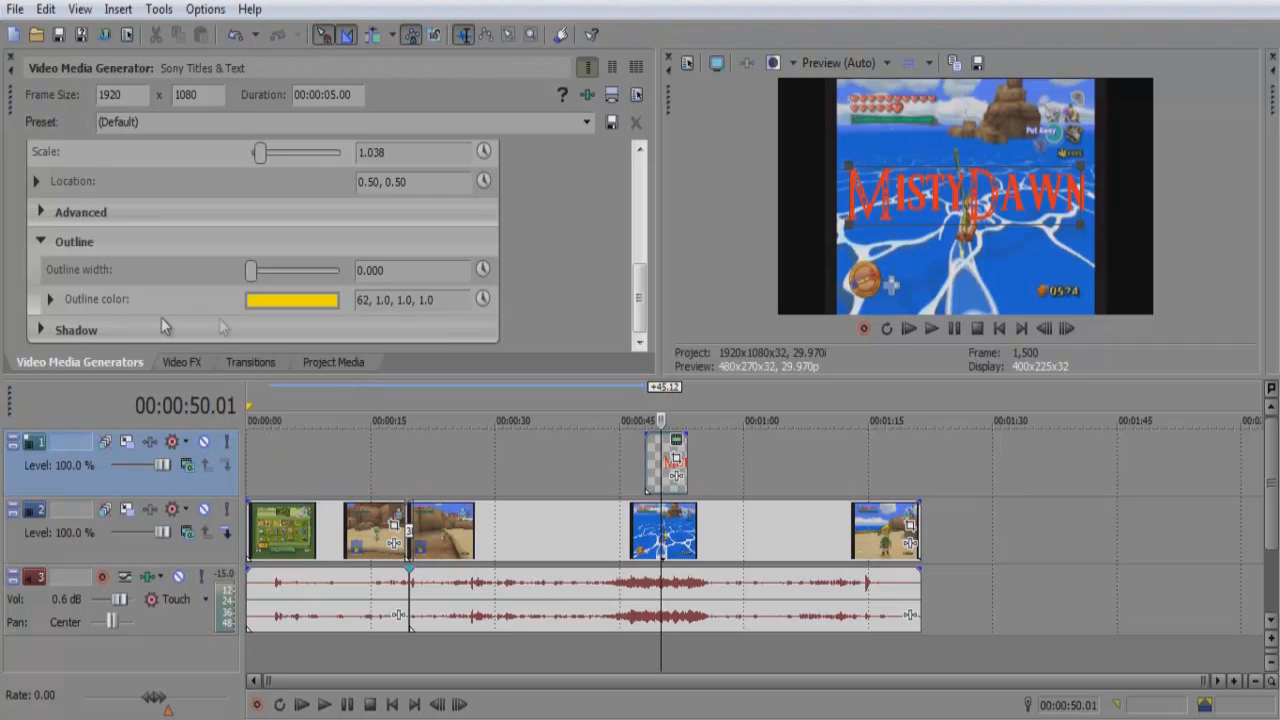
# Step: Set the title's outline width to 6.105, collapse the outline settings and return to the title text
pyautogui.moveTo(250, 277); pyautogui.dragTo(304, 289)
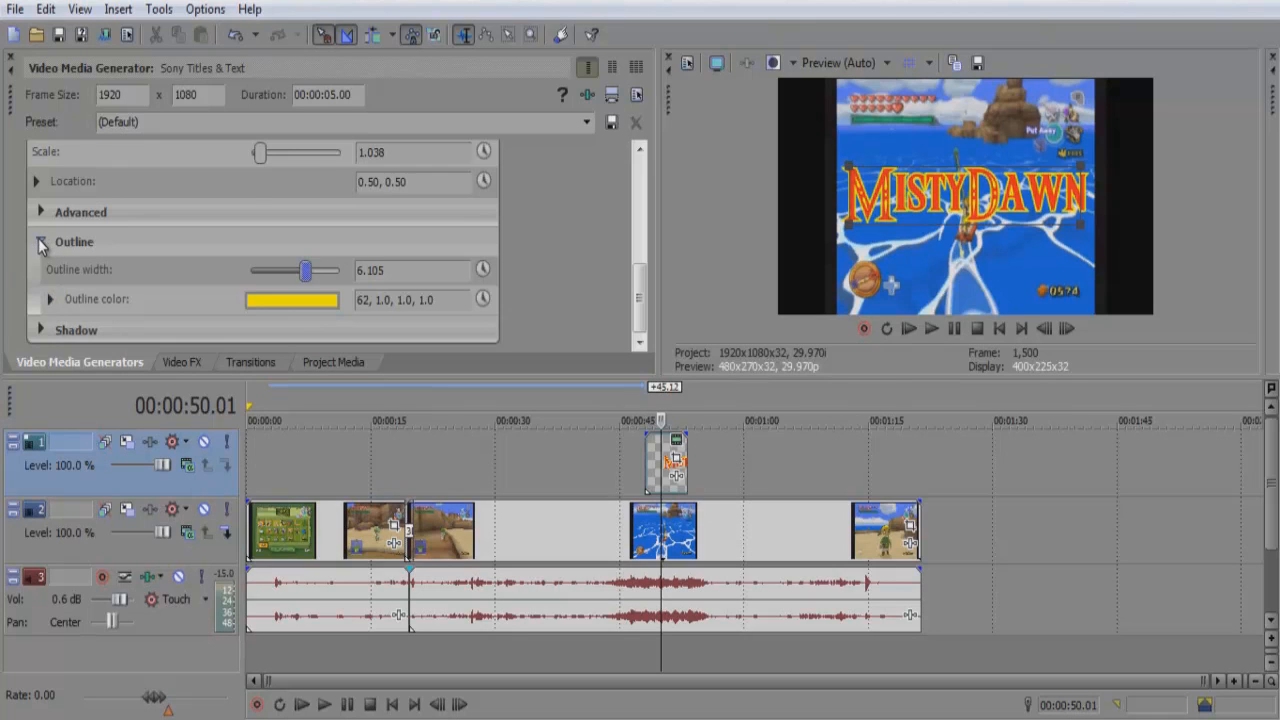
pyautogui.click(39, 240)
pyautogui.click(41, 331)
pyautogui.moveTo(640, 261); pyautogui.dragTo(650, 190)
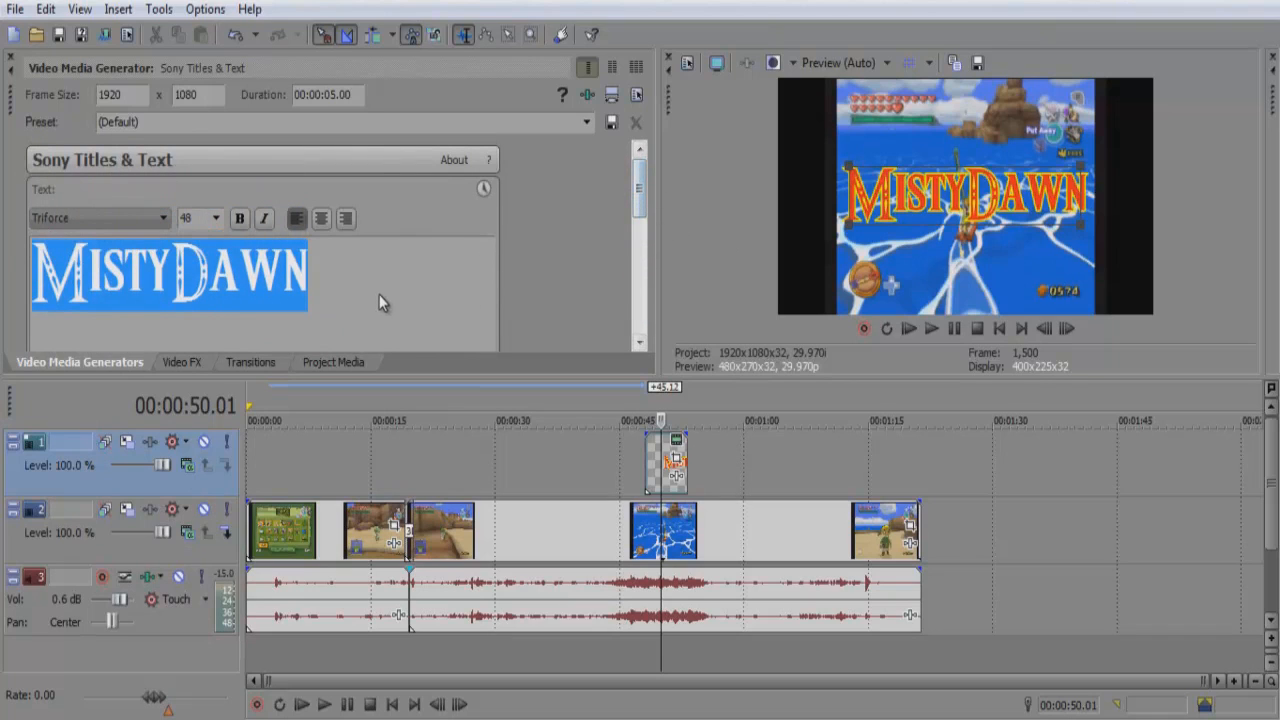
pyautogui.click(379, 294)
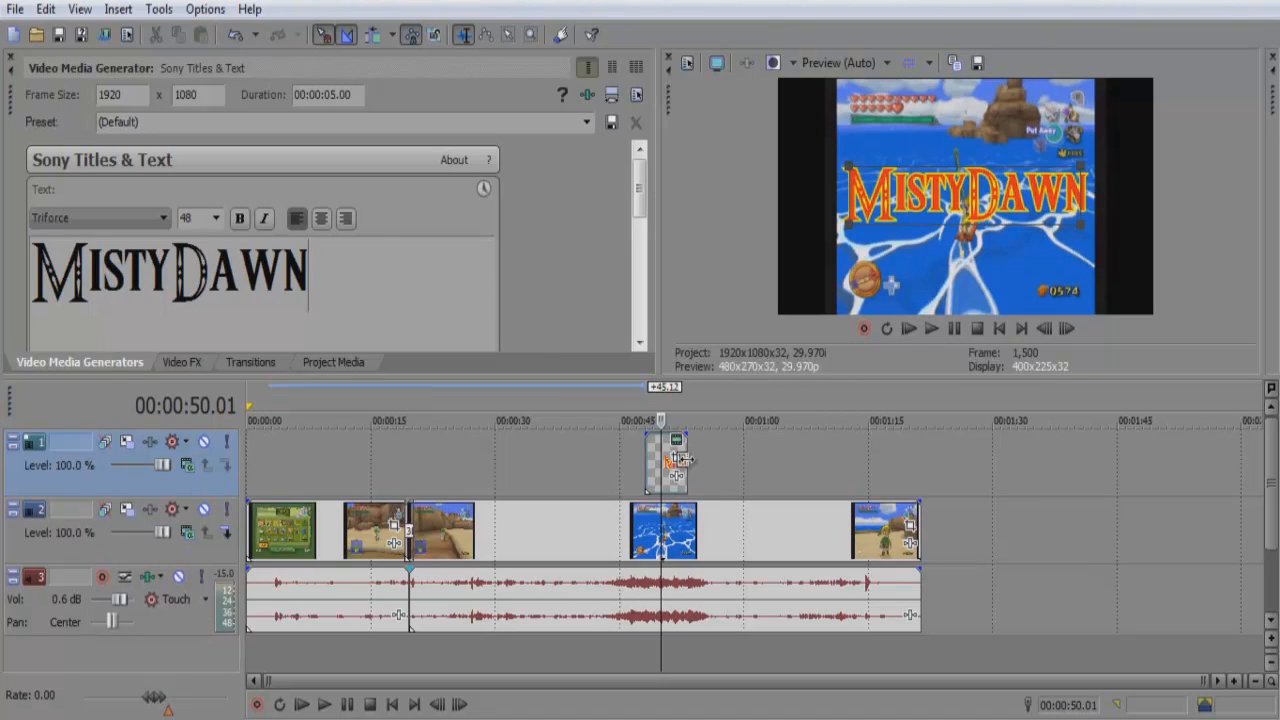
# Step: Extend the title event on track 1 to the end of the video on track 2 and preview it at several points
pyautogui.moveTo(682, 458); pyautogui.dragTo(924, 473)
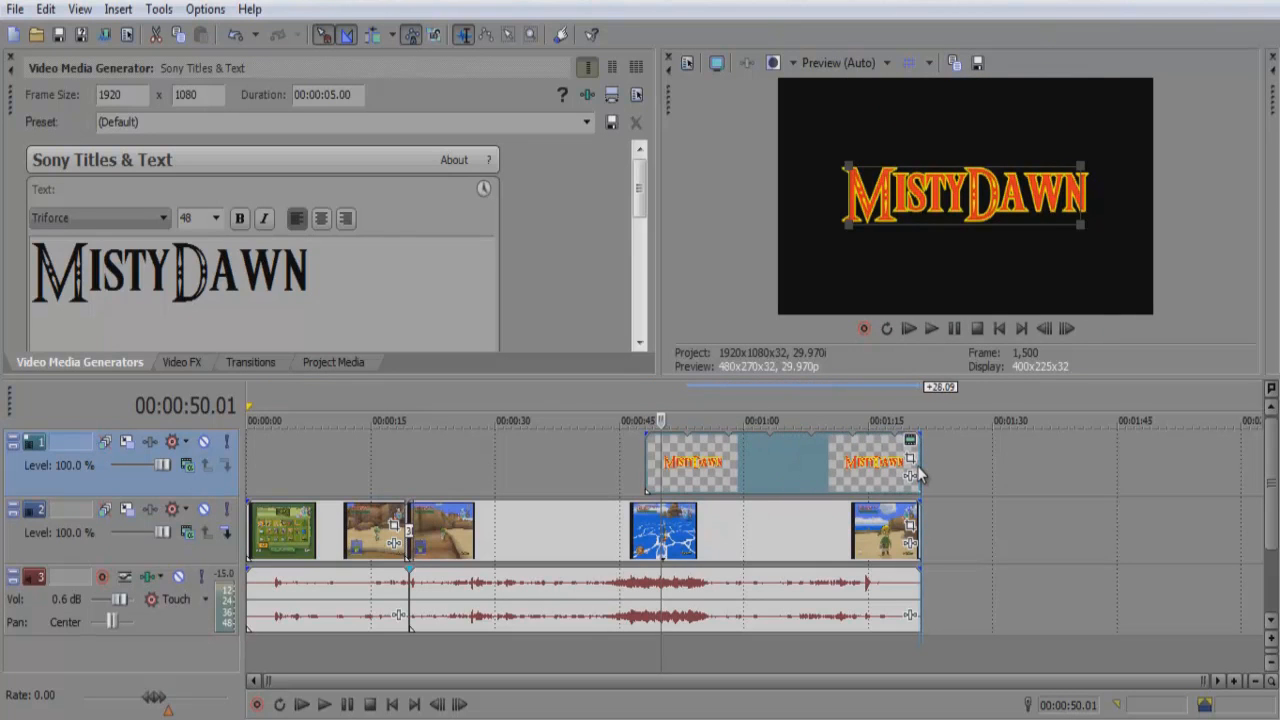
pyautogui.click(829, 465)
pyautogui.click(757, 466)
pyautogui.click(705, 465)
pyautogui.click(781, 466)
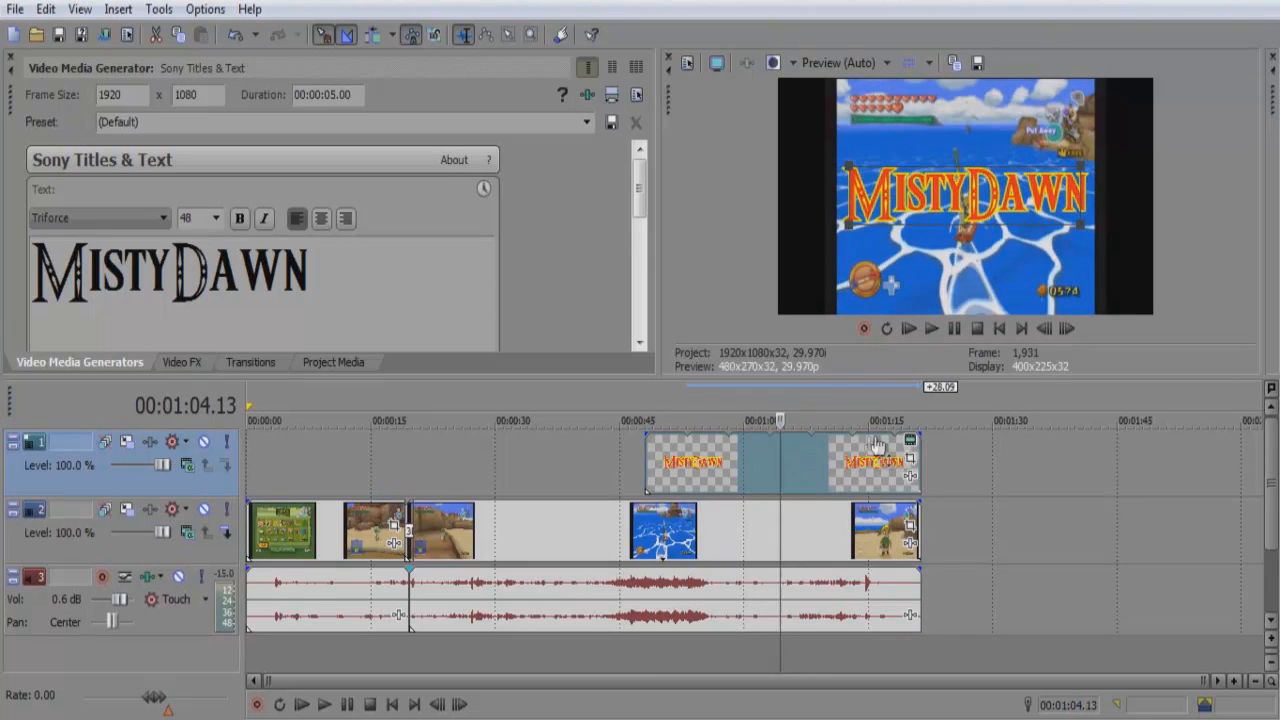
# Step: Add a short fade-in and fade-out to the title event and play back its beginning from 00:00:48.04
pyautogui.moveTo(648, 440); pyautogui.dragTo(658, 438)
pyautogui.moveTo(918, 438); pyautogui.dragTo(909, 438)
pyautogui.click(645, 472)
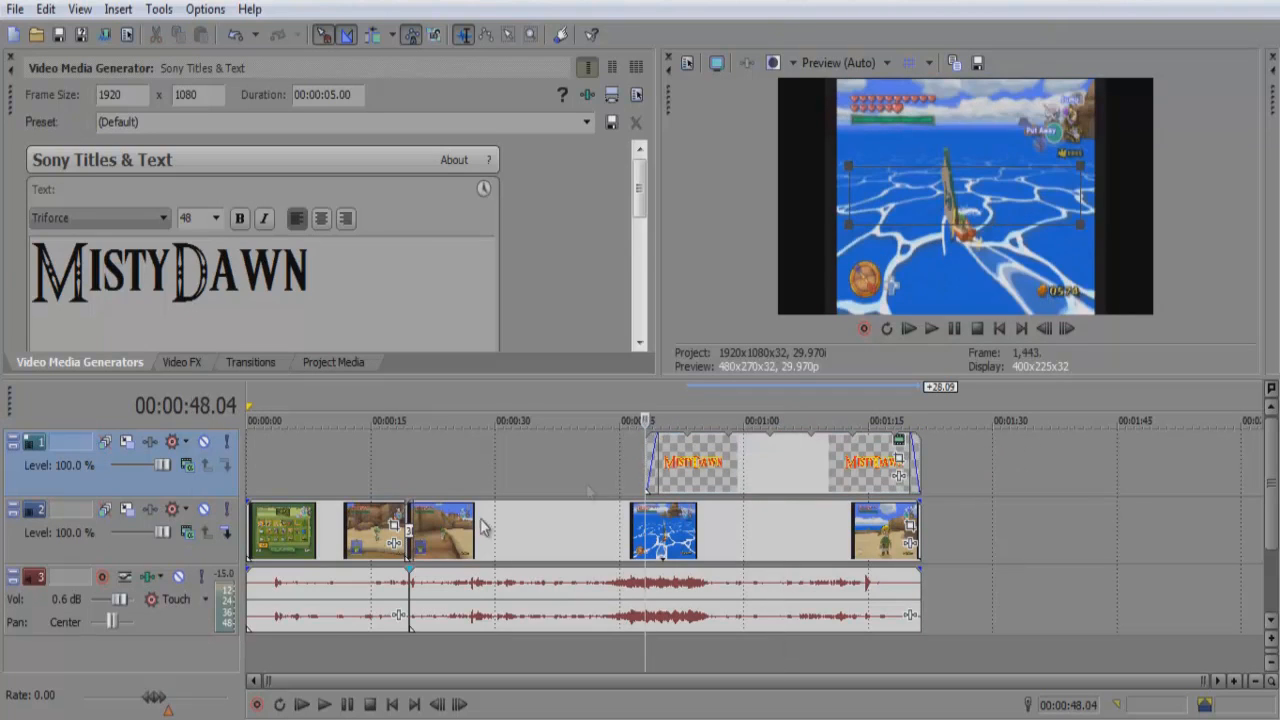
pyautogui.click(324, 704)
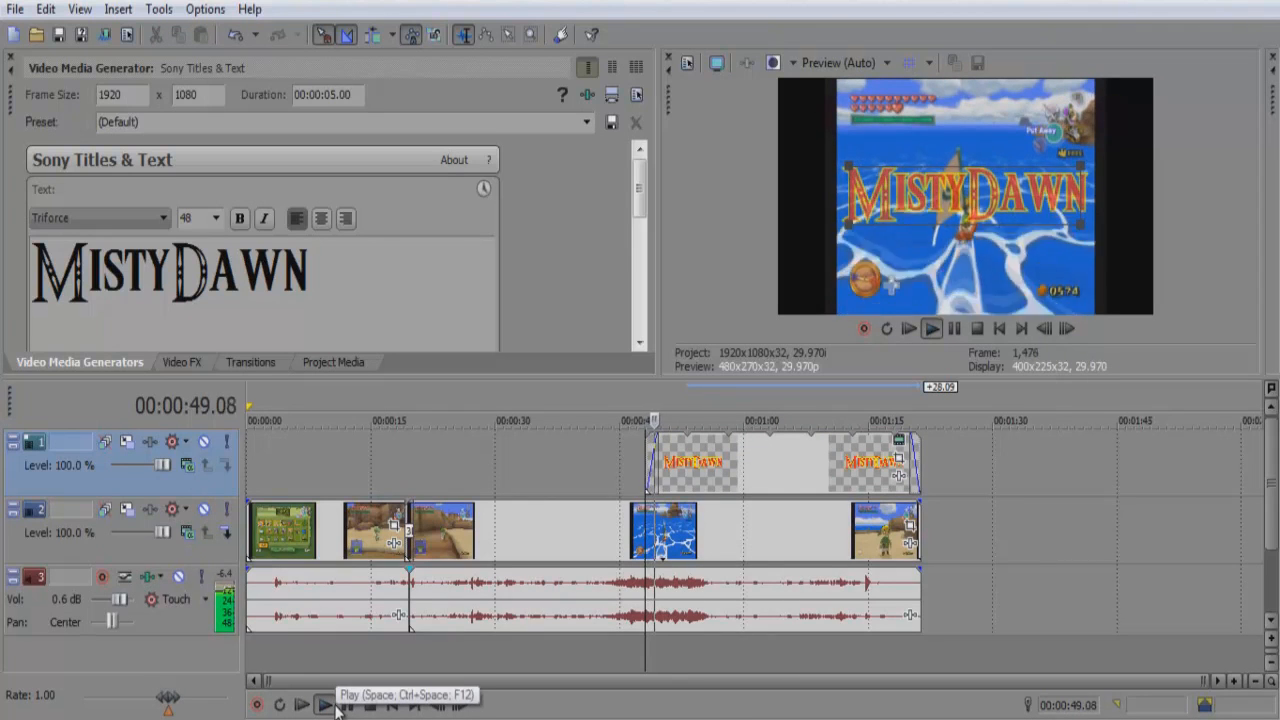
pyautogui.click(347, 704)
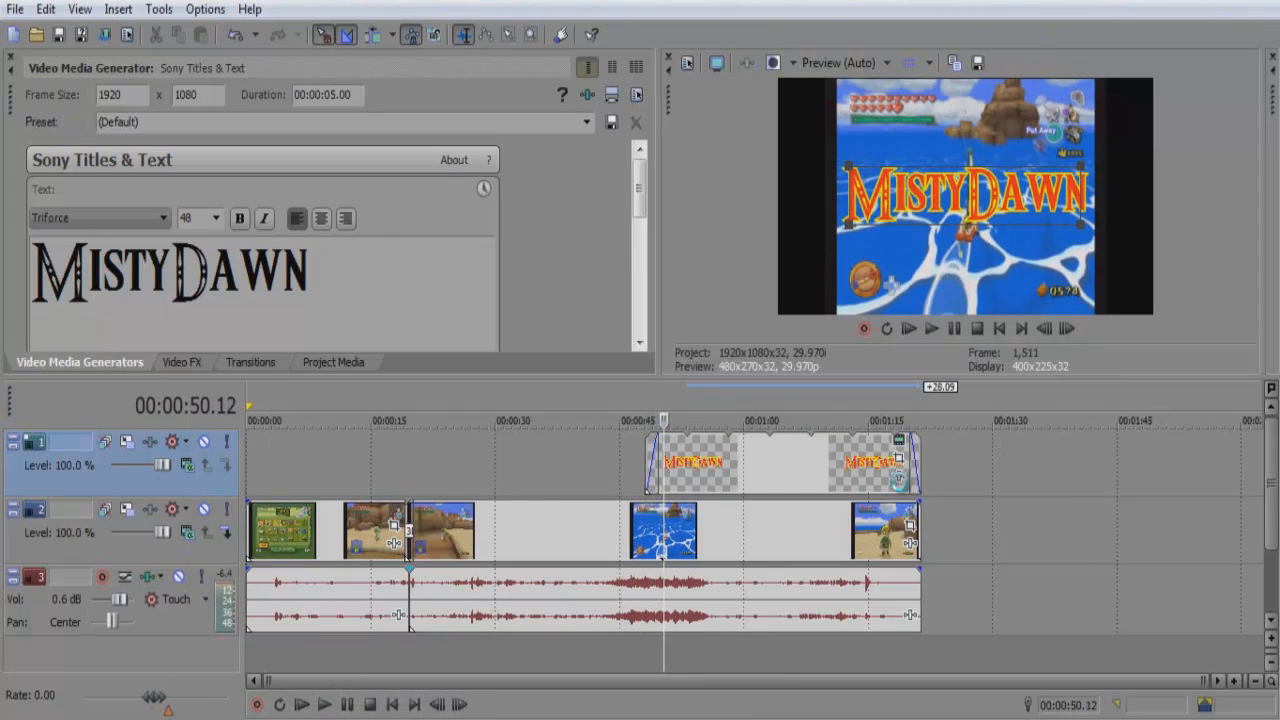
pyautogui.click(899, 476)
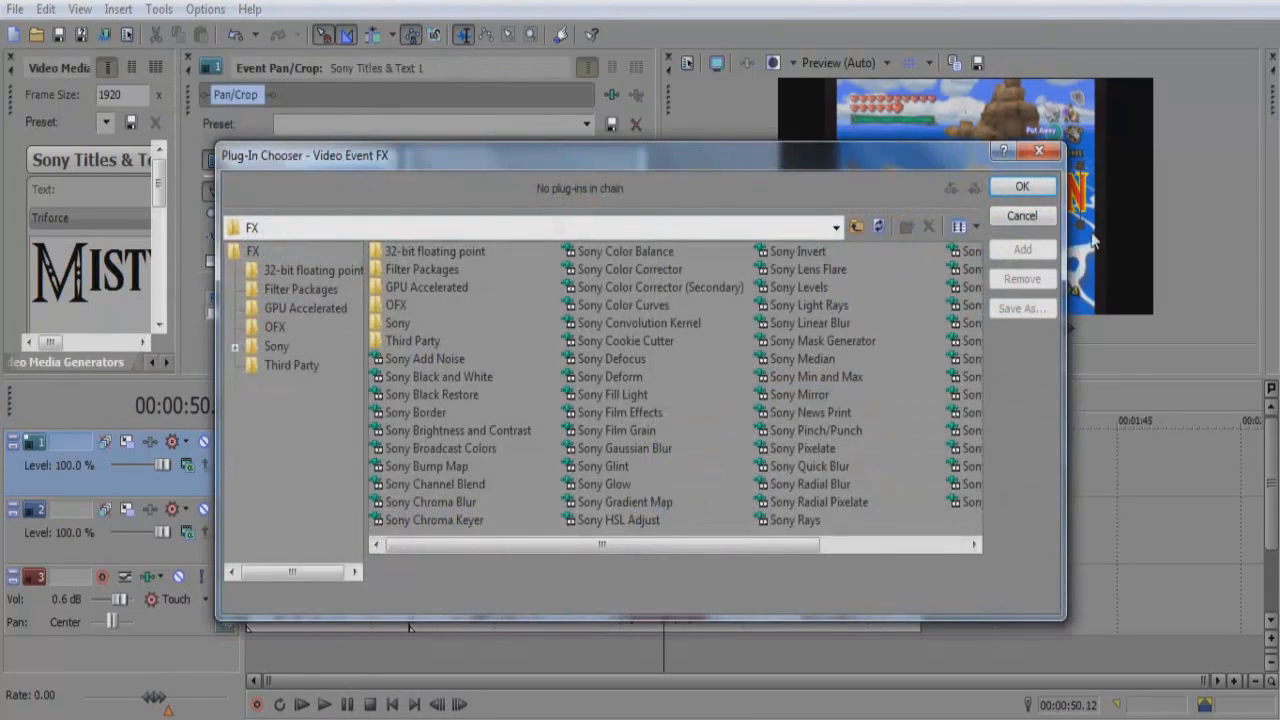
pyautogui.click(1020, 213)
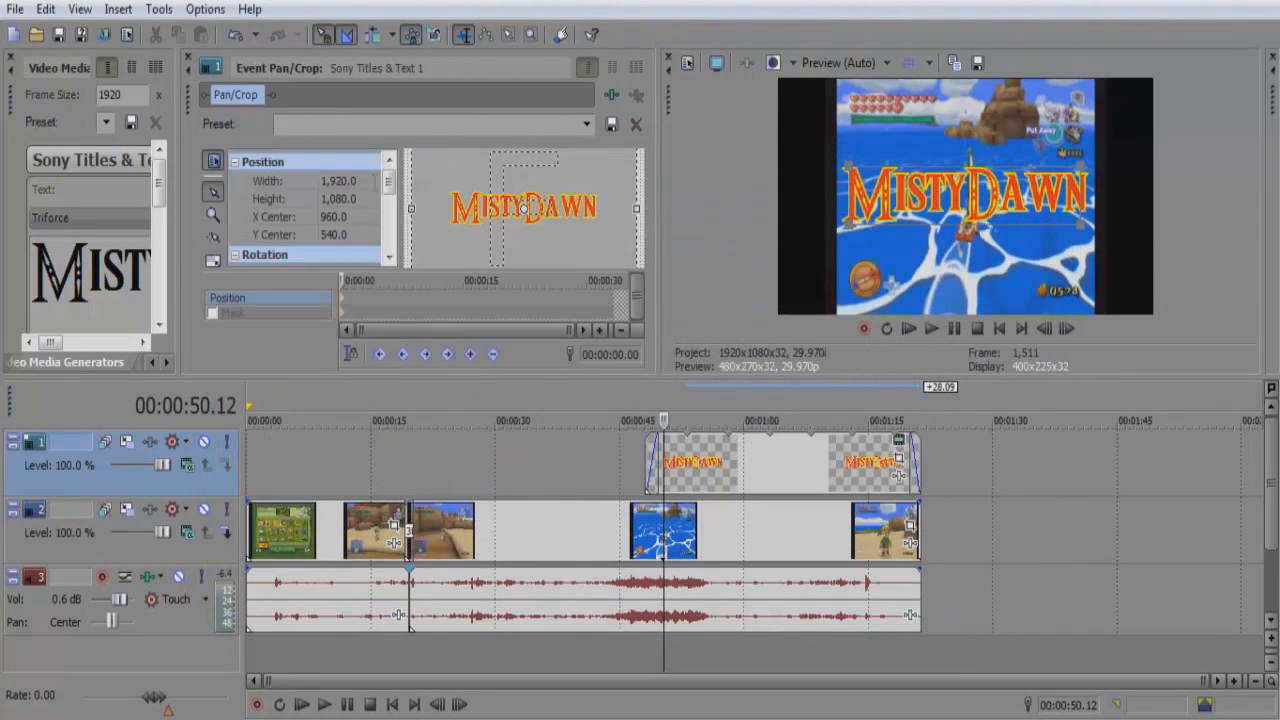
pyautogui.click(188, 60)
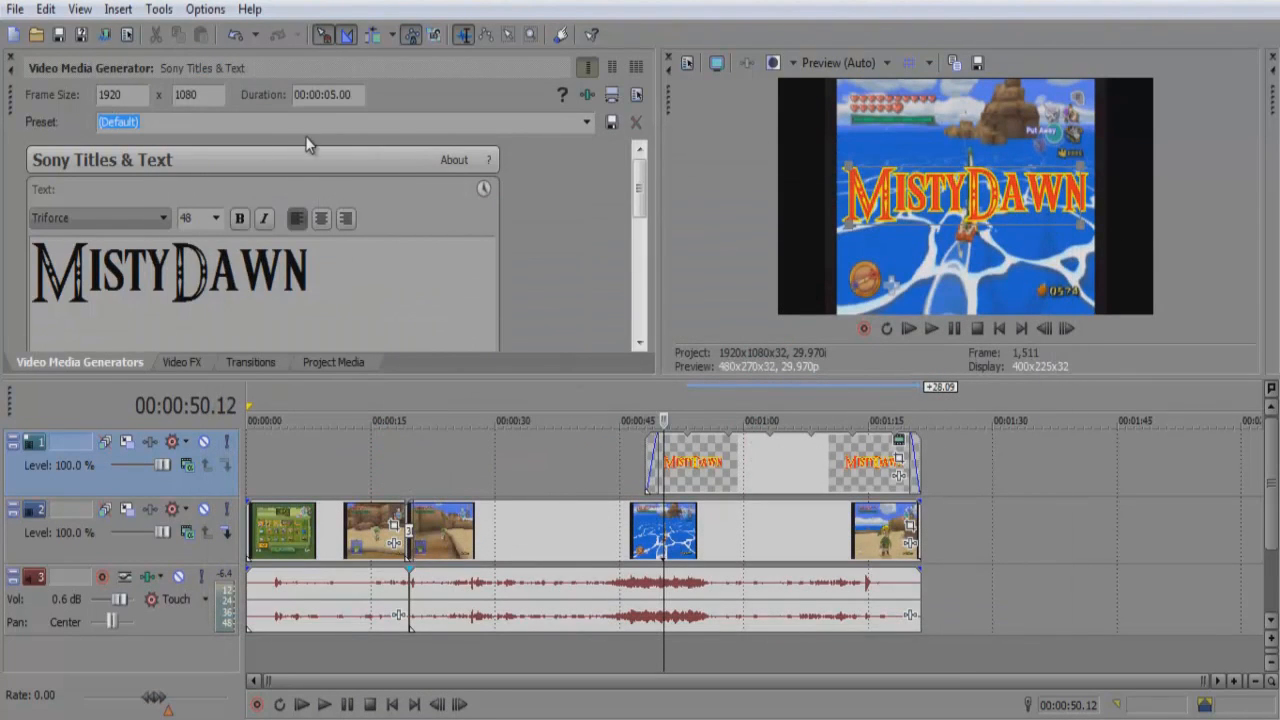
# Step: Close the title's media generator settings and play back the end of the title event to check its fade-out
pyautogui.click(9, 62)
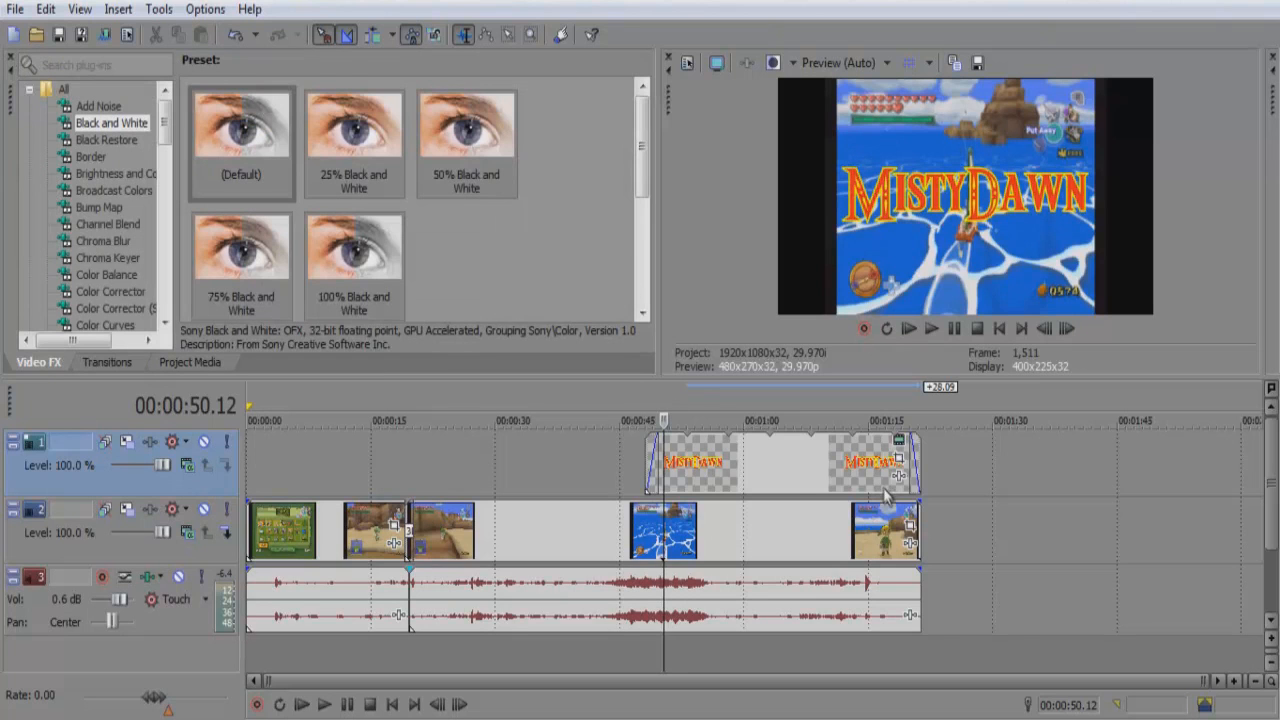
pyautogui.click(893, 500)
pyautogui.click(324, 704)
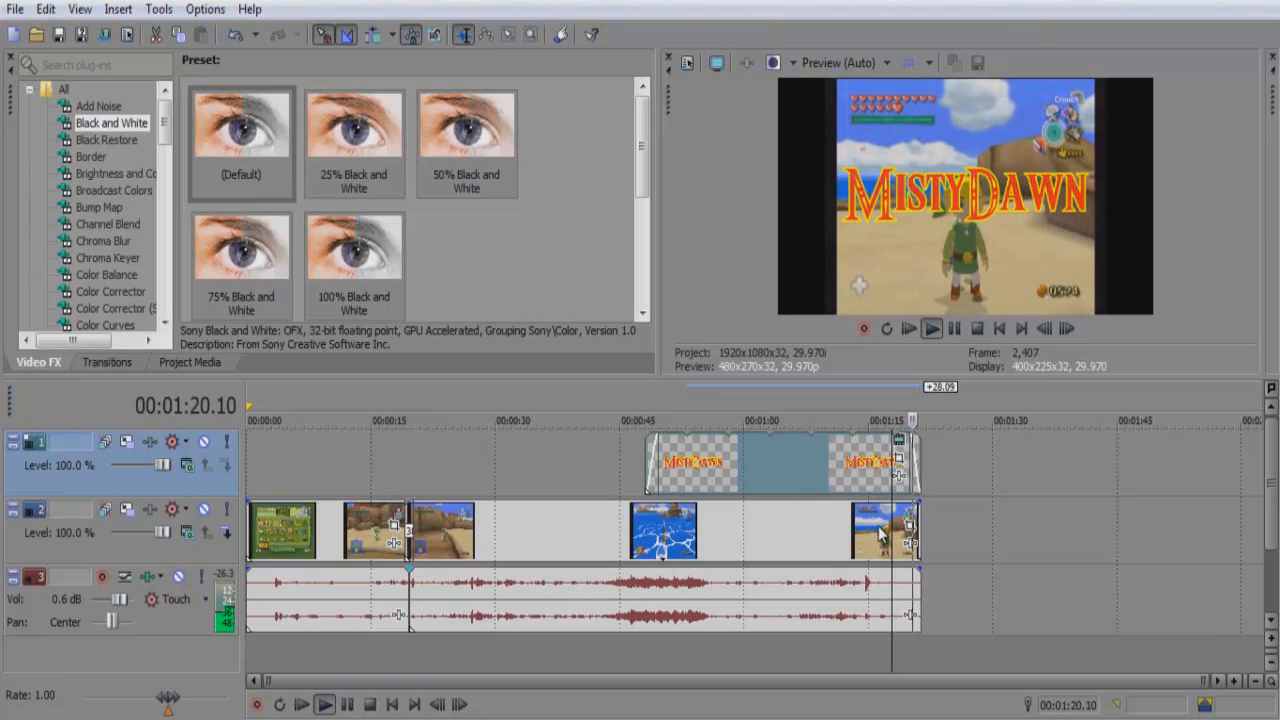
pyautogui.click(347, 704)
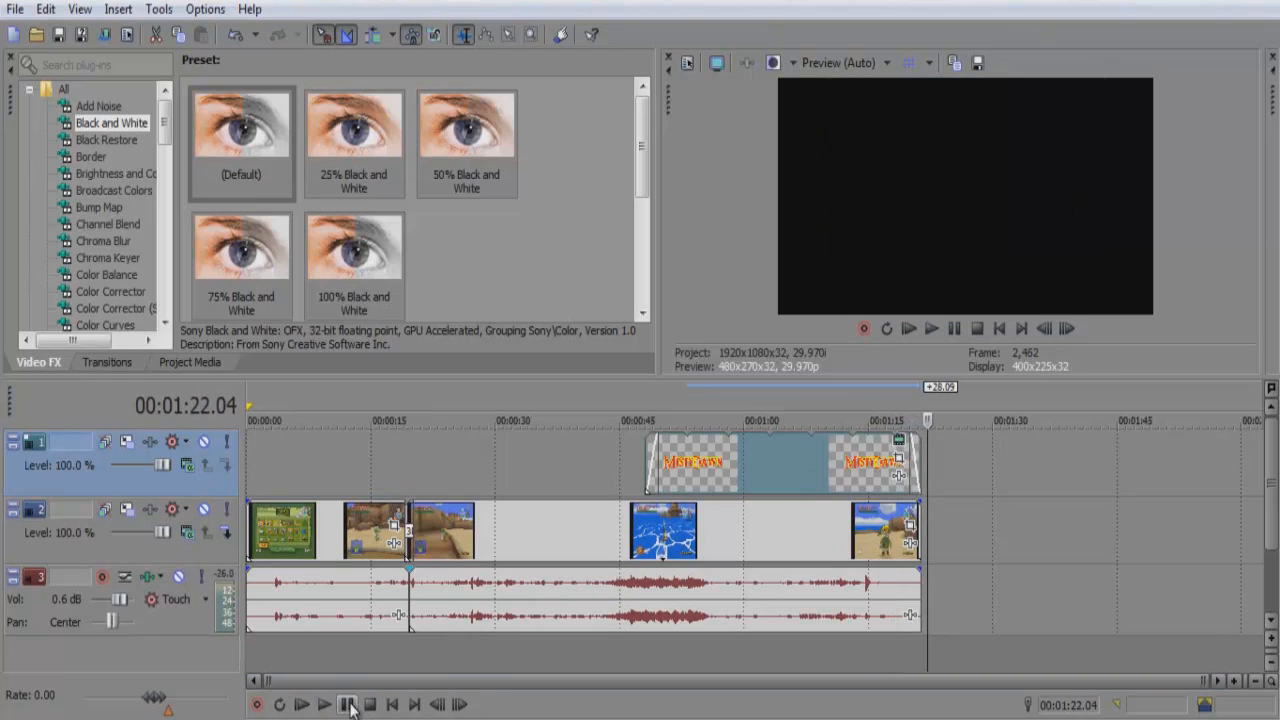
pyautogui.click(780, 530)
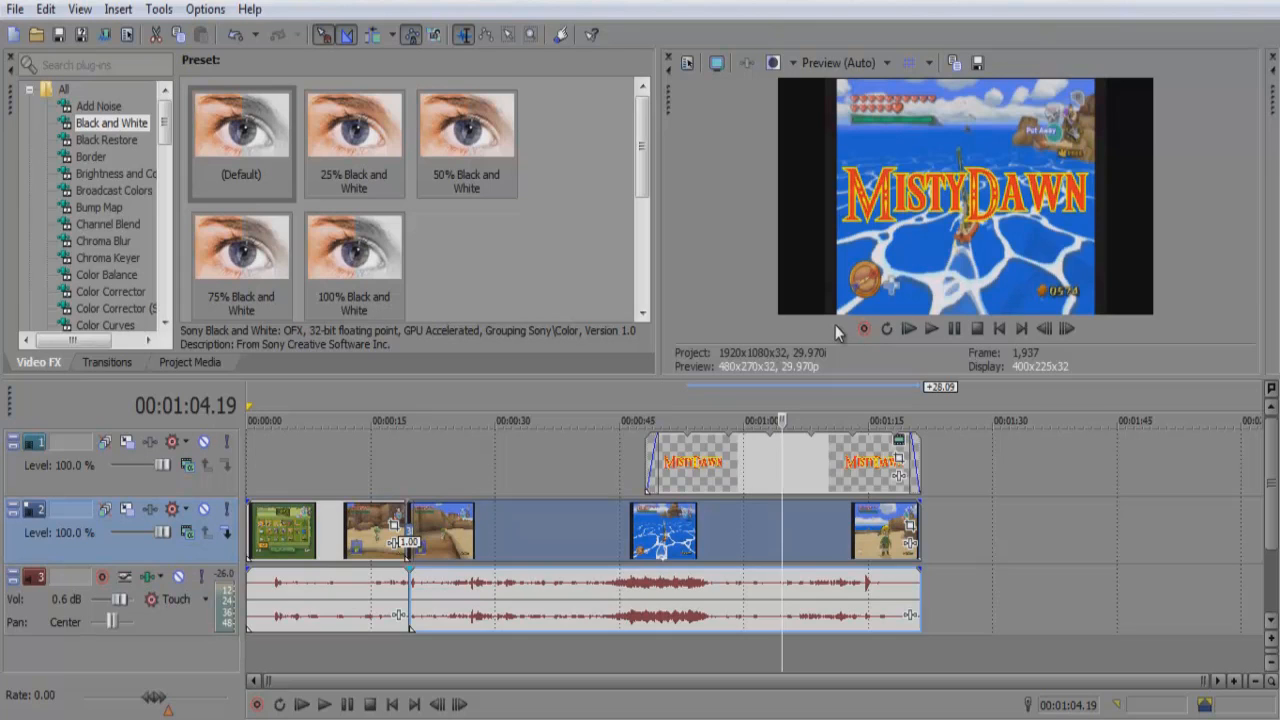
pyautogui.rightClick(765, 533)
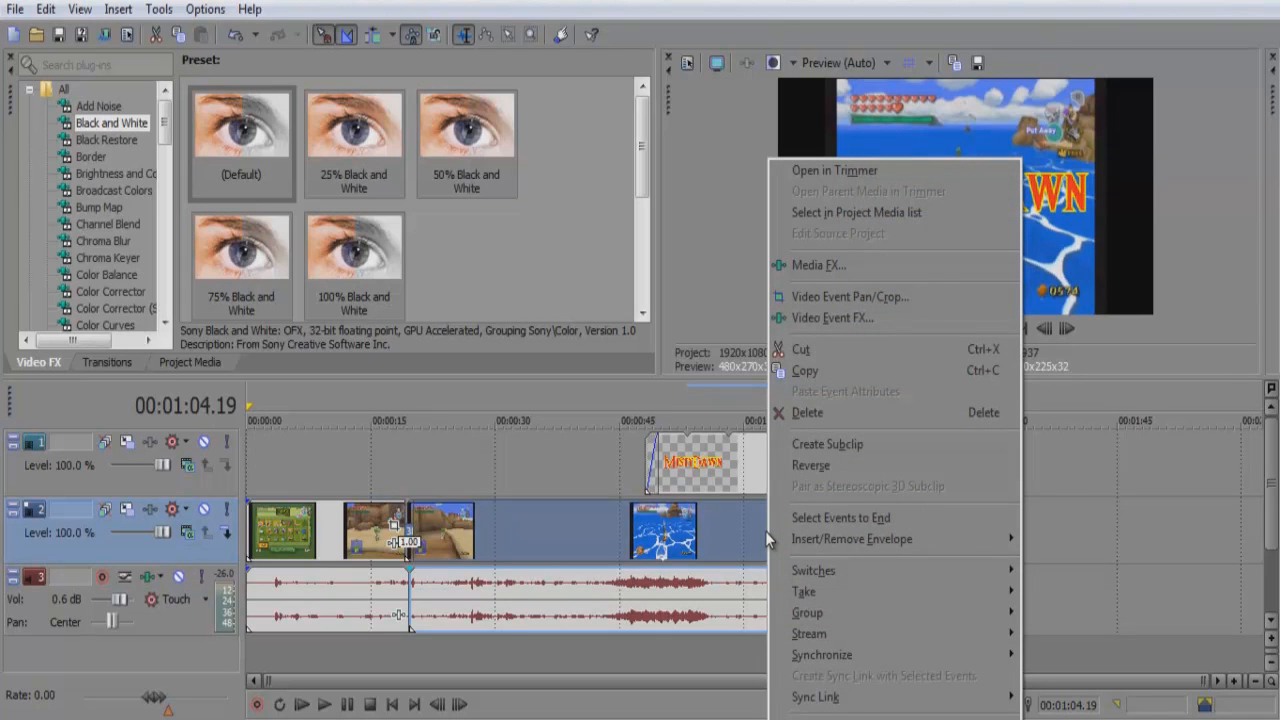
pyautogui.click(815, 716)
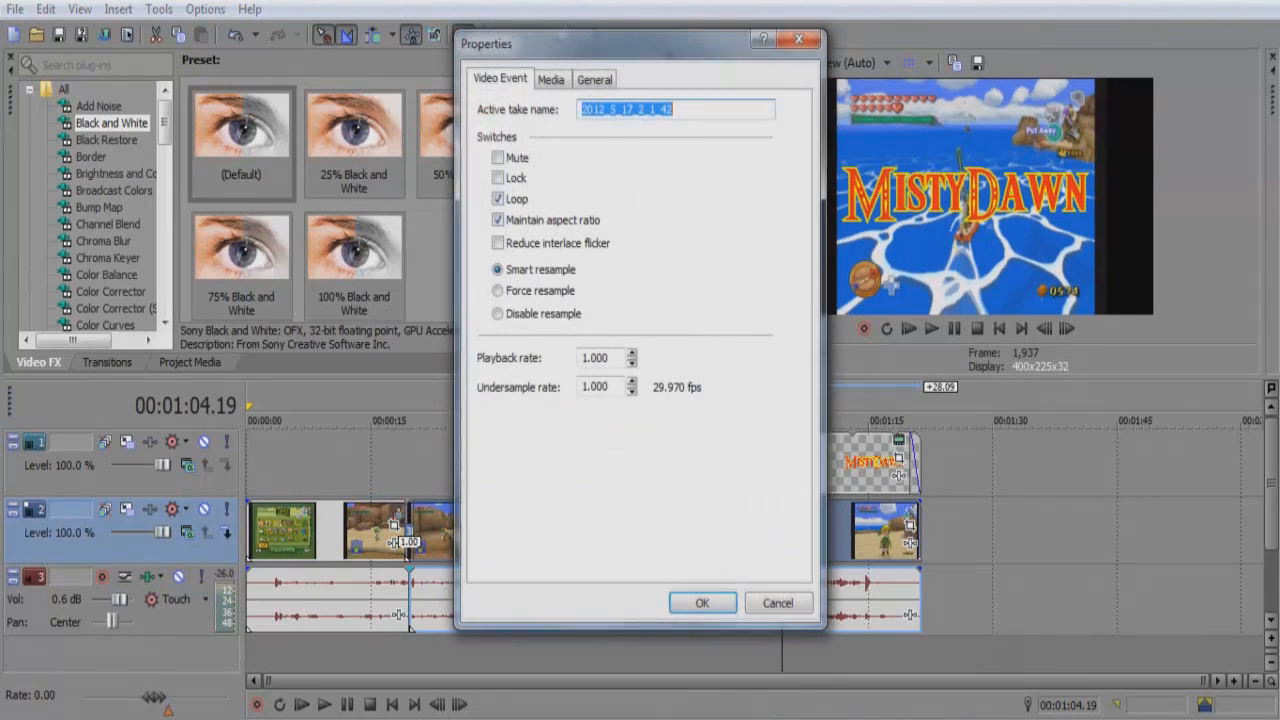
pyautogui.click(500, 225)
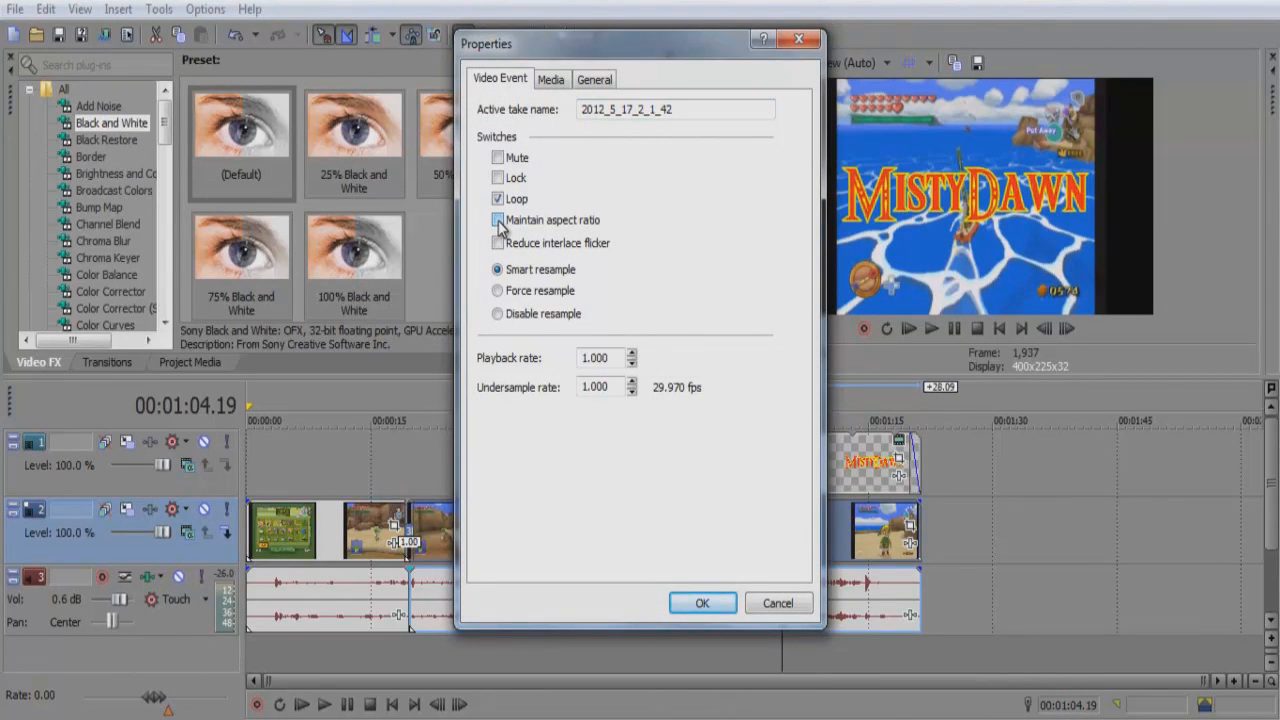
pyautogui.click(706, 604)
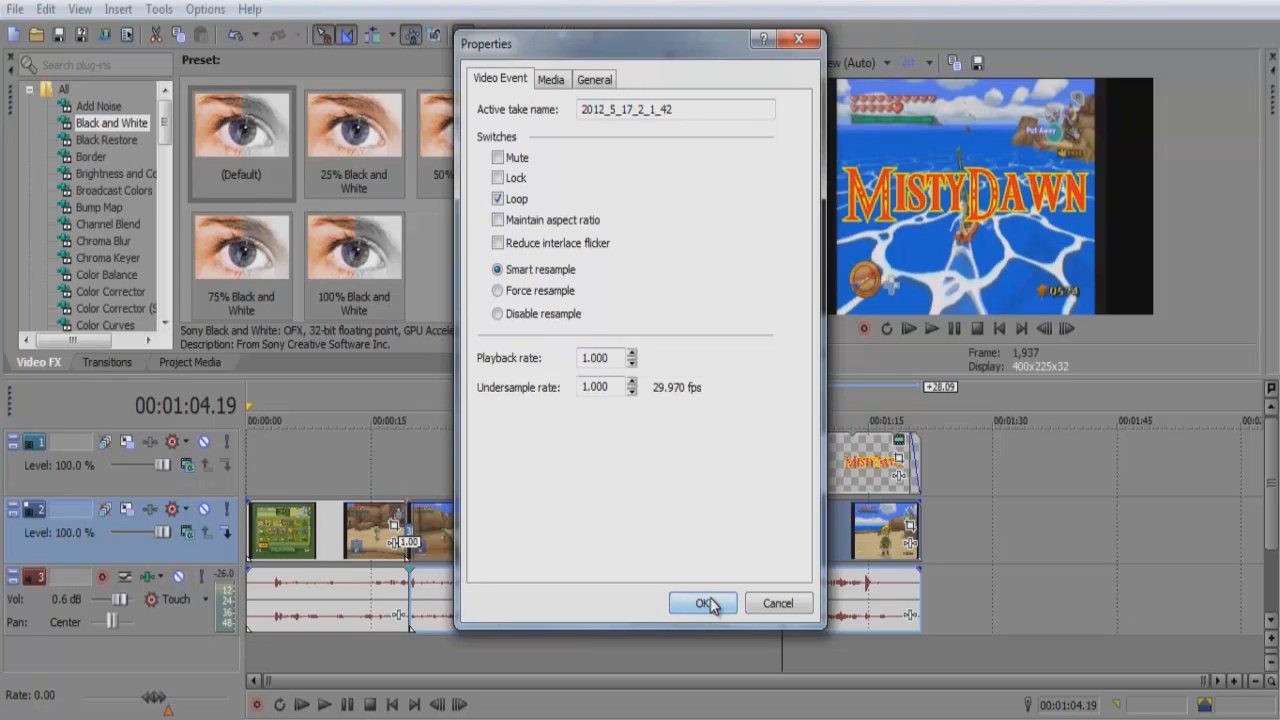
pyautogui.click(777, 605)
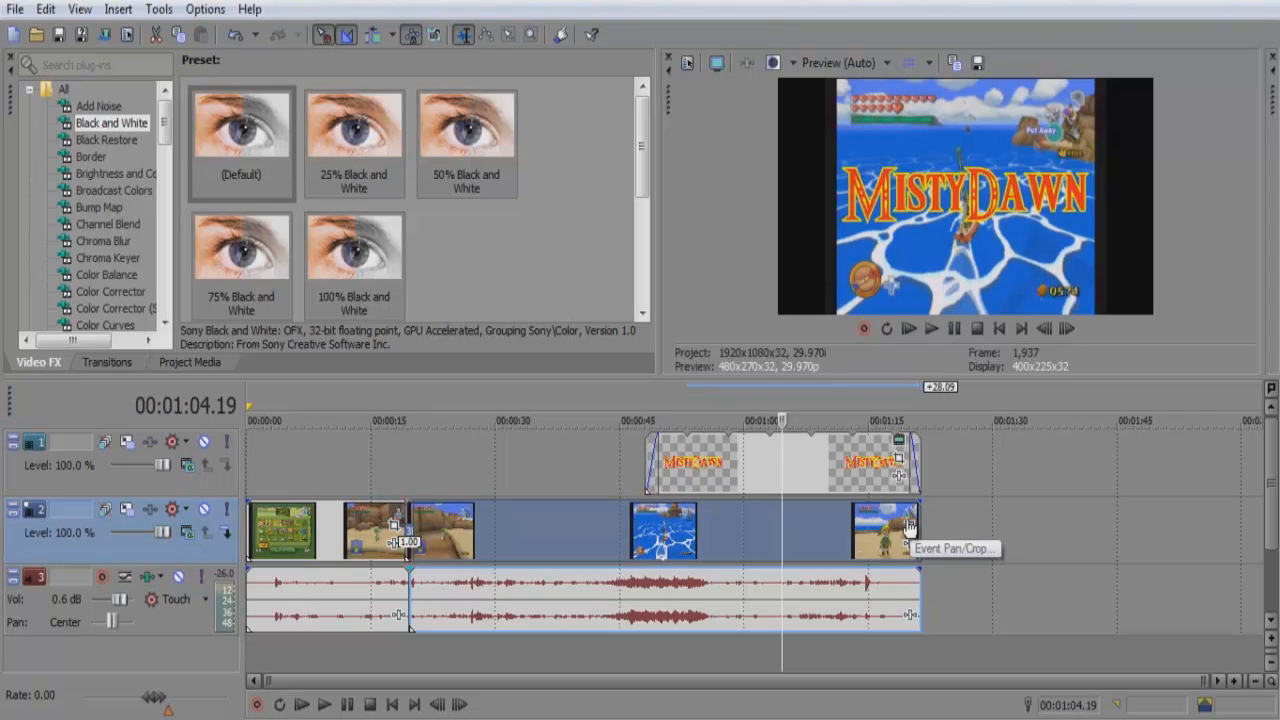
# Step: Narrow the pan/crop frame of the second clip on track 2 to a width of 667.9
pyautogui.click(910, 524)
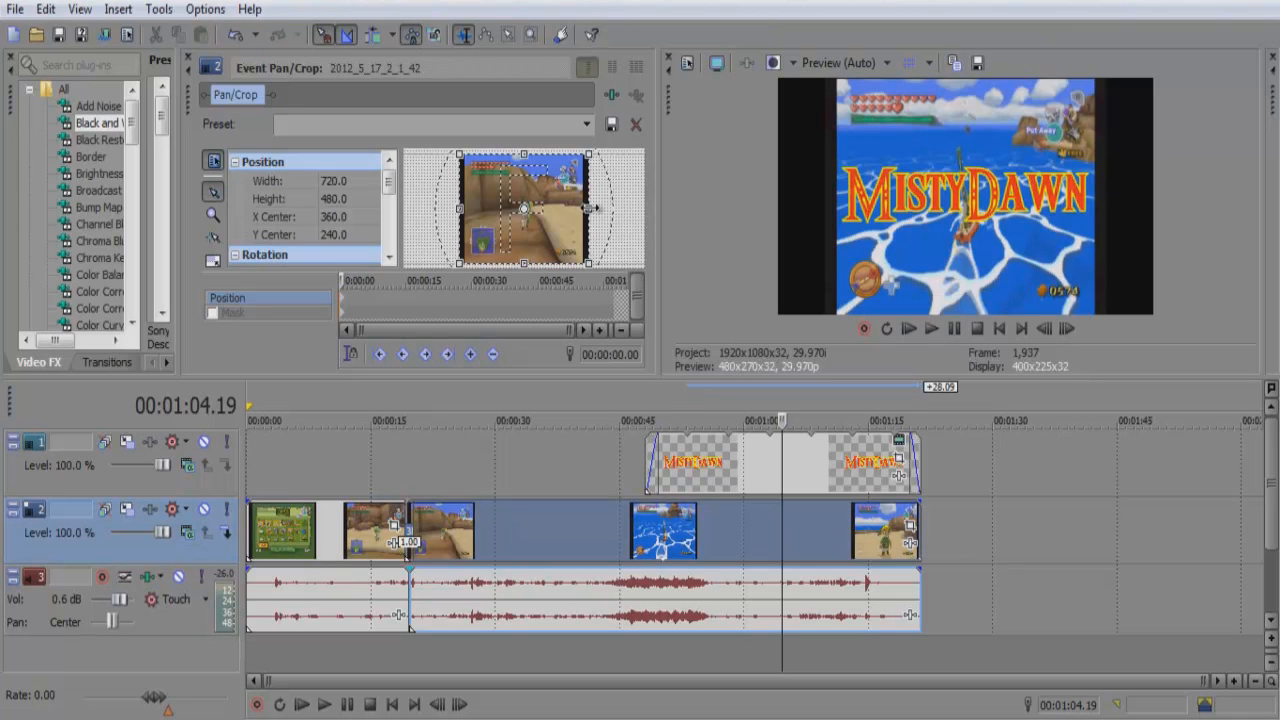
pyautogui.moveTo(591, 209); pyautogui.dragTo(583, 209)
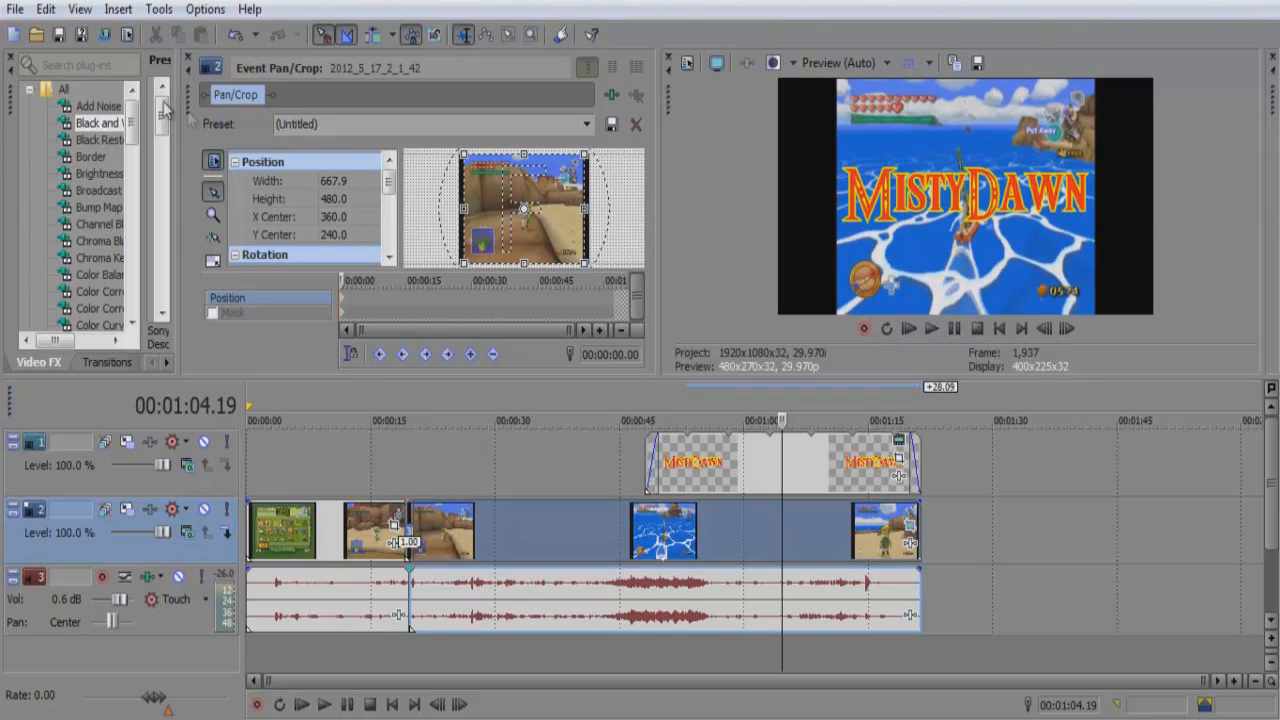
pyautogui.click(187, 59)
# Step: Turn off Maintain aspect ratio for the second clip on track 2 and preview the picture at 00:00:59.06
pyautogui.rightClick(762, 516)
pyautogui.click(800, 694)
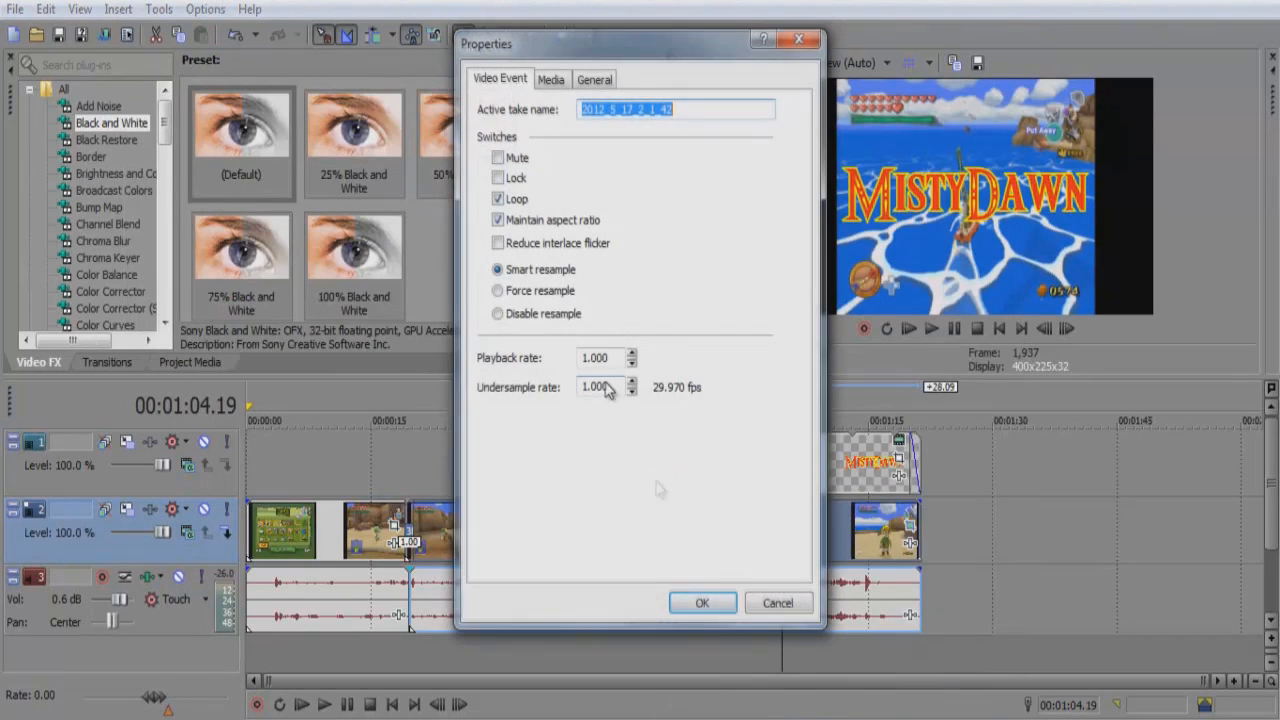
pyautogui.click(498, 220)
pyautogui.click(702, 601)
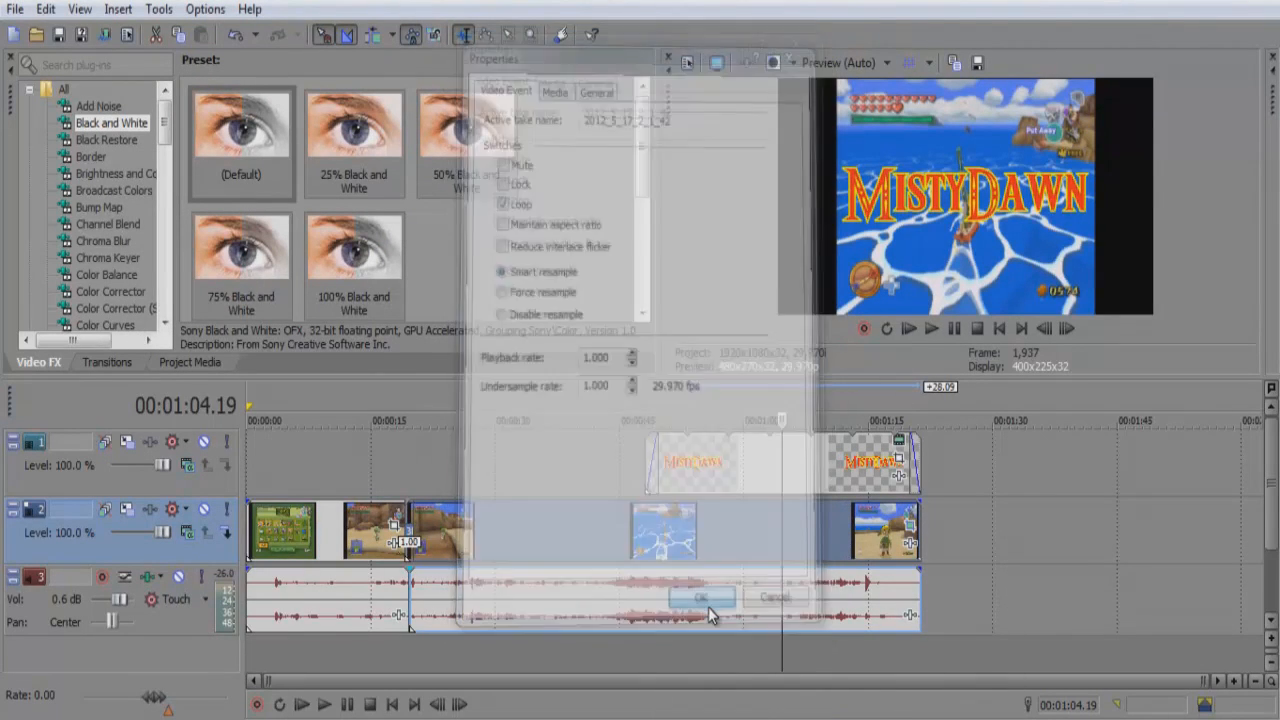
pyautogui.click(776, 540)
pyautogui.click(738, 540)
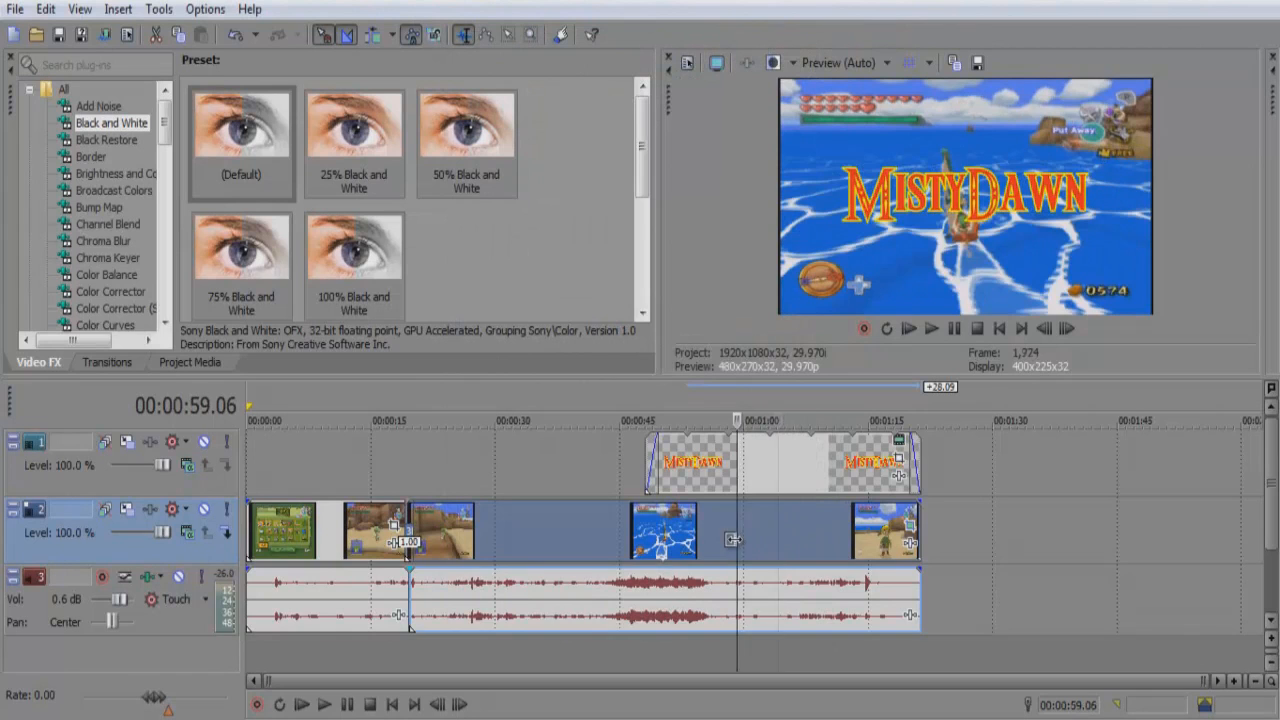
# Step: Resize the pan/crop frame of the second clip on track 2 to a width of 647.1 and a height of 452.2
pyautogui.click(910, 541)
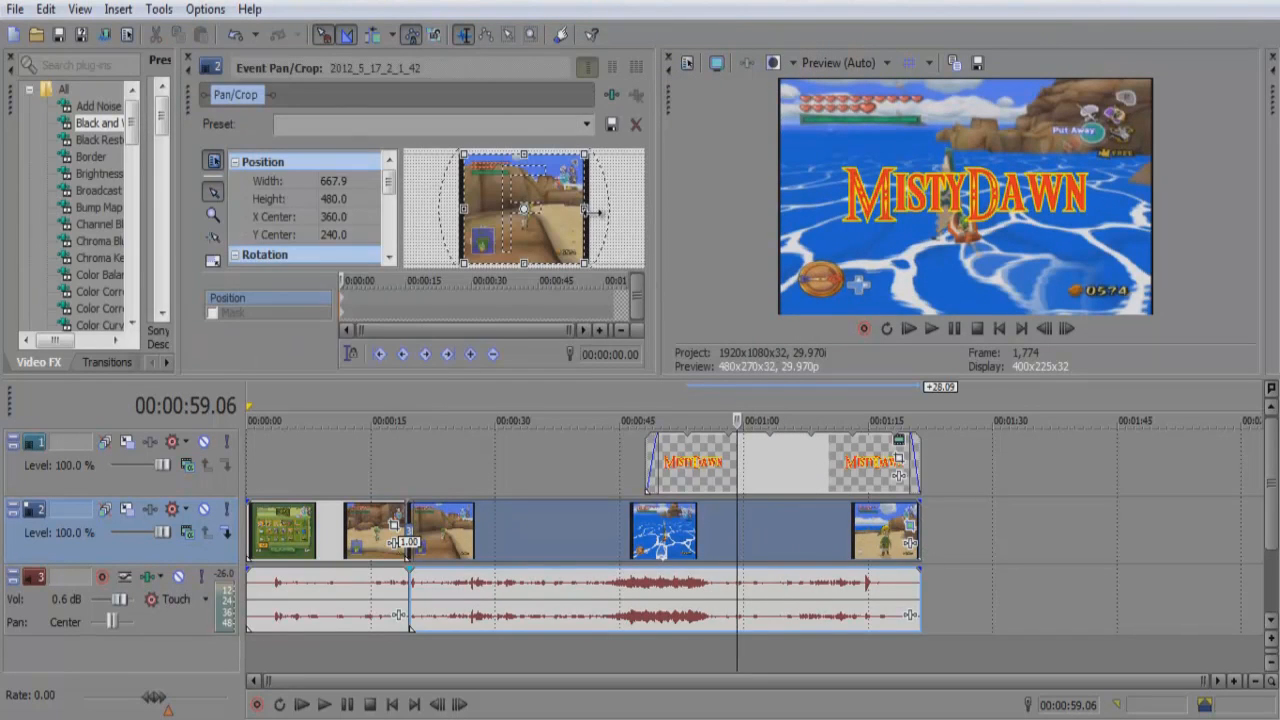
pyautogui.moveTo(588, 208); pyautogui.dragTo(586, 213)
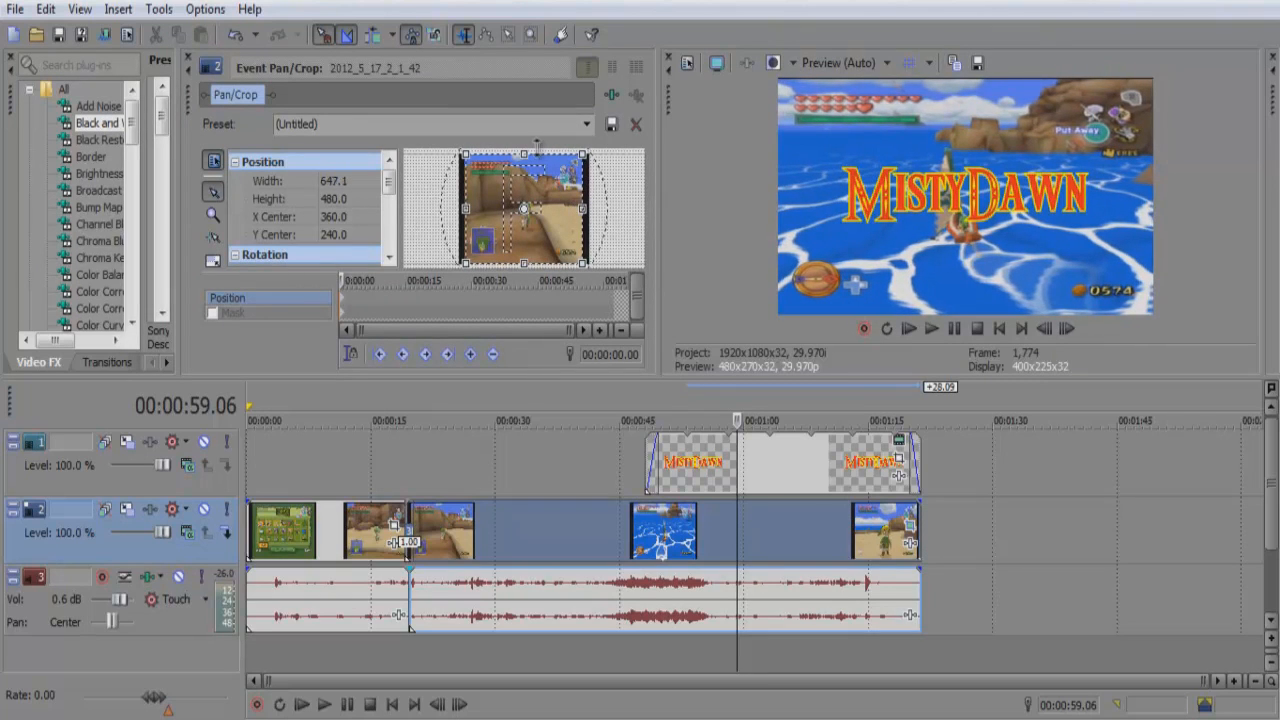
pyautogui.moveTo(527, 150); pyautogui.dragTo(527, 155)
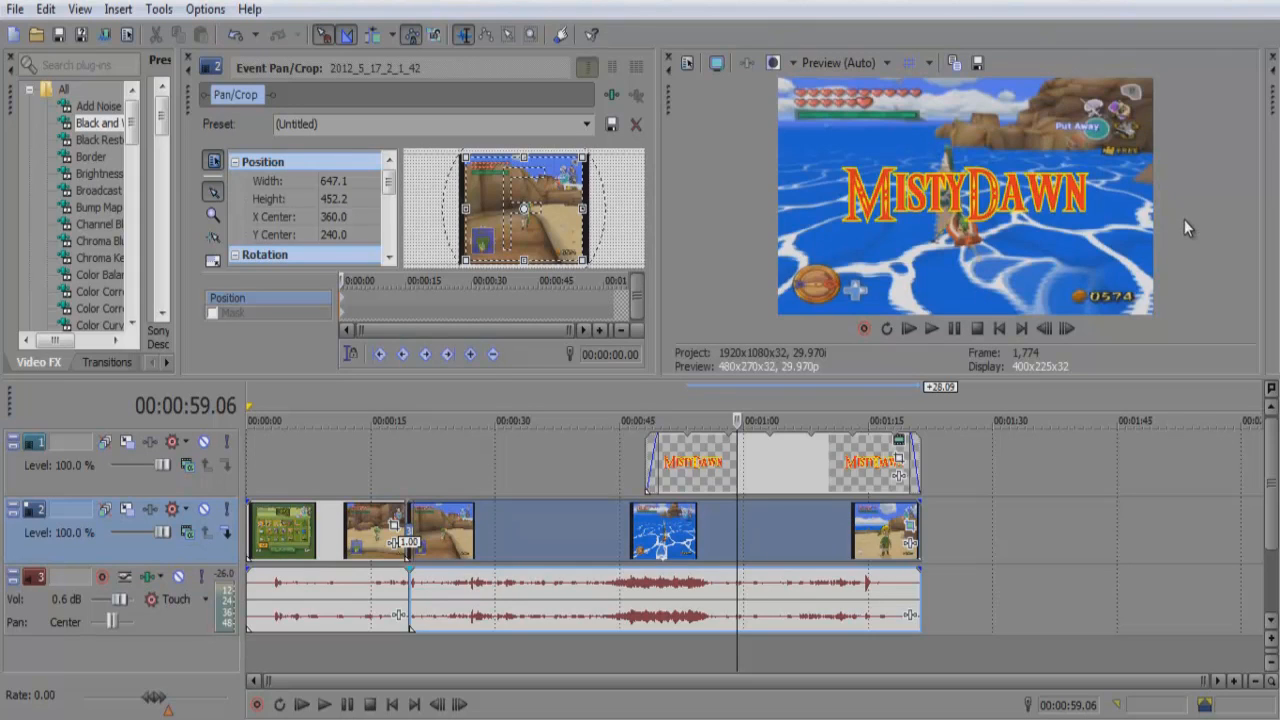
# Step: Preview the second clip at 00:01:05.06 and 00:00:54.07, widen its pan/crop frame to 688.7 and close the pan/crop settings
pyautogui.click(786, 535)
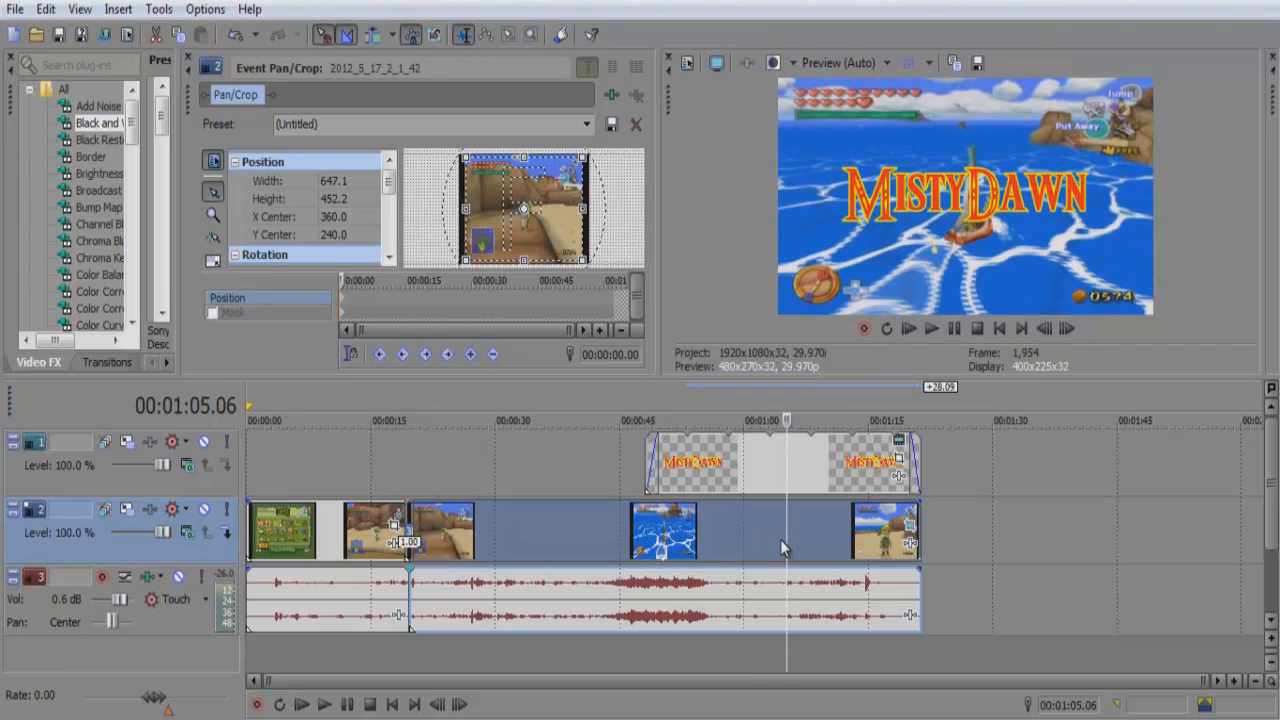
pyautogui.click(743, 549)
pyautogui.click(695, 546)
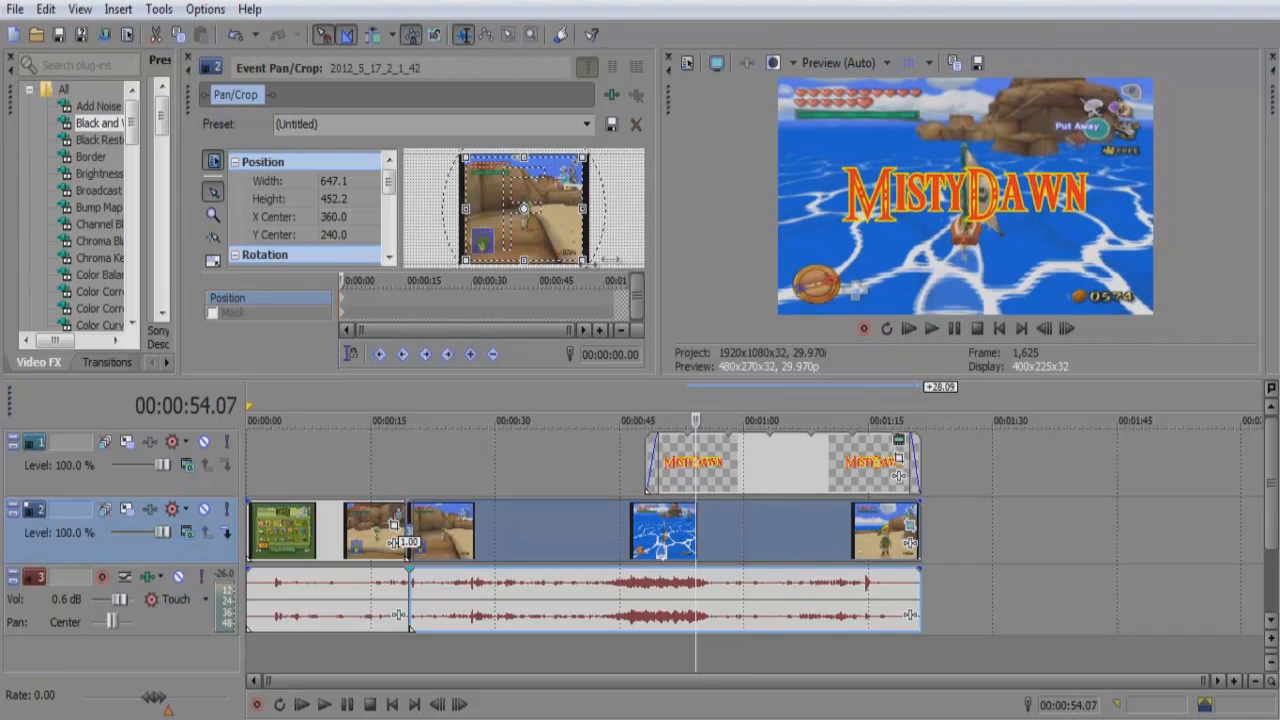
pyautogui.moveTo(593, 210); pyautogui.dragTo(596, 207)
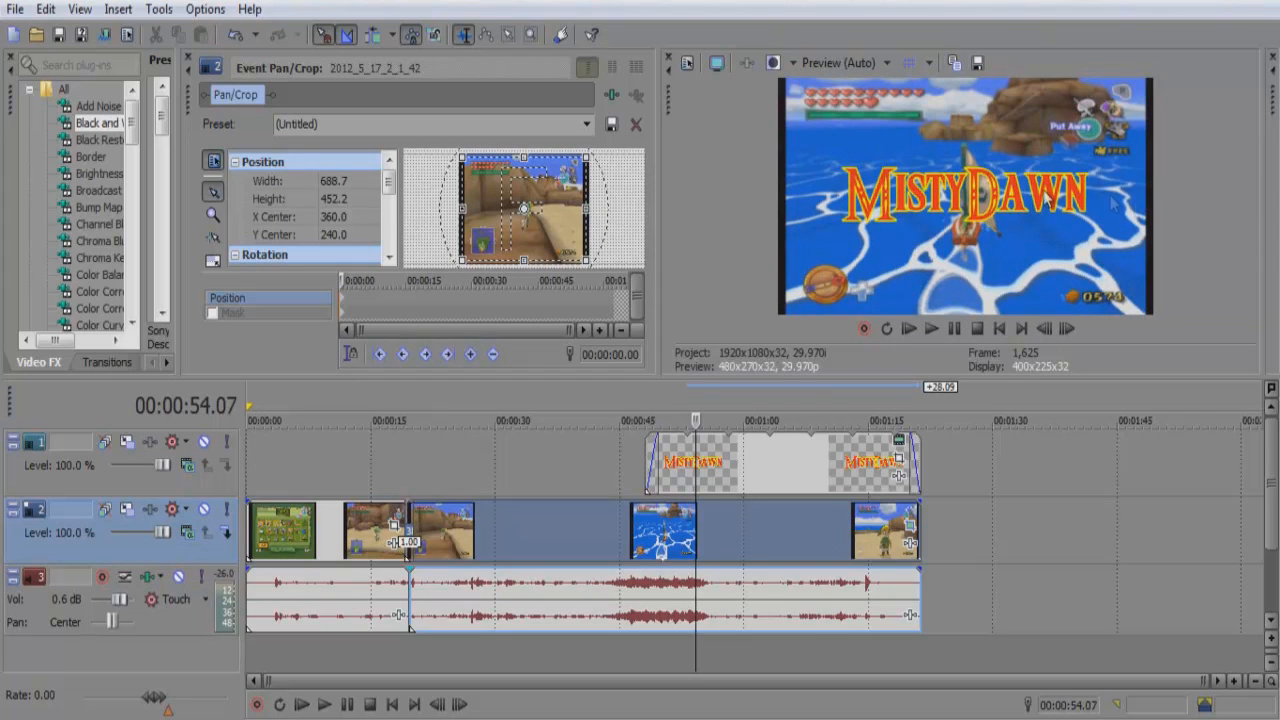
pyautogui.click(187, 60)
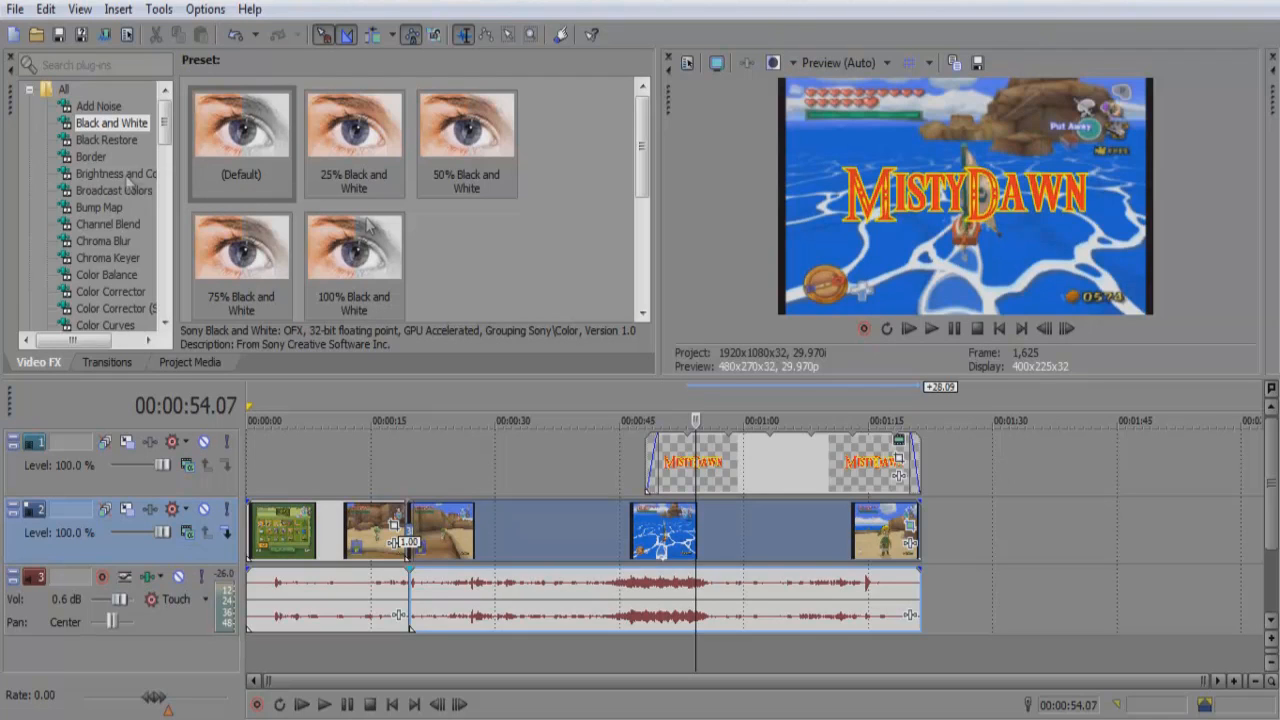
# Step: Import the image Sample Pic from the Sample Pictures folder of the Pictures library into the project media
pyautogui.click(175, 363)
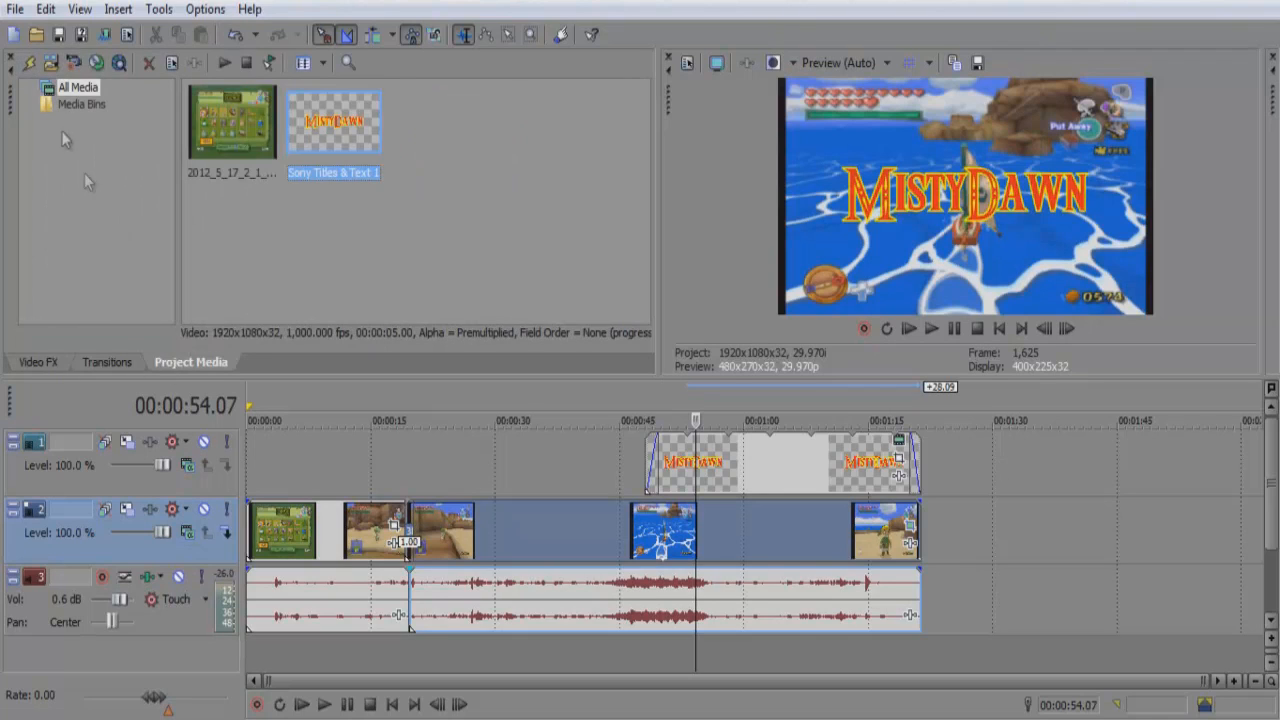
pyautogui.click(52, 61)
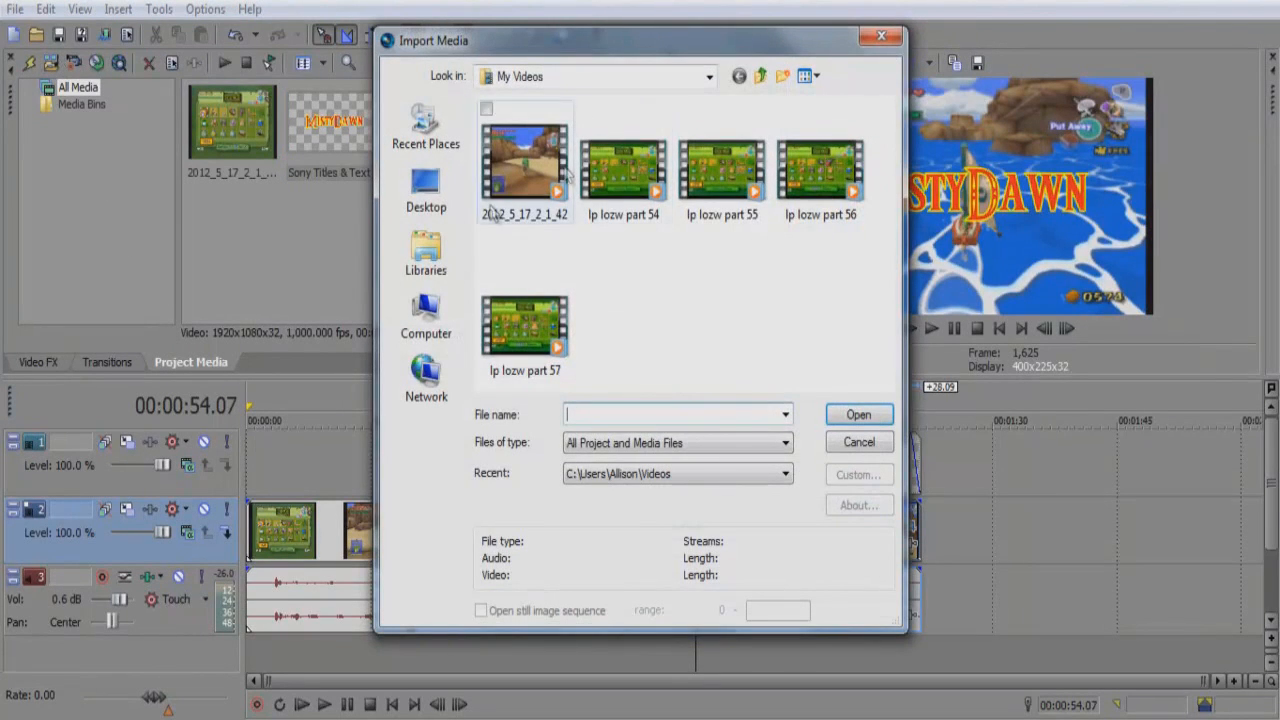
pyautogui.click(427, 254)
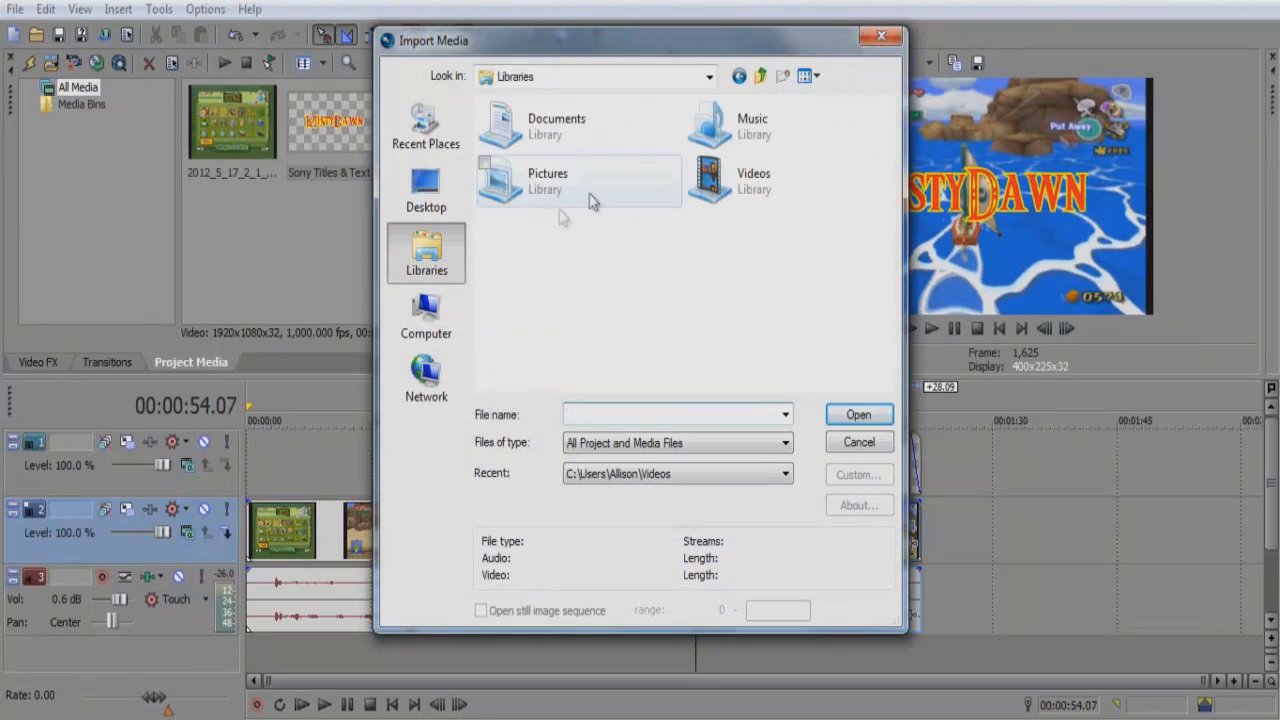
pyautogui.doubleClick(570, 188)
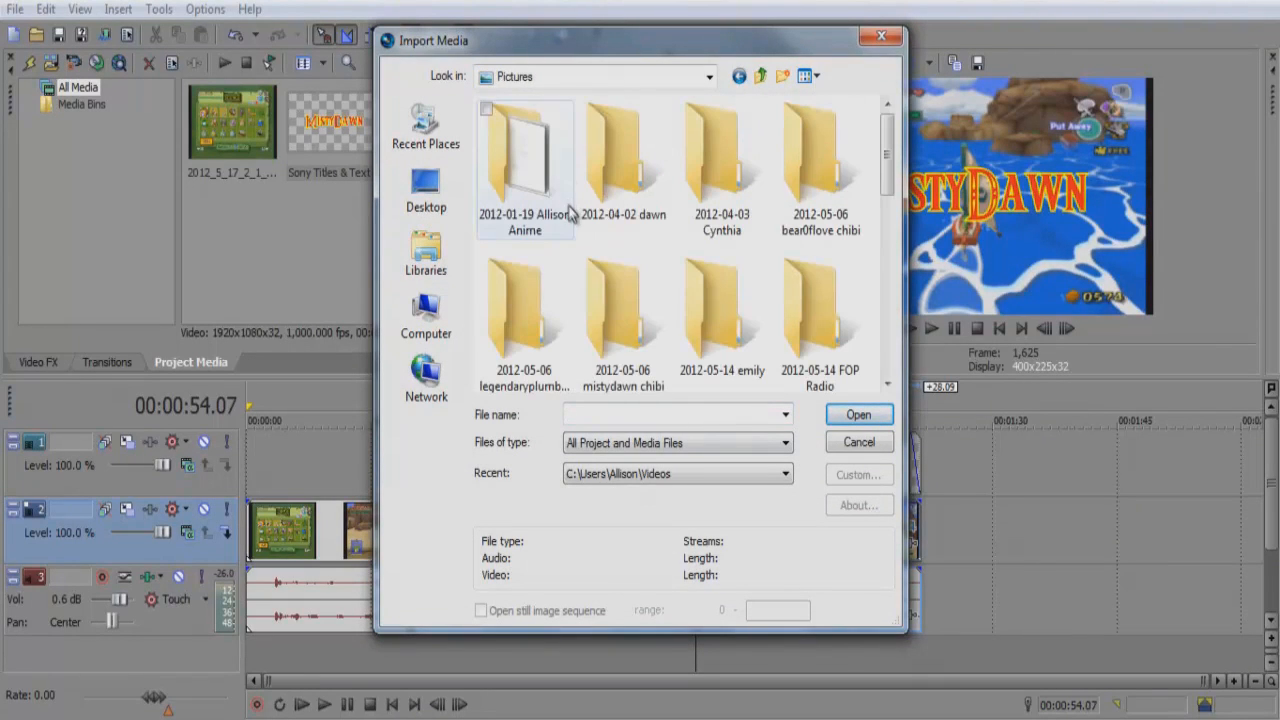
pyautogui.moveTo(887, 180); pyautogui.dragTo(893, 208)
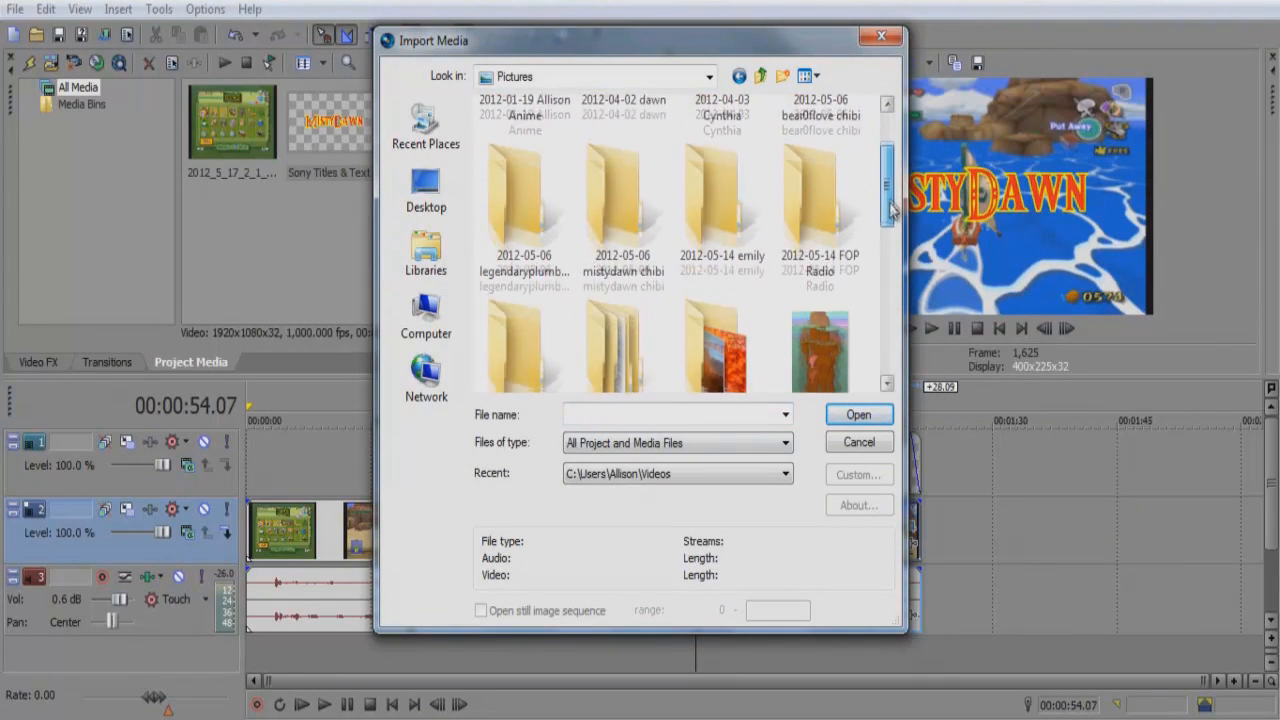
pyautogui.doubleClick(745, 322)
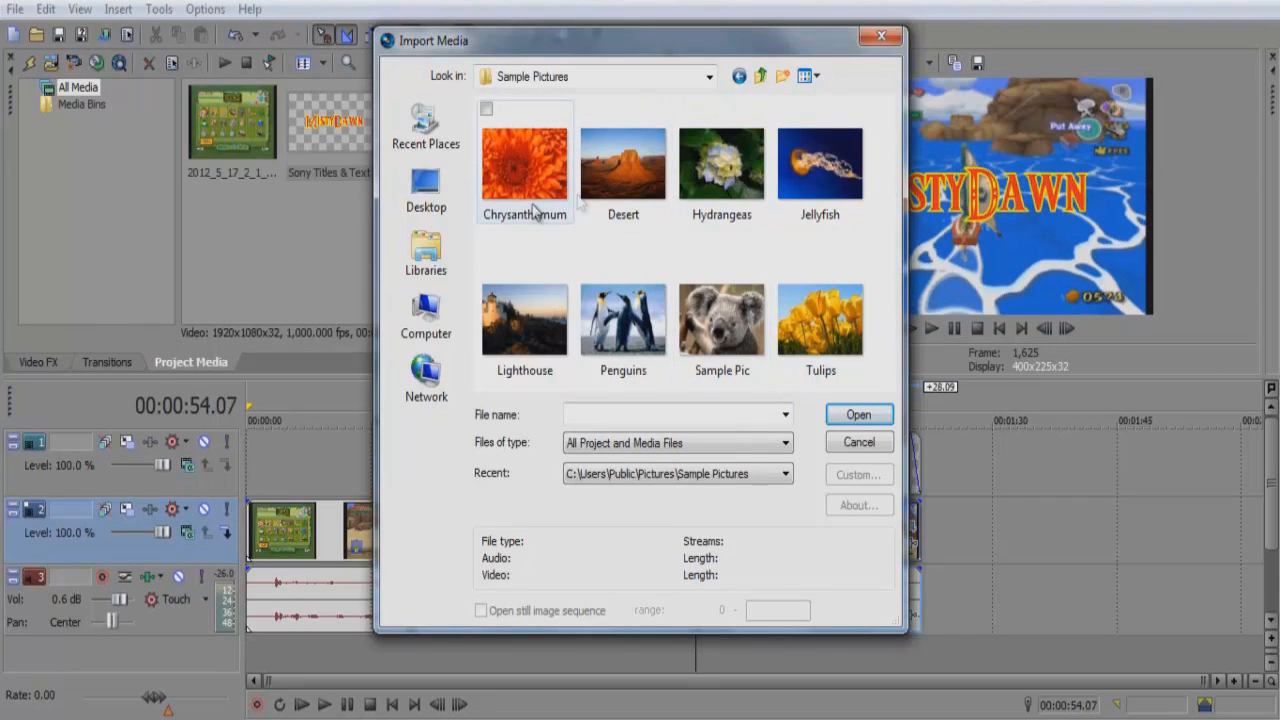
pyautogui.click(519, 150)
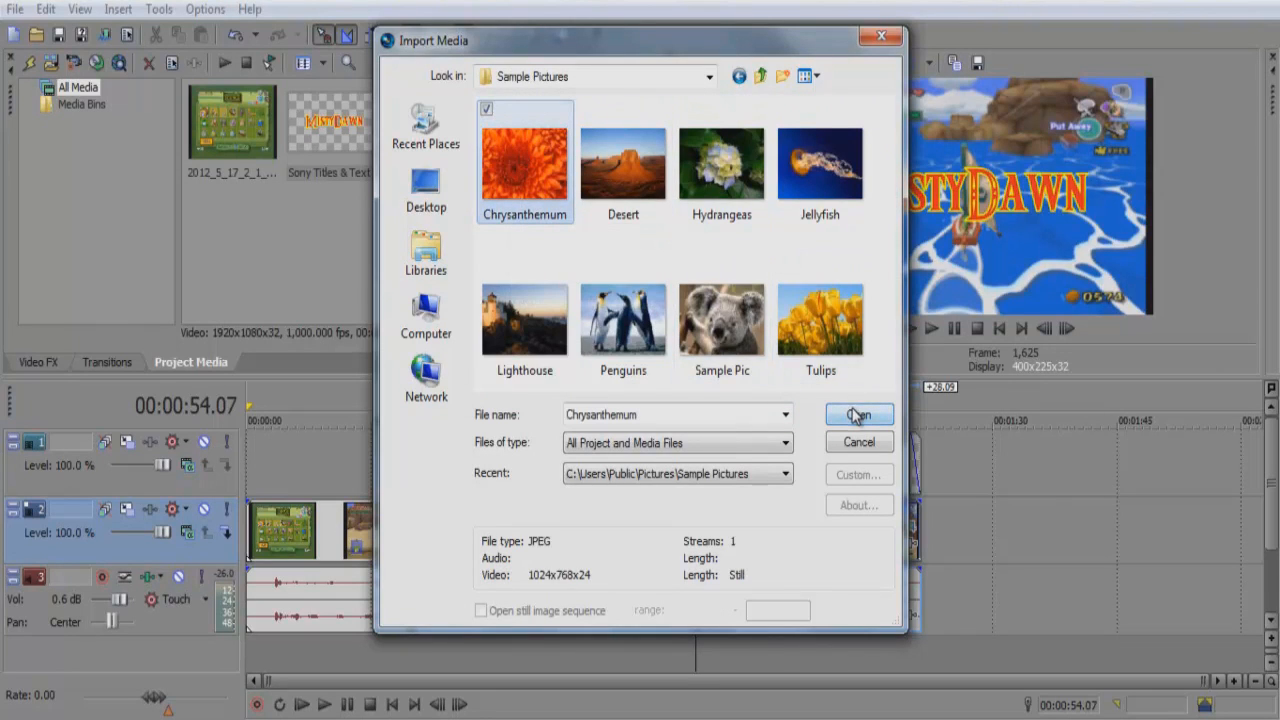
pyautogui.click(720, 315)
pyautogui.click(860, 414)
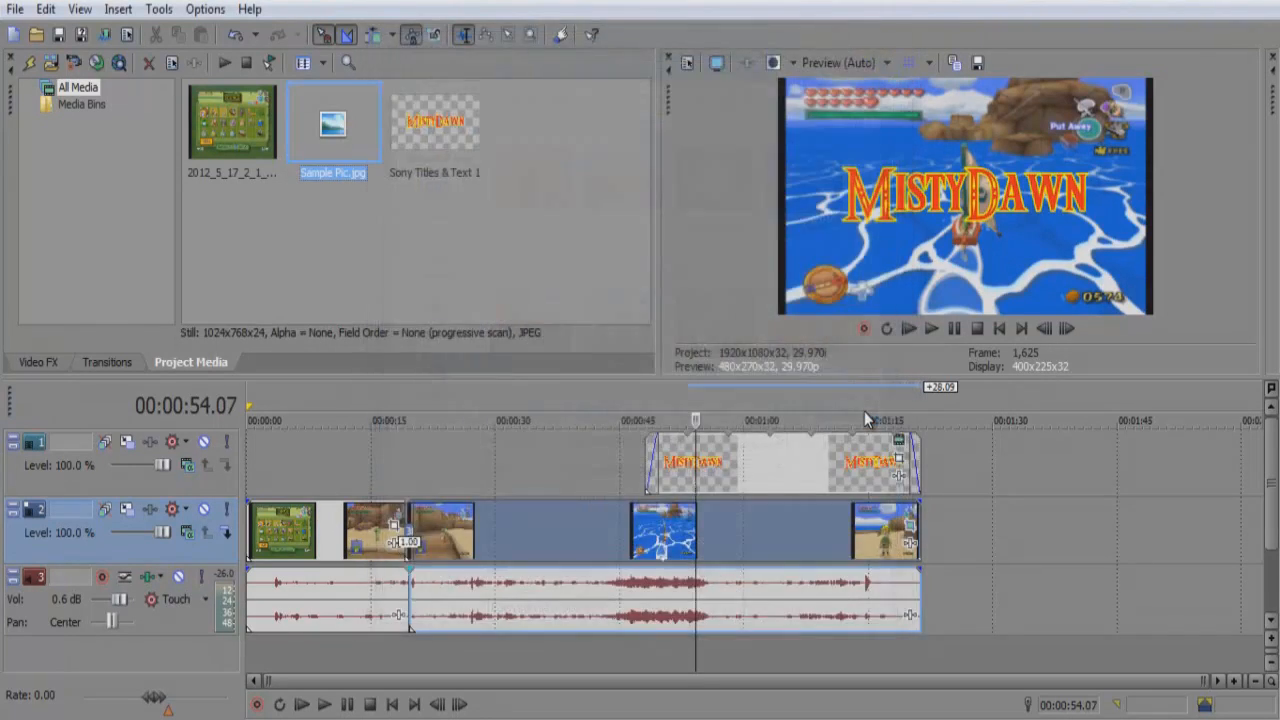
# Step: Place Sample Pic.jpg on track 1 starting at about 00:00:25 and preview the picture at 00:00:27.19
pyautogui.moveTo(358, 310); pyautogui.dragTo(381, 452)
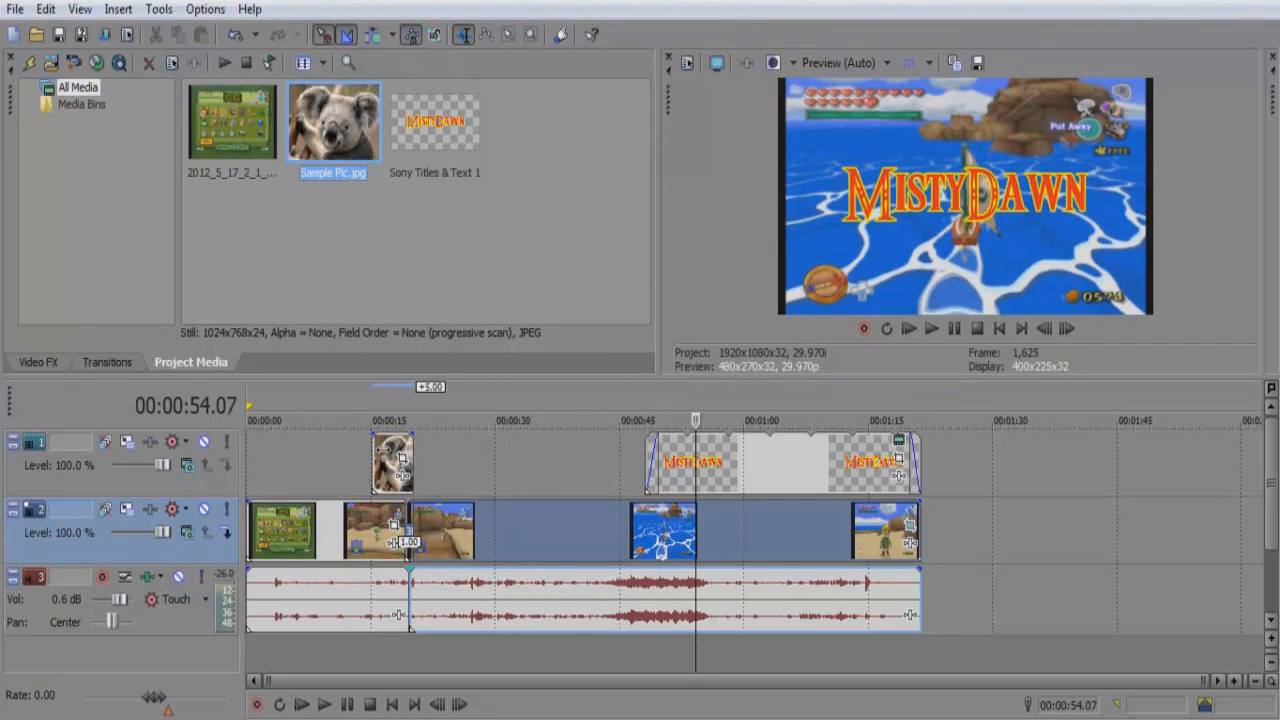
pyautogui.click(384, 456)
pyautogui.moveTo(400, 454); pyautogui.dragTo(487, 455)
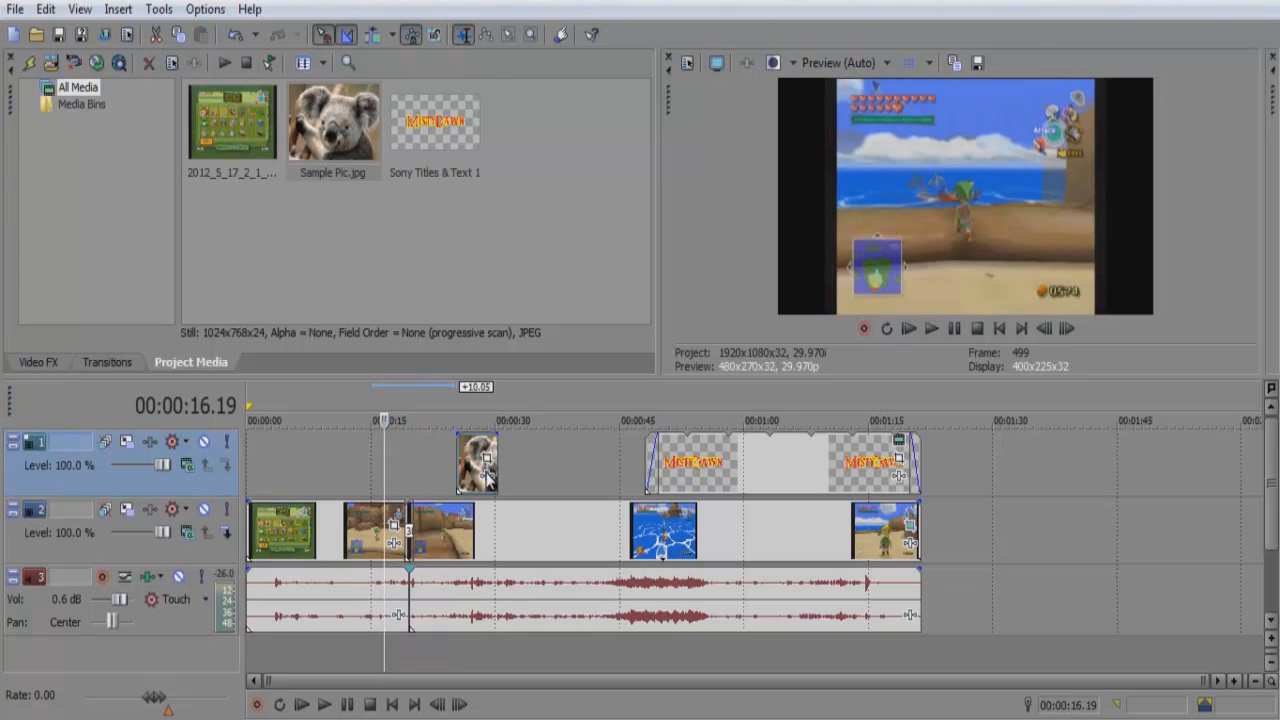
pyautogui.click(478, 454)
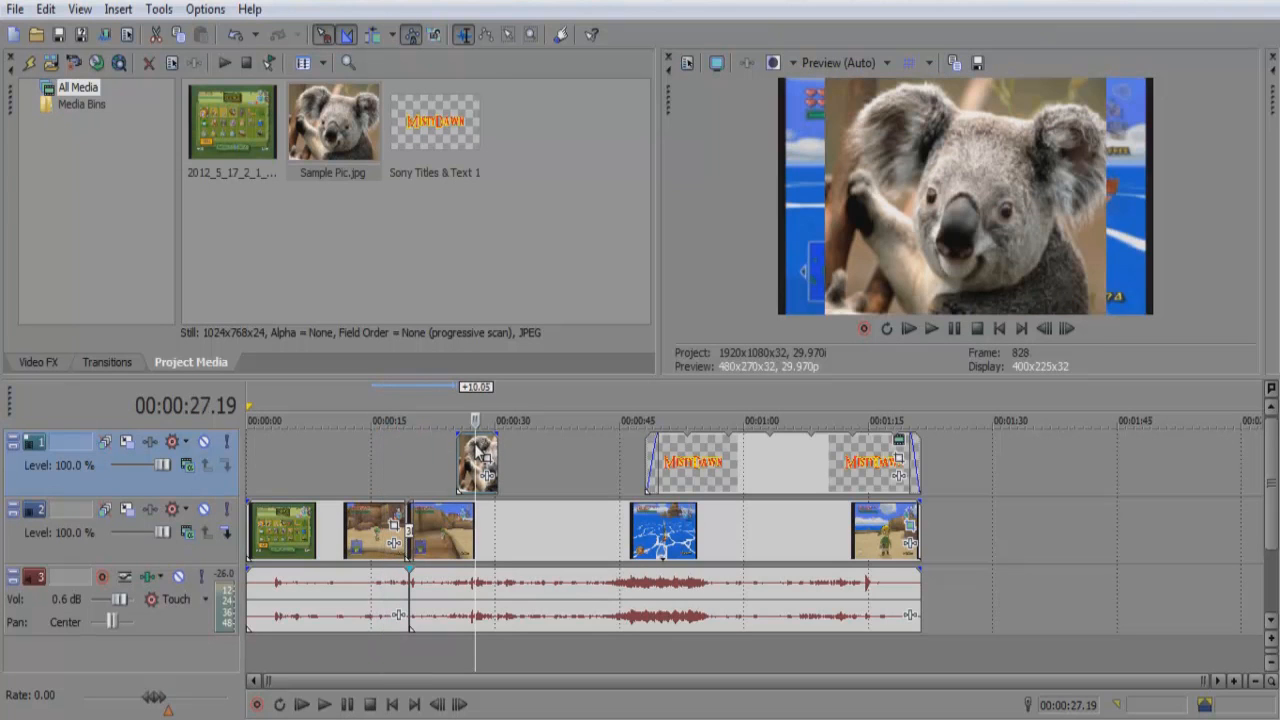
# Step: Turn off Maintain aspect ratio in the properties of the Sample Pic event on track 1
pyautogui.rightClick(478, 454)
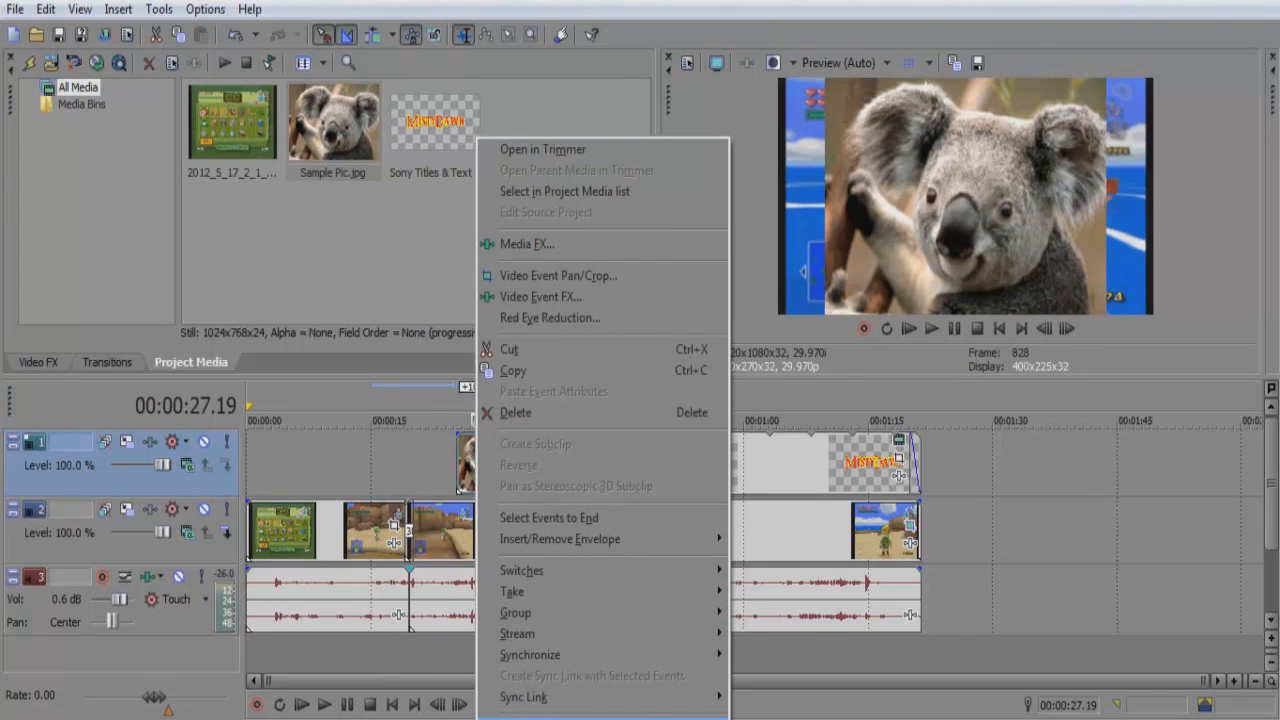
pyautogui.click(540, 718)
pyautogui.click(497, 219)
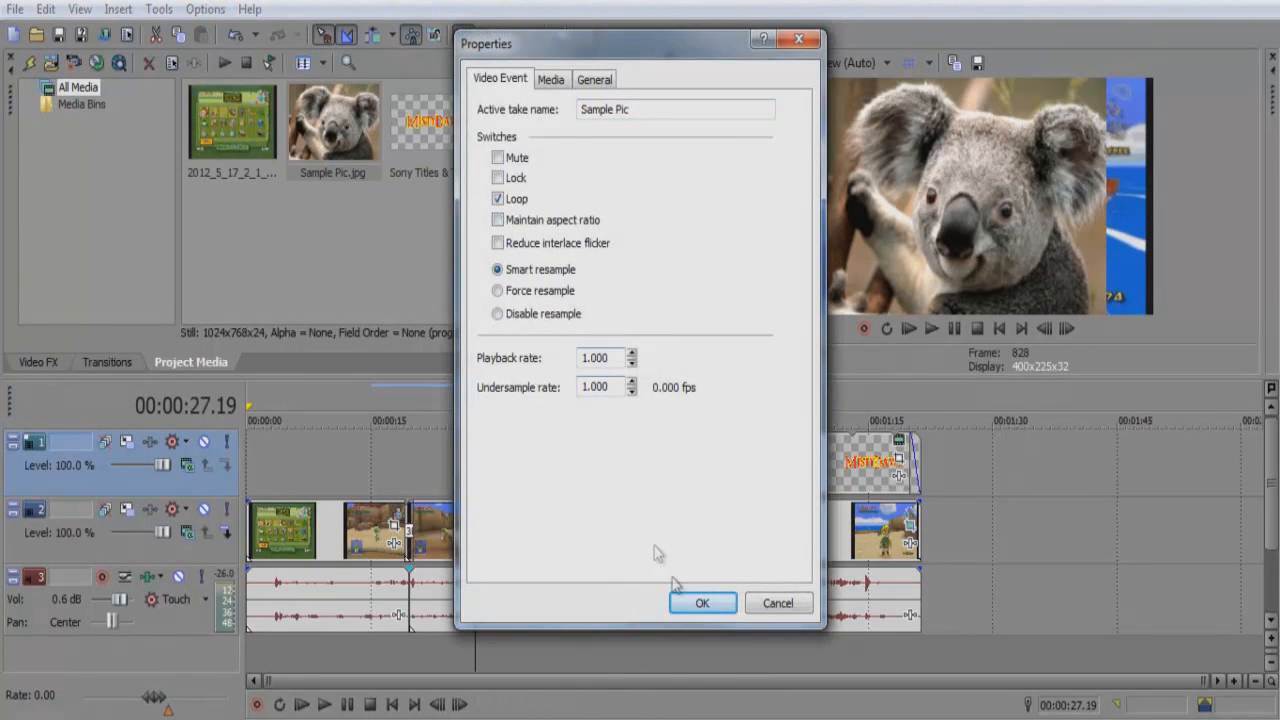
pyautogui.click(694, 601)
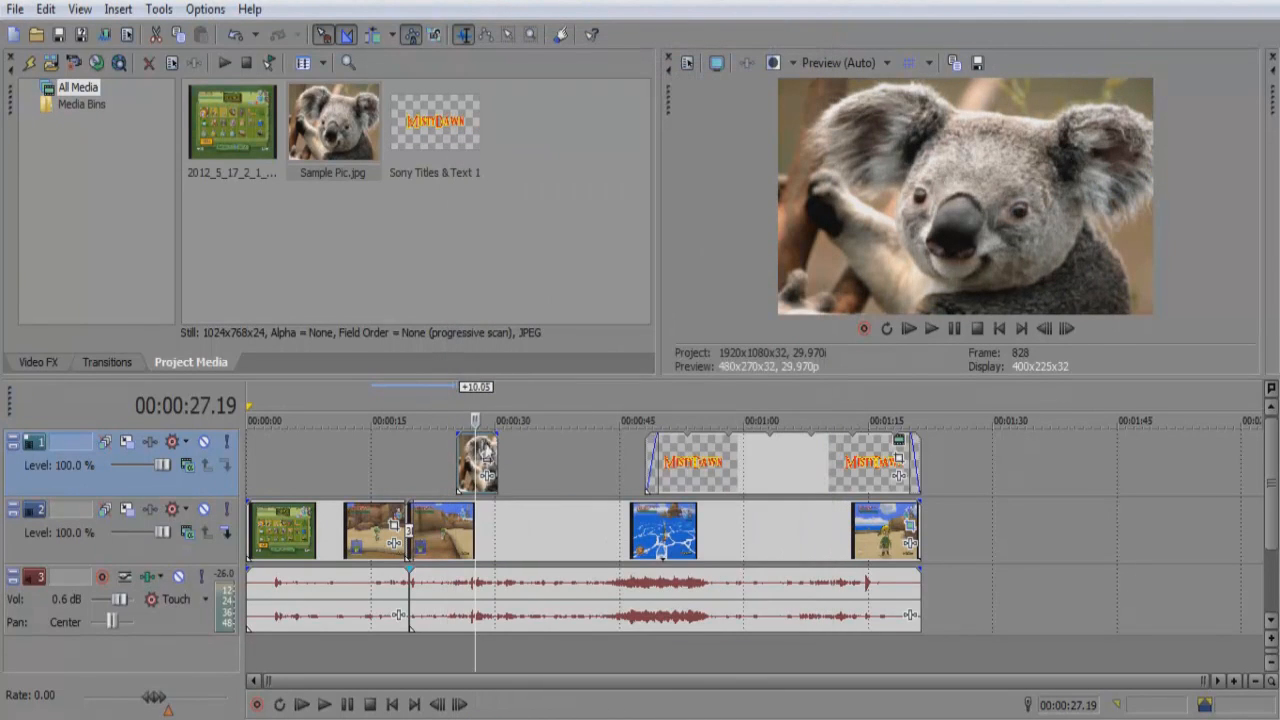
# Step: Enlarge the Sample Pic event's pan/crop frame to 2,520.9 by 1,405.3 and move its center to X 1,171.5, Y 50.5
pyautogui.click(487, 458)
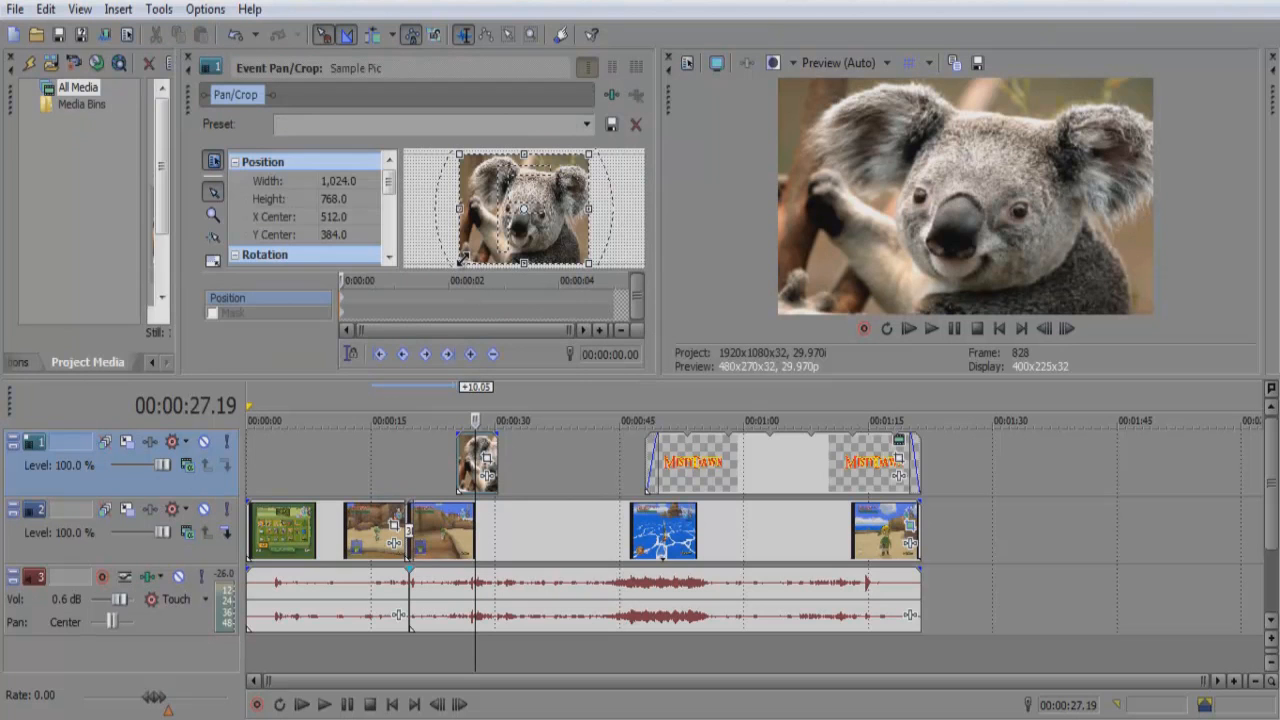
pyautogui.moveTo(454, 262); pyautogui.dragTo(363, 310)
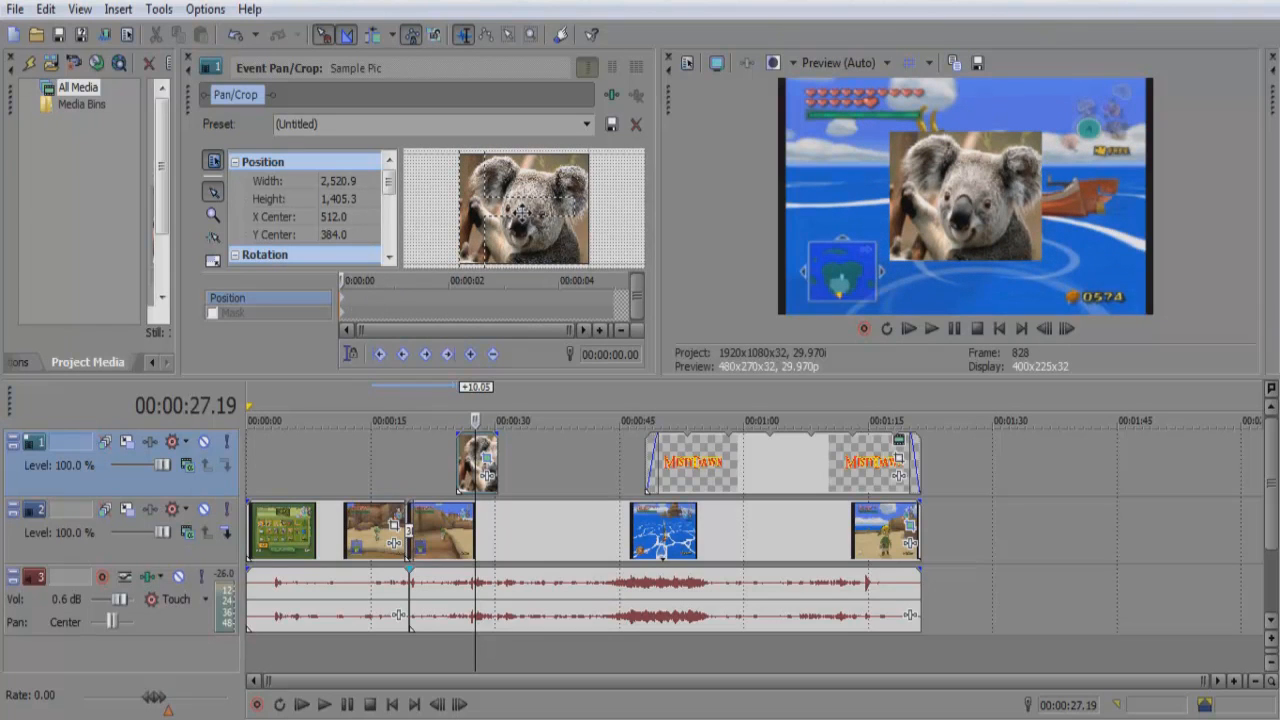
pyautogui.moveTo(545, 205); pyautogui.dragTo(627, 165)
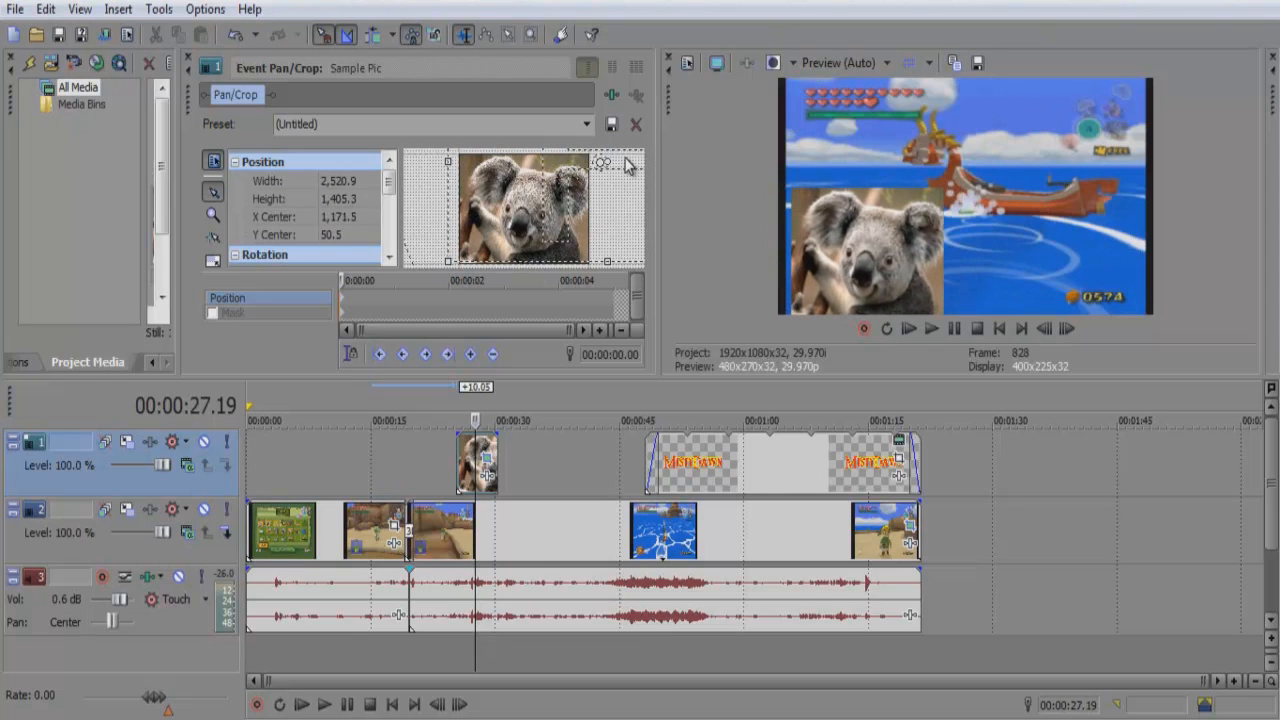
pyautogui.click(186, 62)
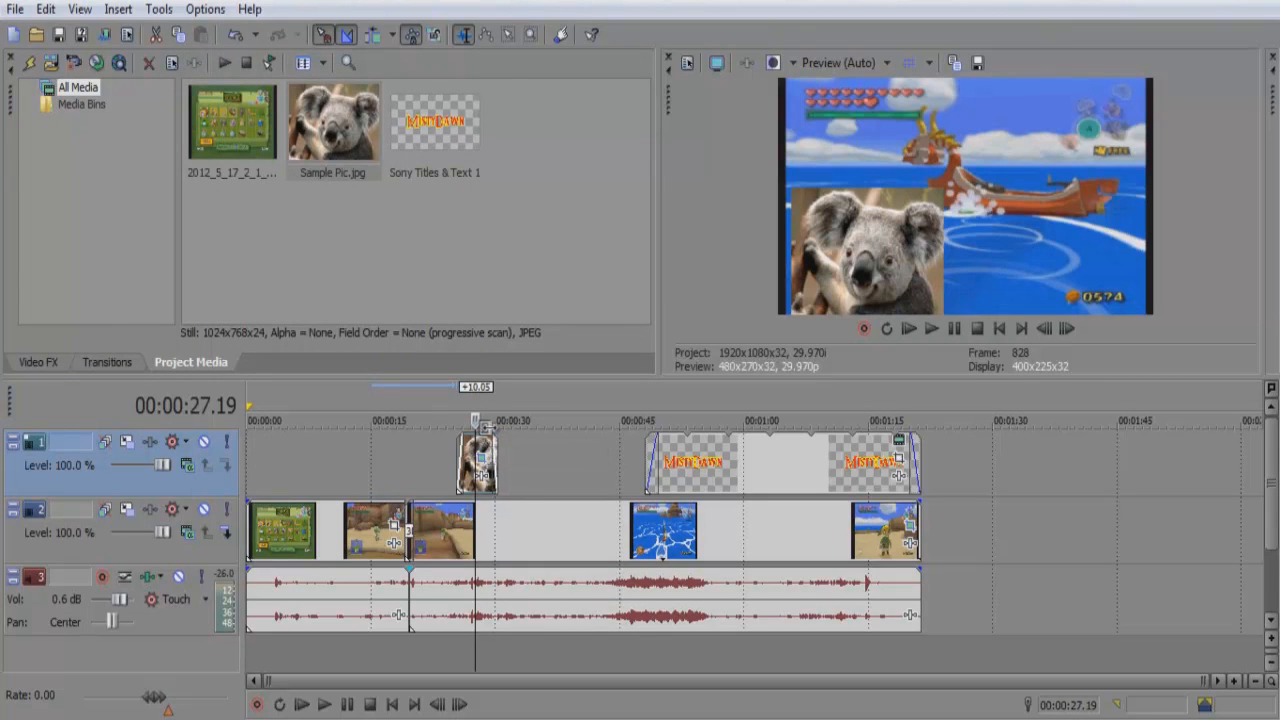
# Step: Extend the Sample Pic event to about 00:00:40 with a fade-in and fade-out, and play back its beginning
pyautogui.moveTo(500, 452); pyautogui.dragTo(577, 455)
pyautogui.click(527, 460)
pyautogui.click(447, 462)
pyautogui.click(324, 704)
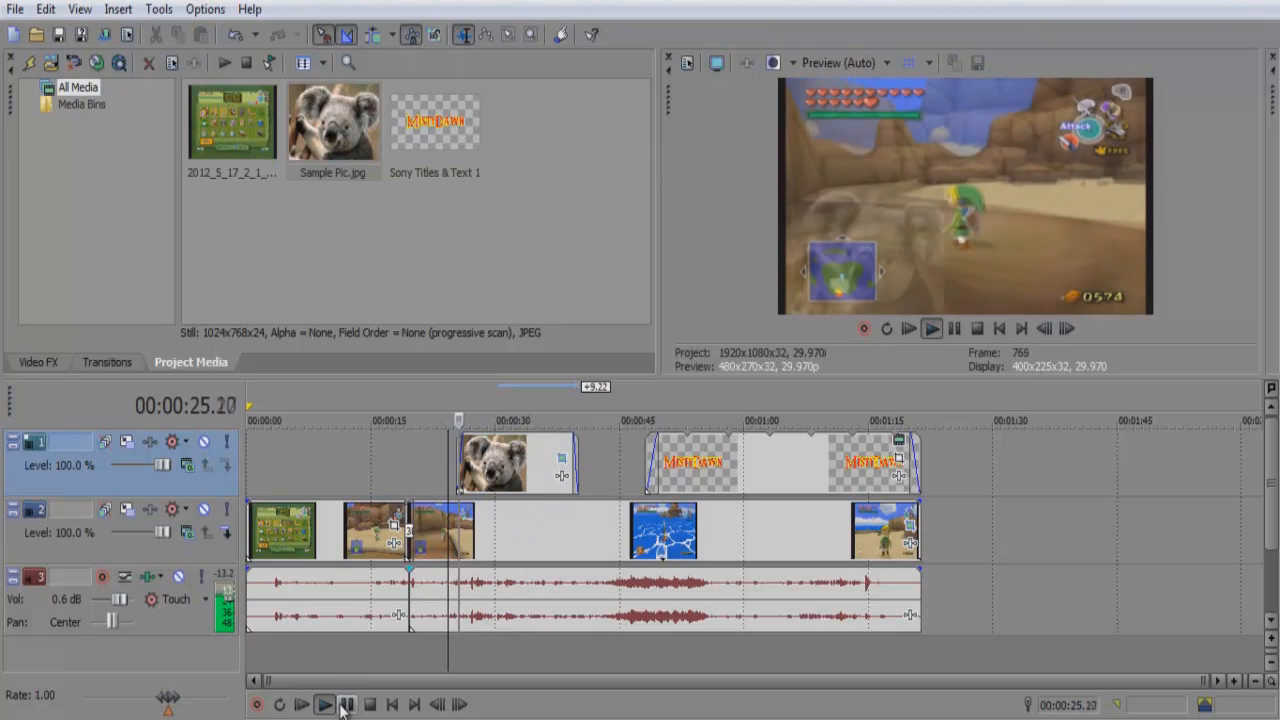
pyautogui.click(347, 704)
# Step: Split the second clip on track 2 and its audio at 00:00:40.25
pyautogui.click(288, 530)
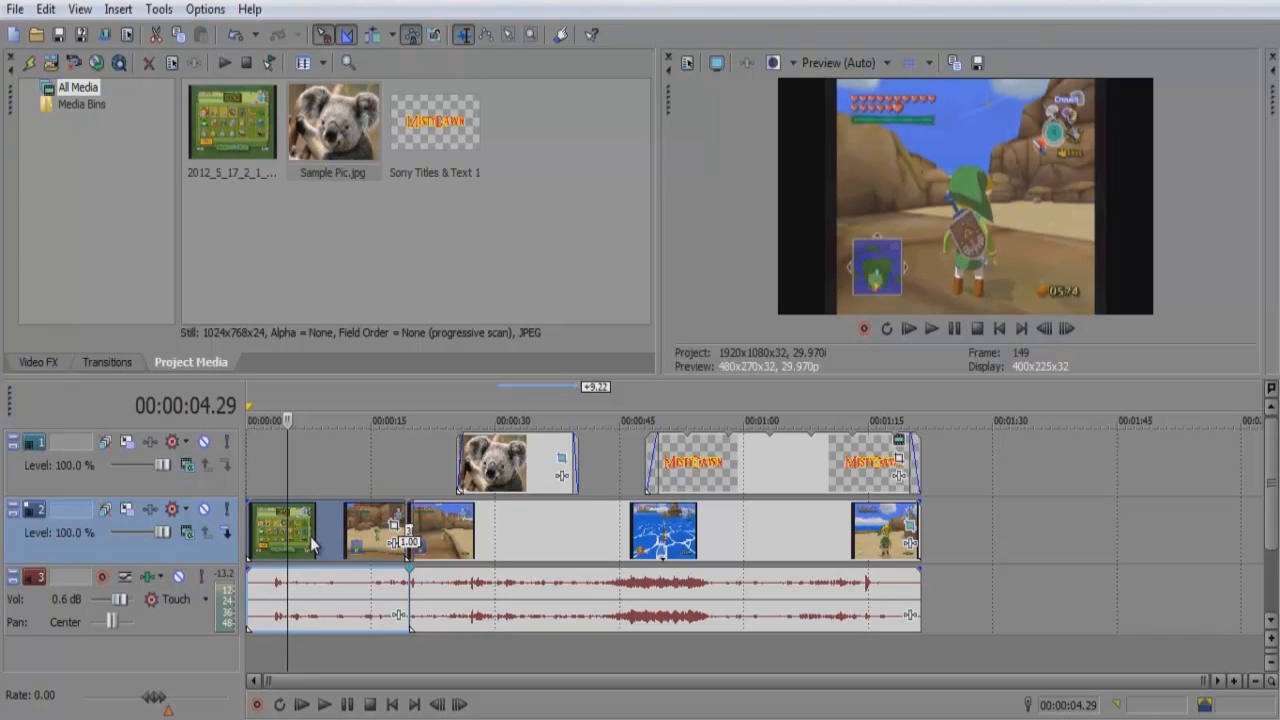
pyautogui.scroll(3, 550, 535)
pyautogui.click(550, 535)
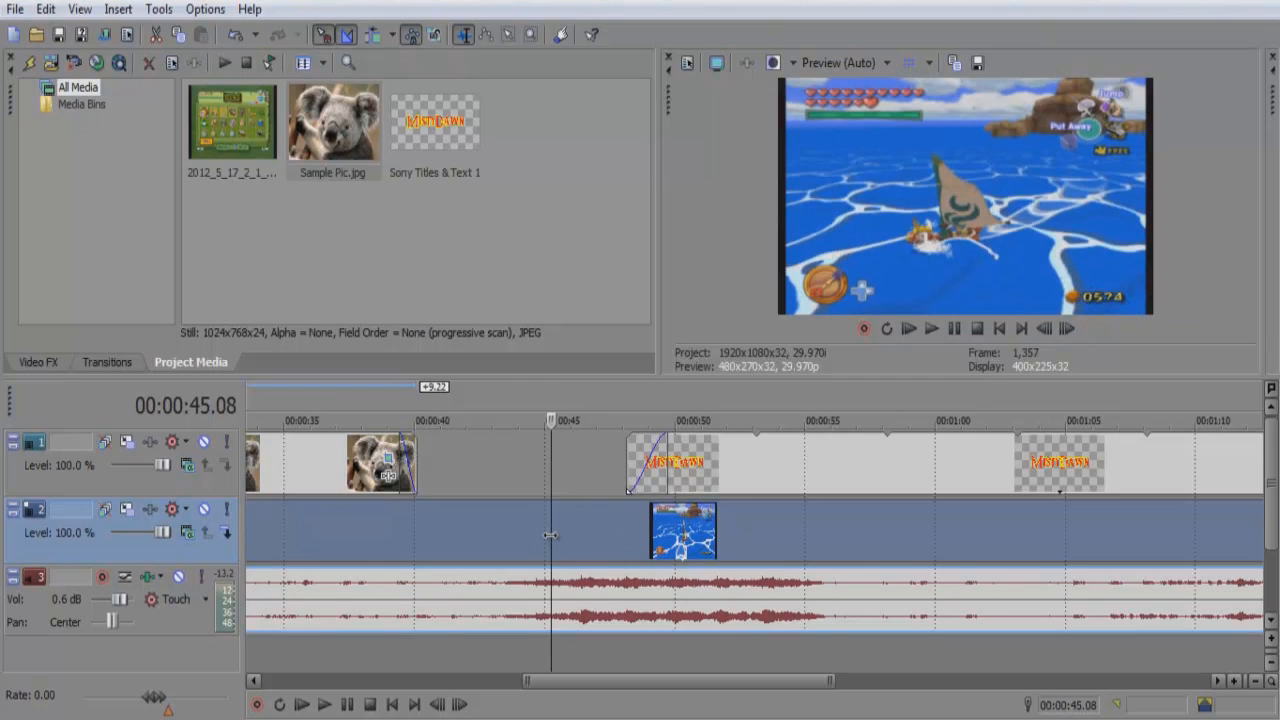
pyautogui.click(435, 523)
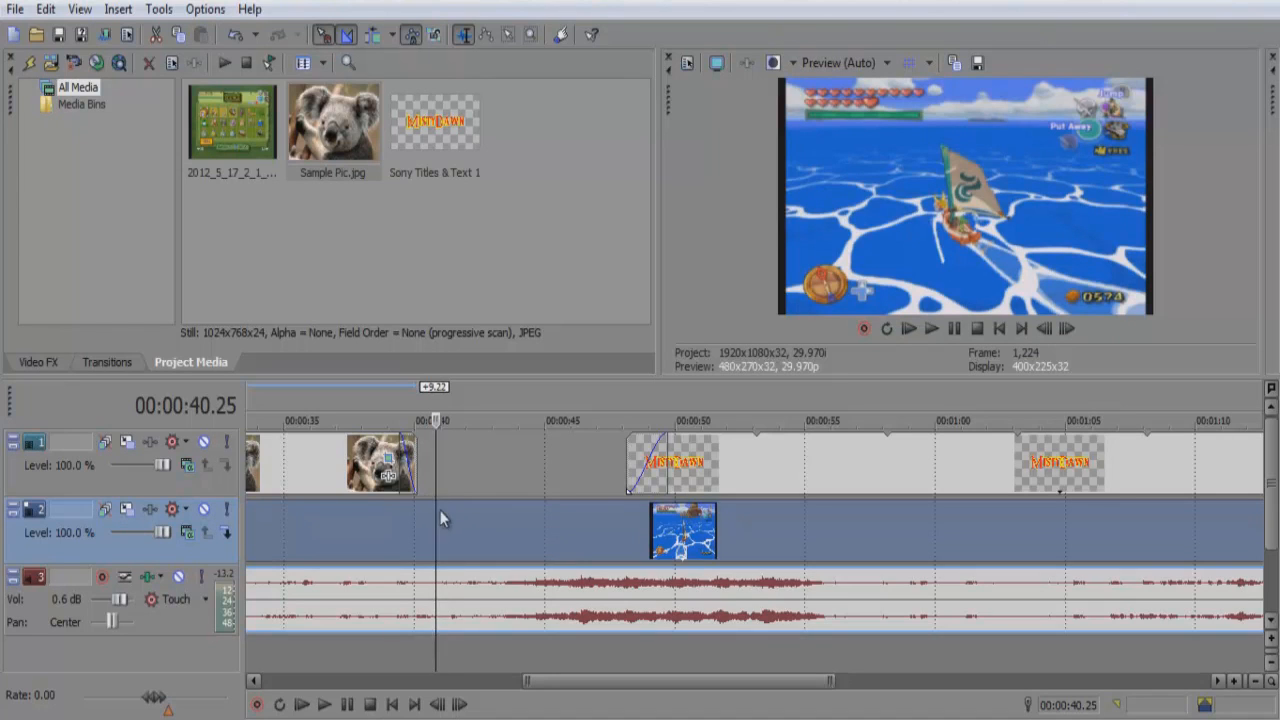
pyautogui.hotkey('ctrl', 'z')
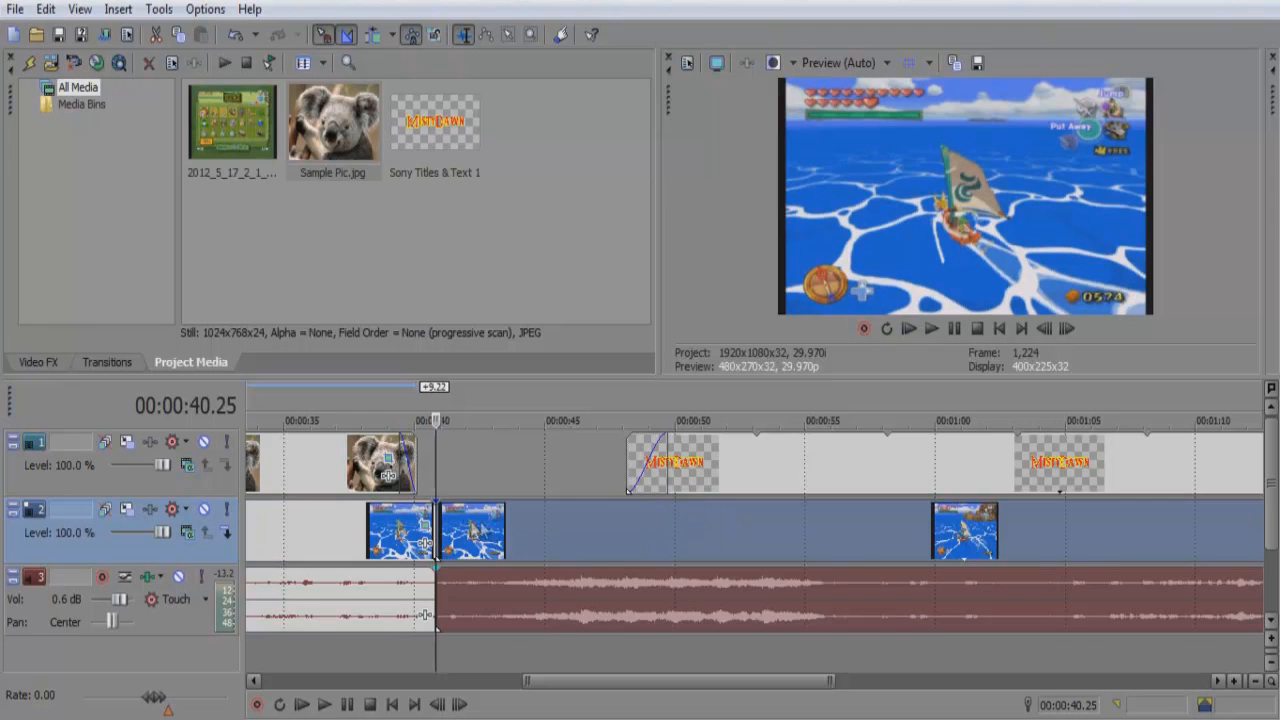
# Step: Split the remaining part of the clip and its audio at 00:00:41.20 and at 00:00:43.06
pyautogui.click(457, 525)
pyautogui.moveTo(457, 525); pyautogui.dragTo(475, 530)
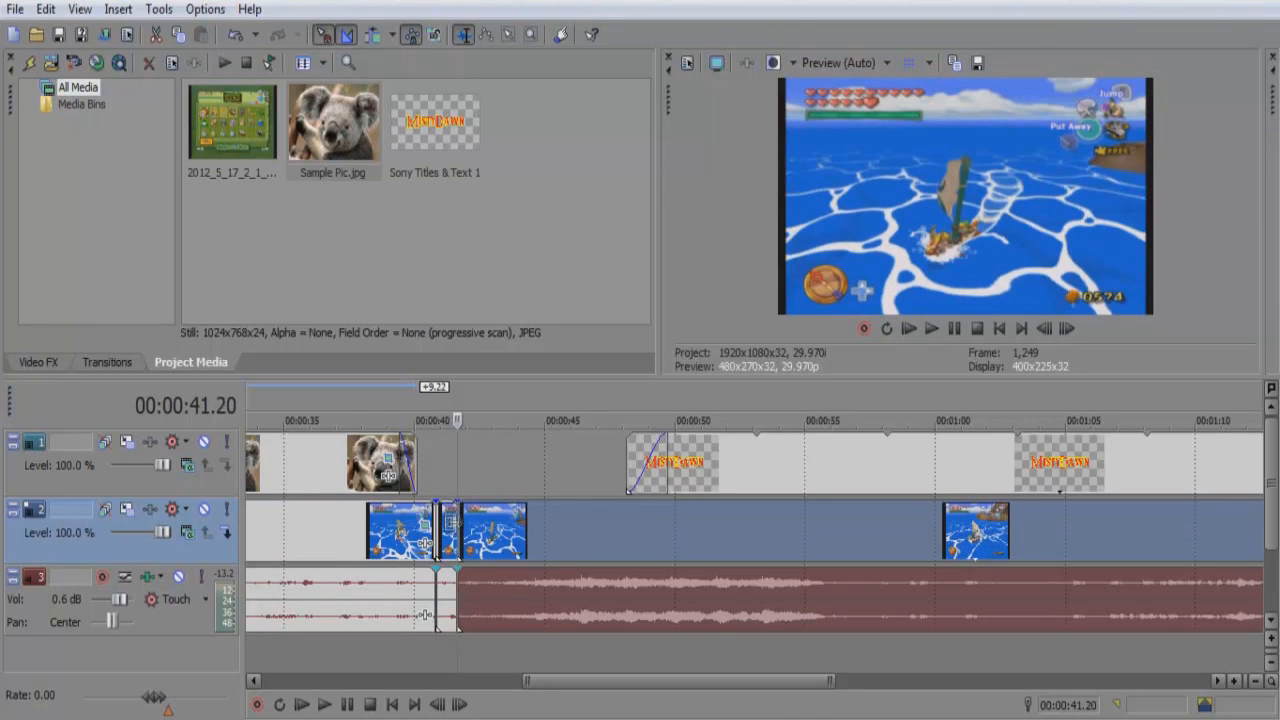
pyautogui.click(498, 533)
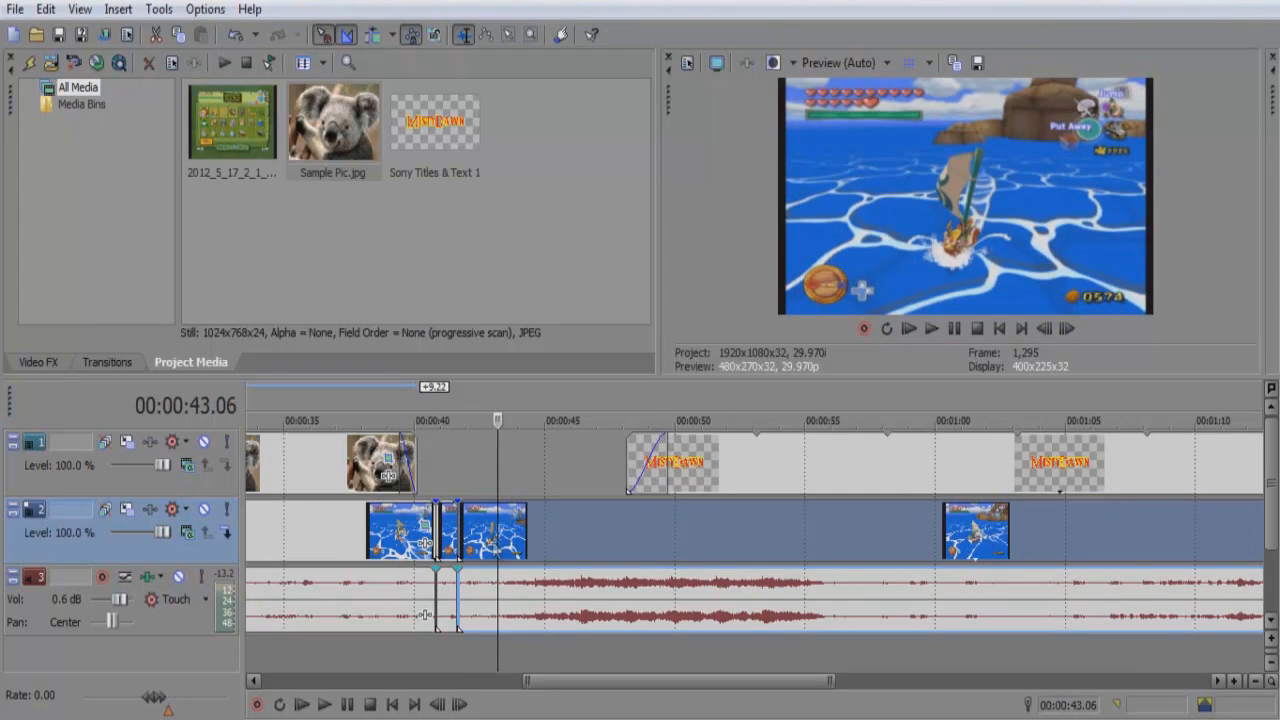
pyautogui.press('s')
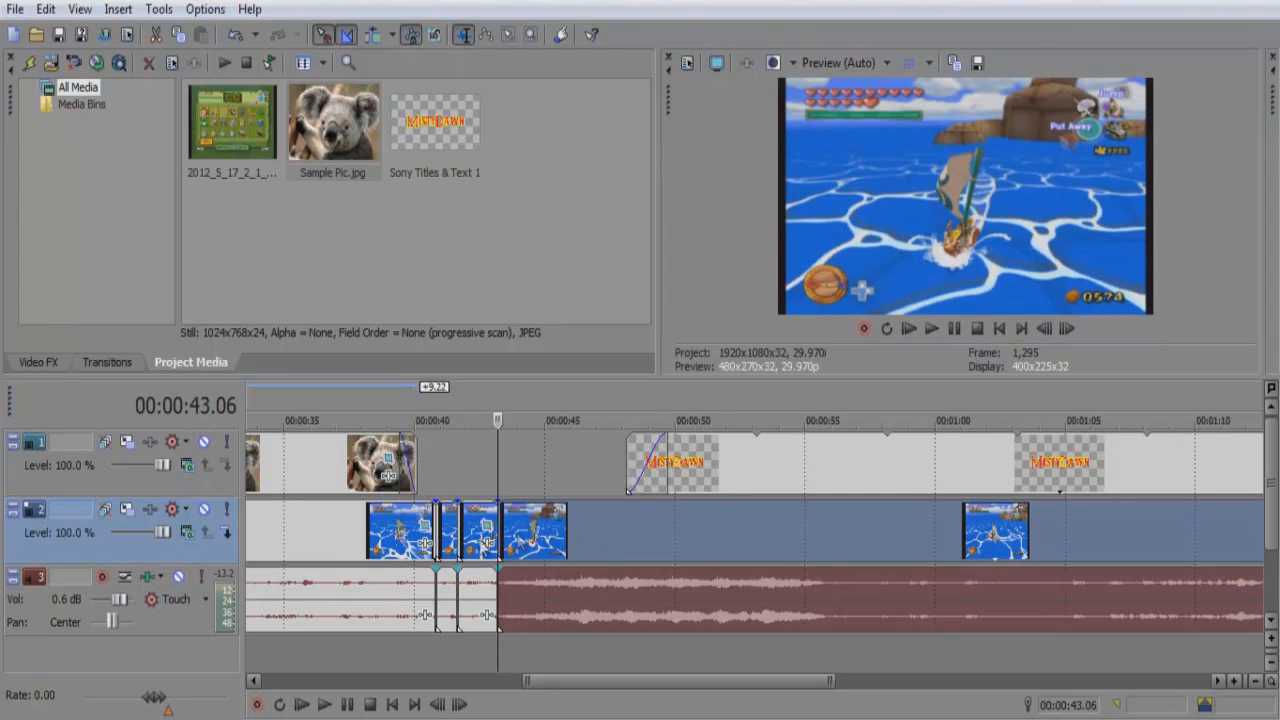
# Step: Check the video event properties of the short clip between 00:00:40.25 and 00:00:41.20 on track 2
pyautogui.click(455, 527)
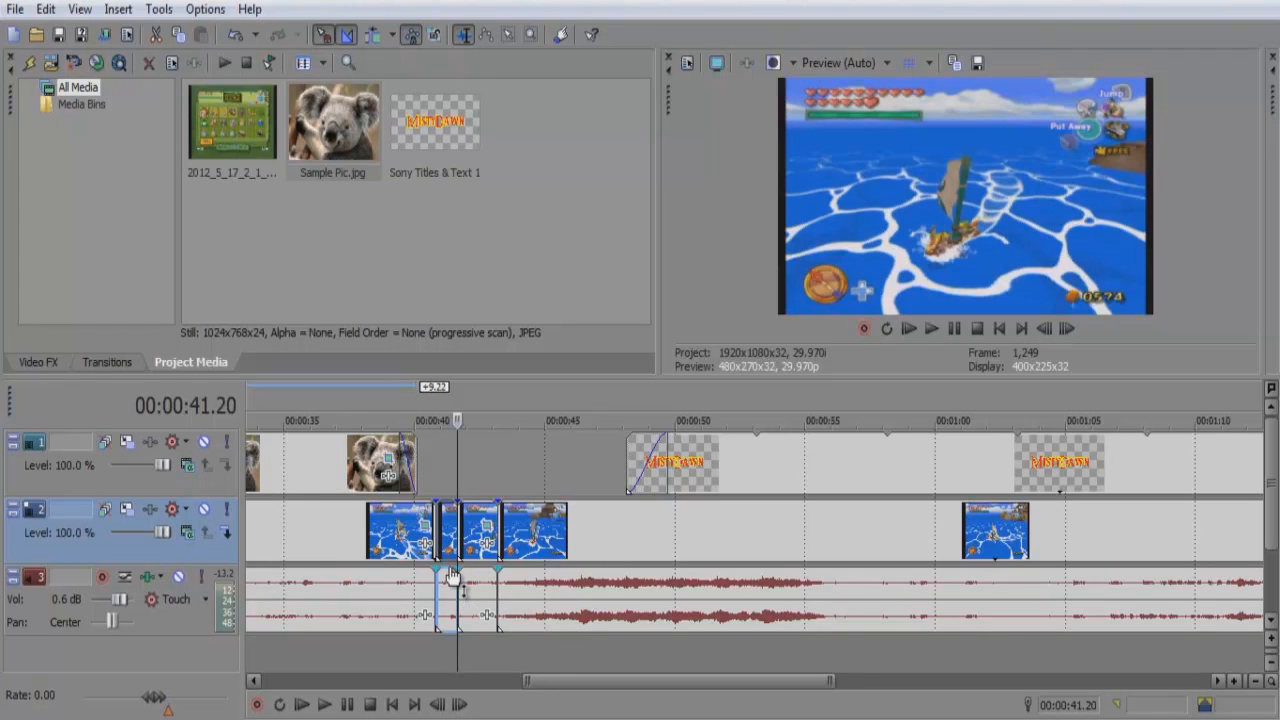
pyautogui.scroll(3, 453, 577)
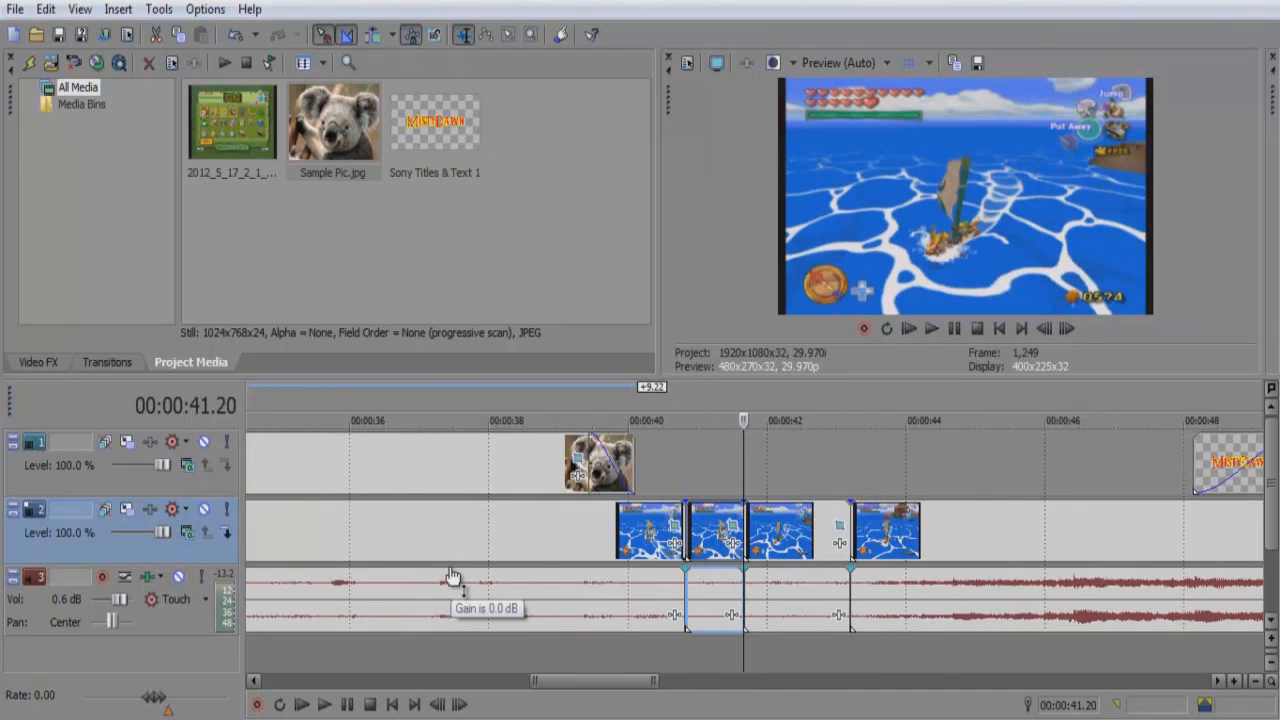
pyautogui.scroll(3, 453, 577)
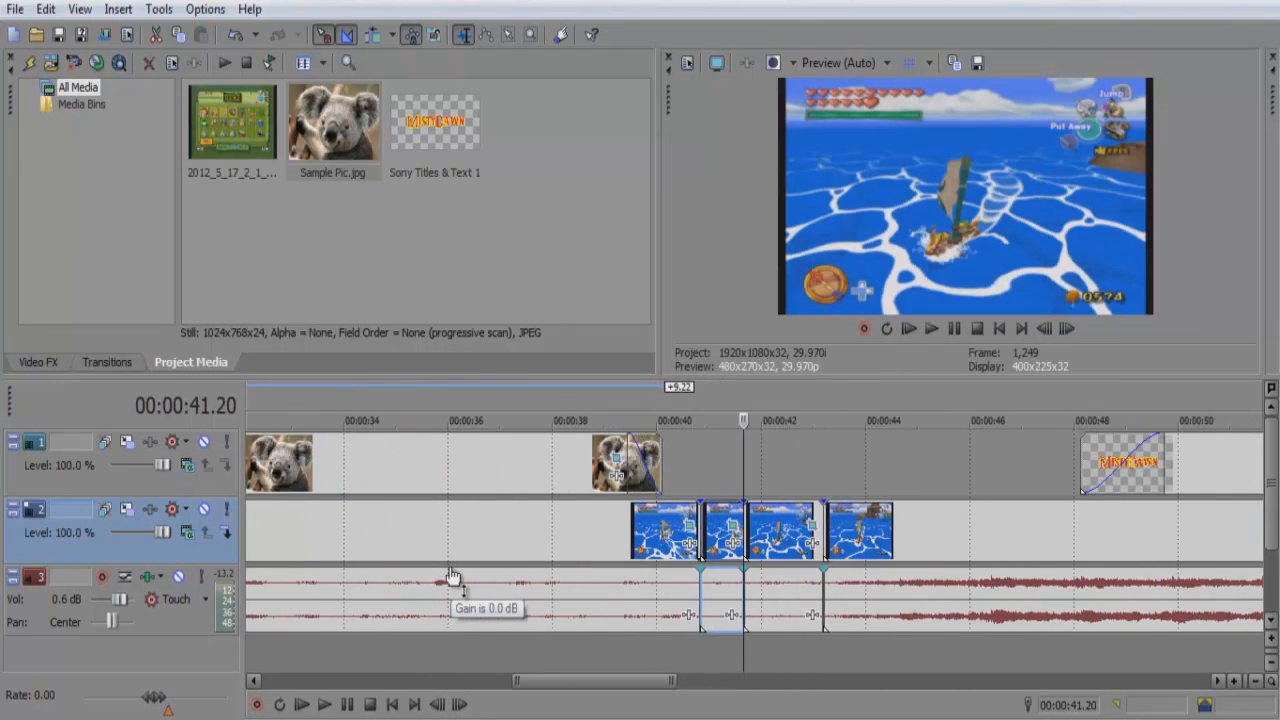
pyautogui.scroll(1, 598, 556)
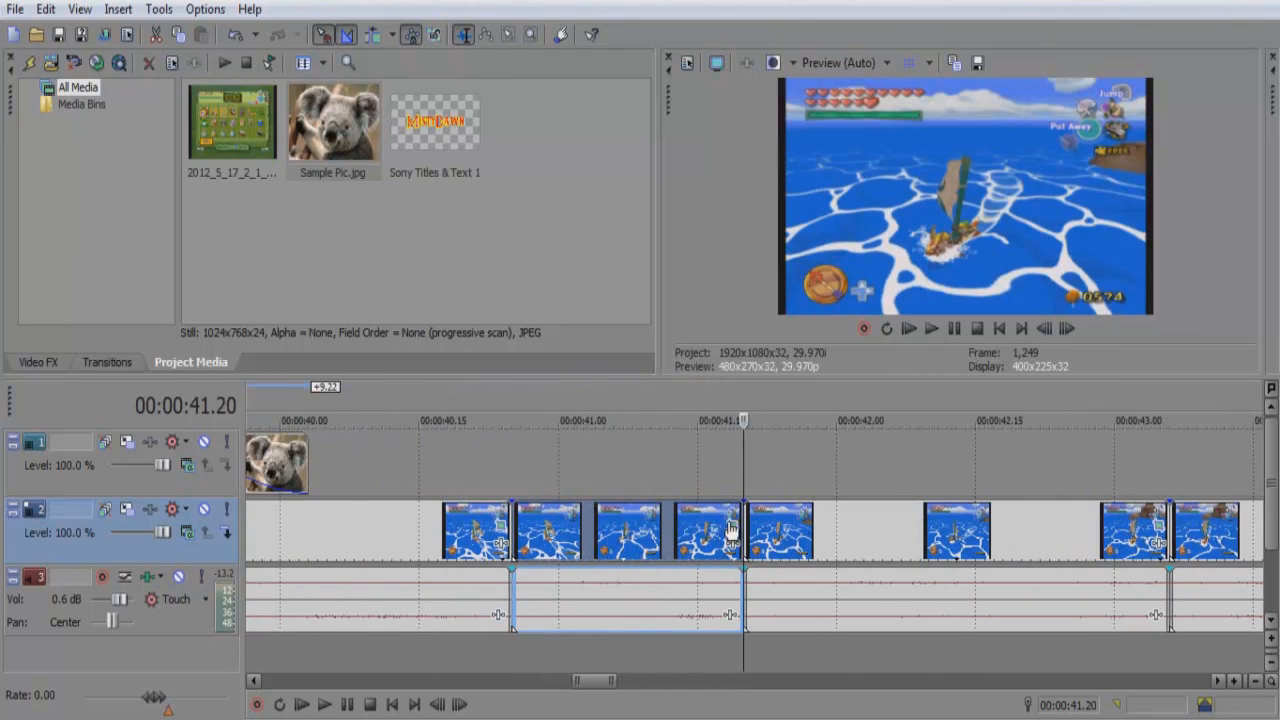
pyautogui.click(678, 527)
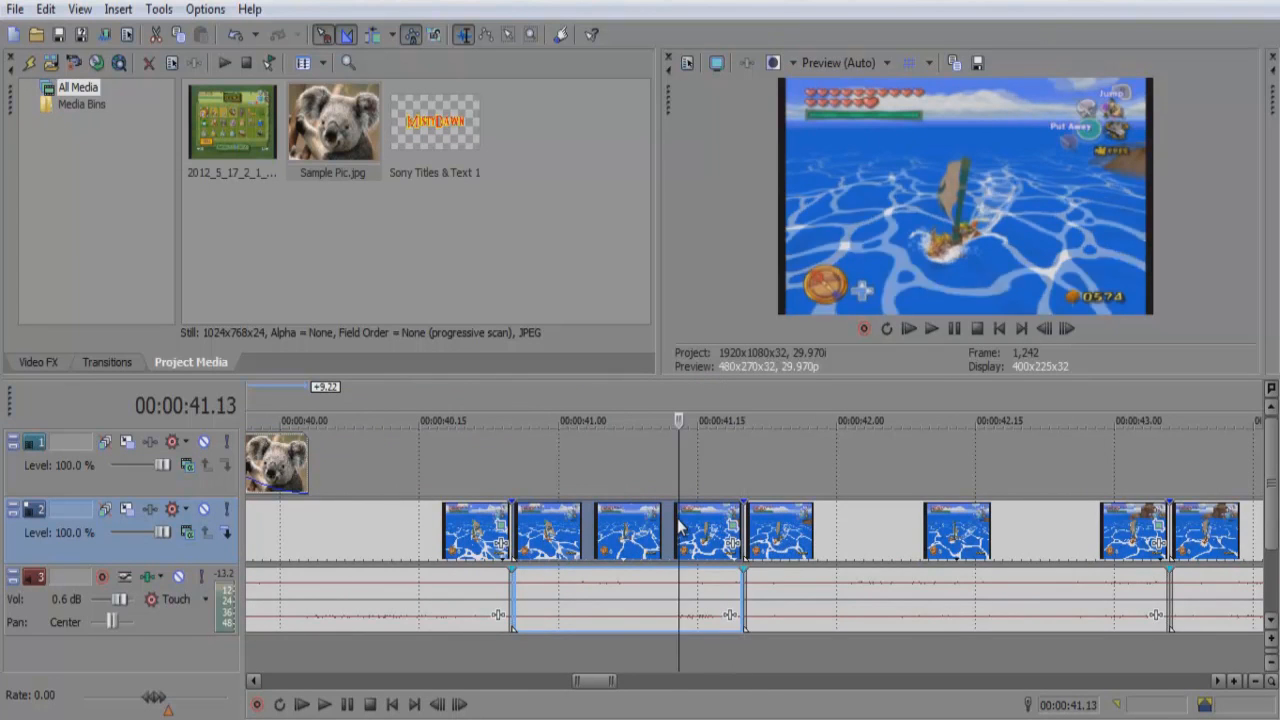
pyautogui.rightClick(679, 527)
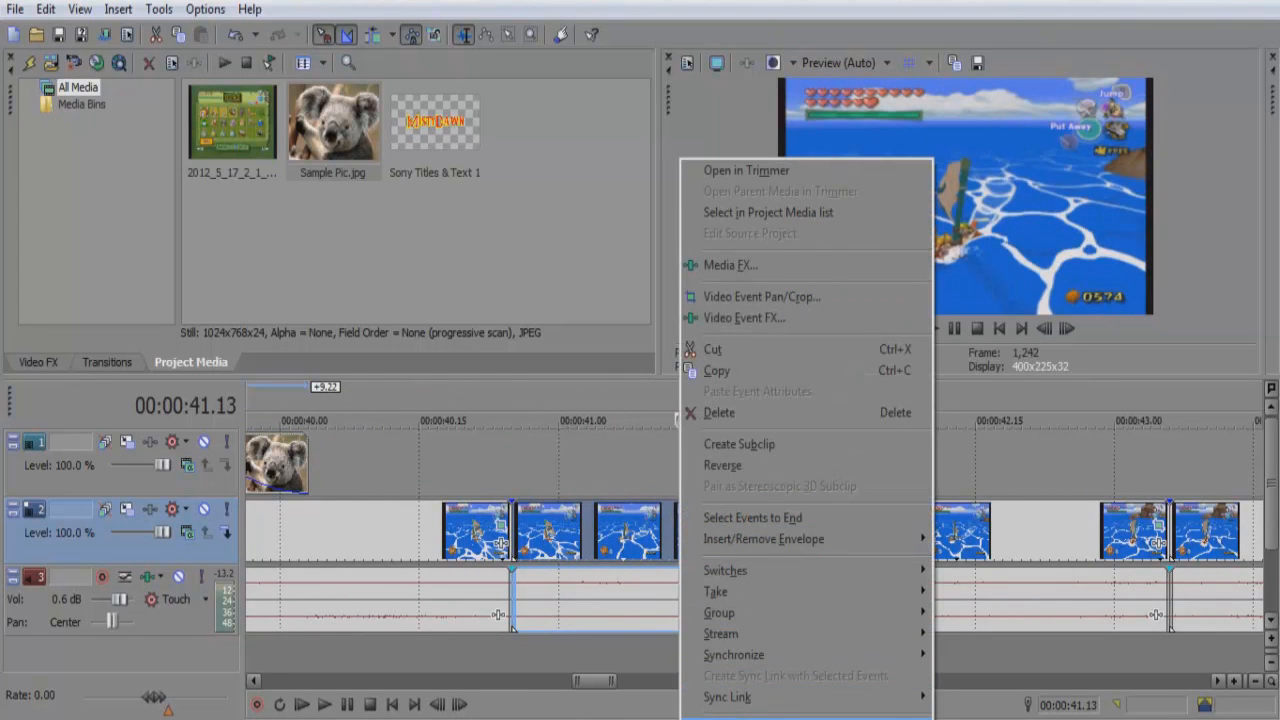
pyautogui.click(740, 716)
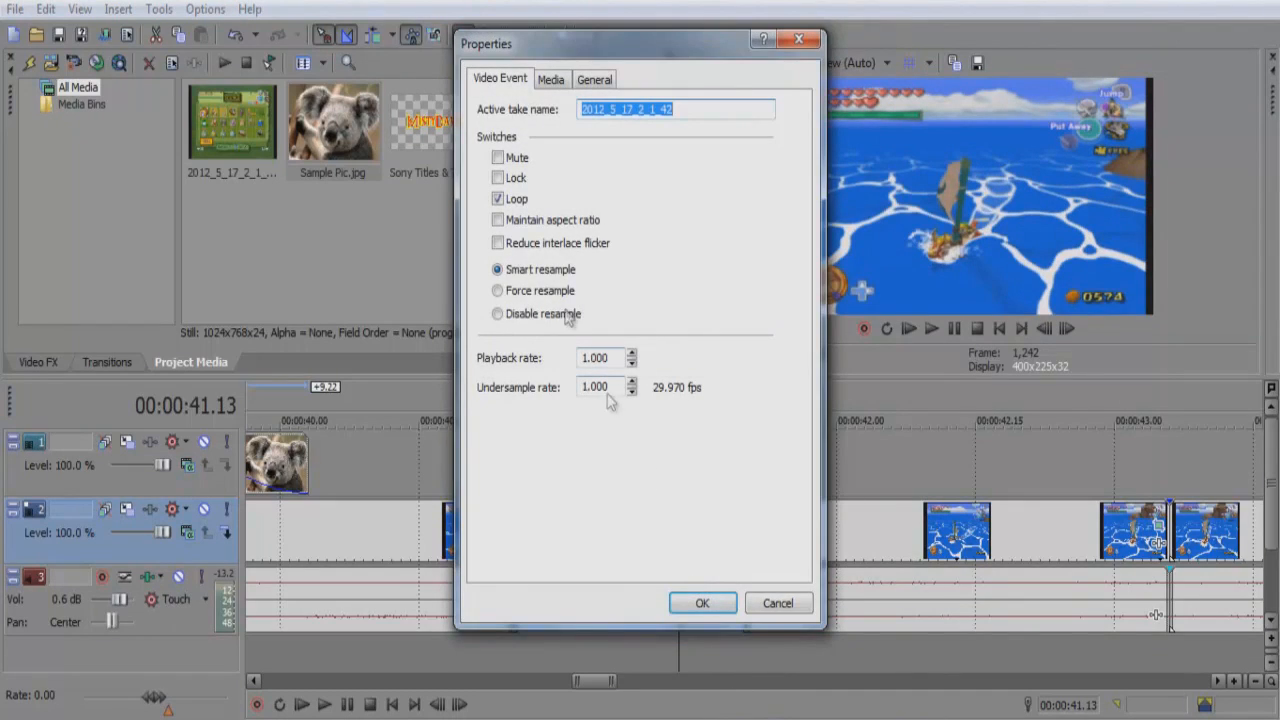
pyautogui.click(766, 606)
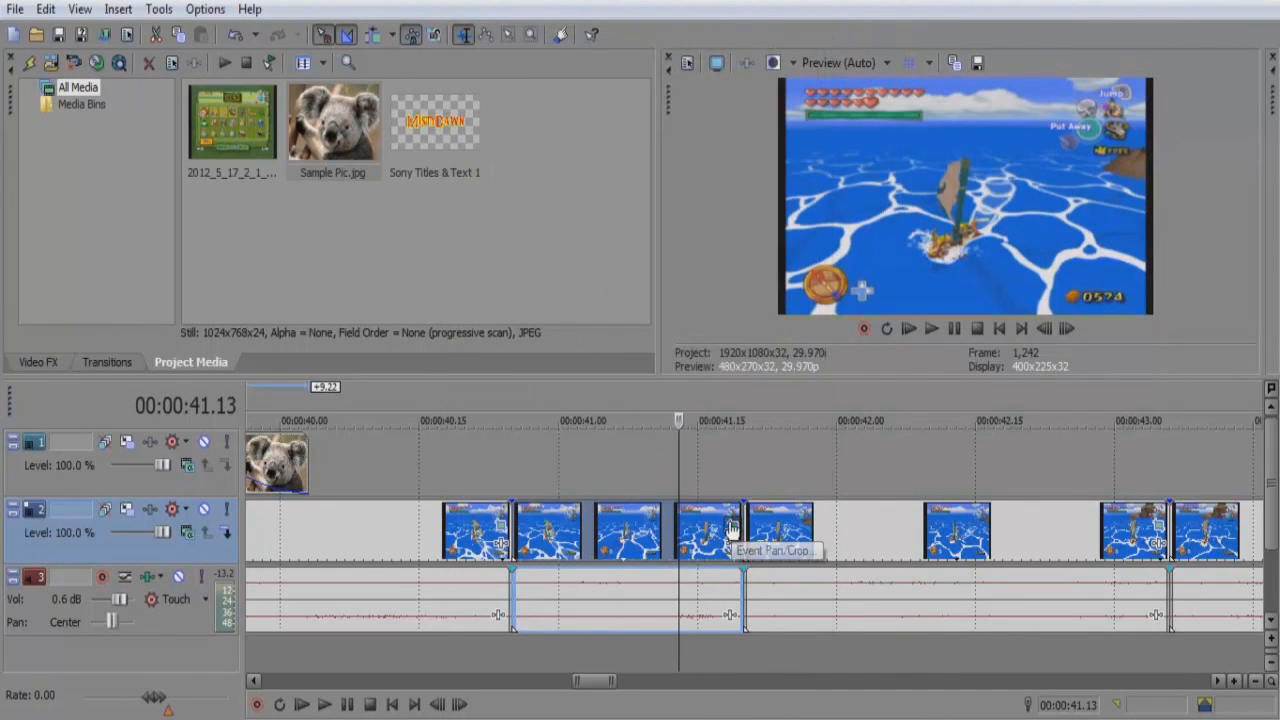
# Step: Add a pan/crop keyframe at 00:00:00.25 in the short clip, shrinking the frame to 198.9 by 174.3 around the boat
pyautogui.click(732, 530)
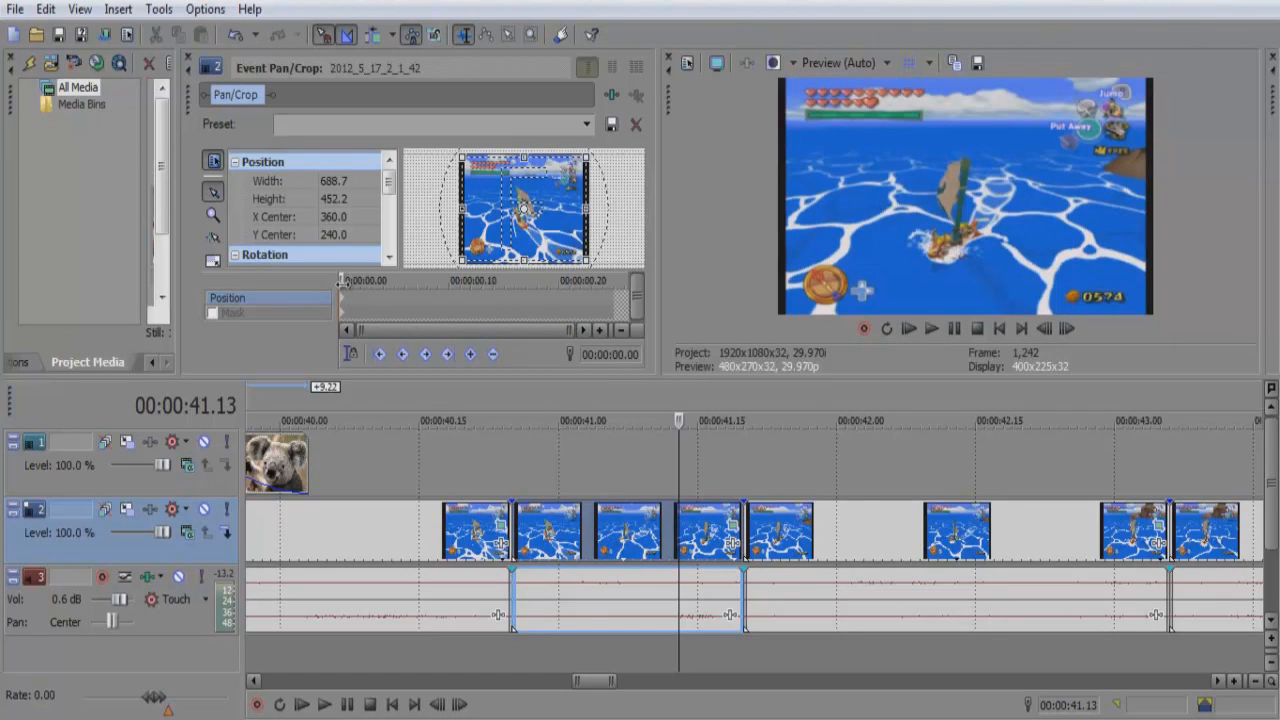
pyautogui.click(363, 285)
pyautogui.moveTo(363, 285); pyautogui.dragTo(614, 285)
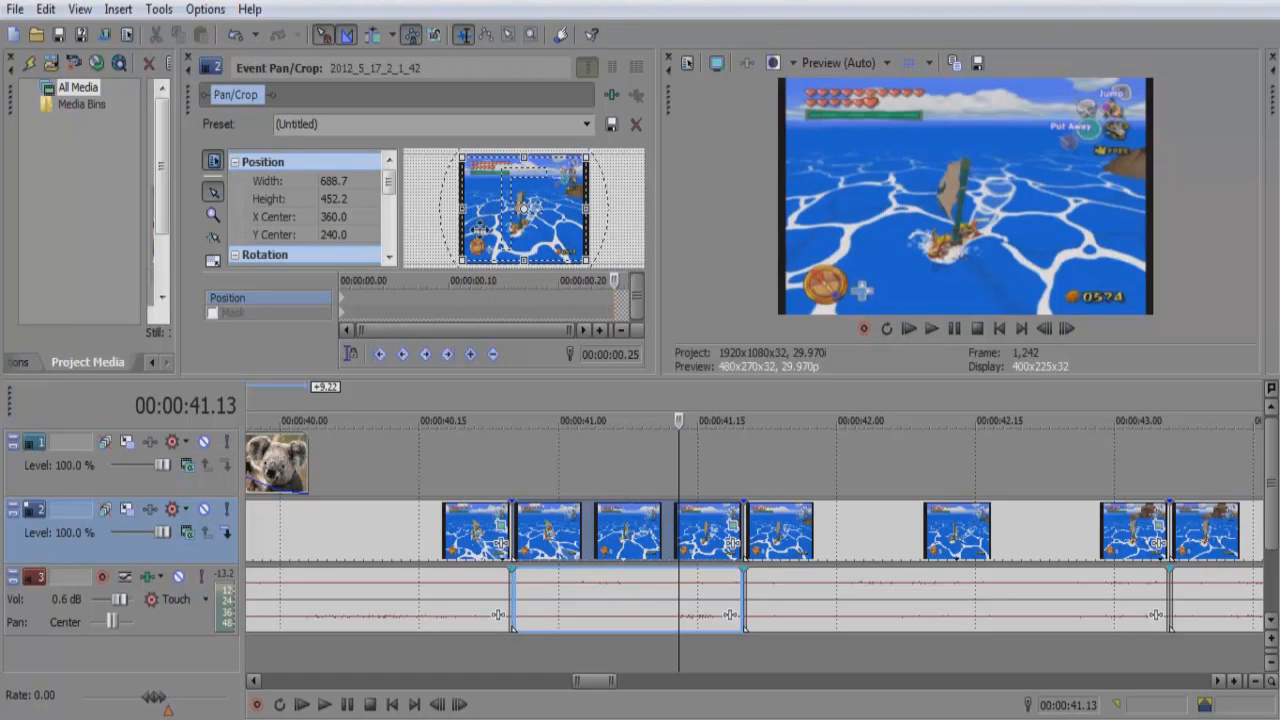
pyautogui.moveTo(462, 258); pyautogui.dragTo(508, 227)
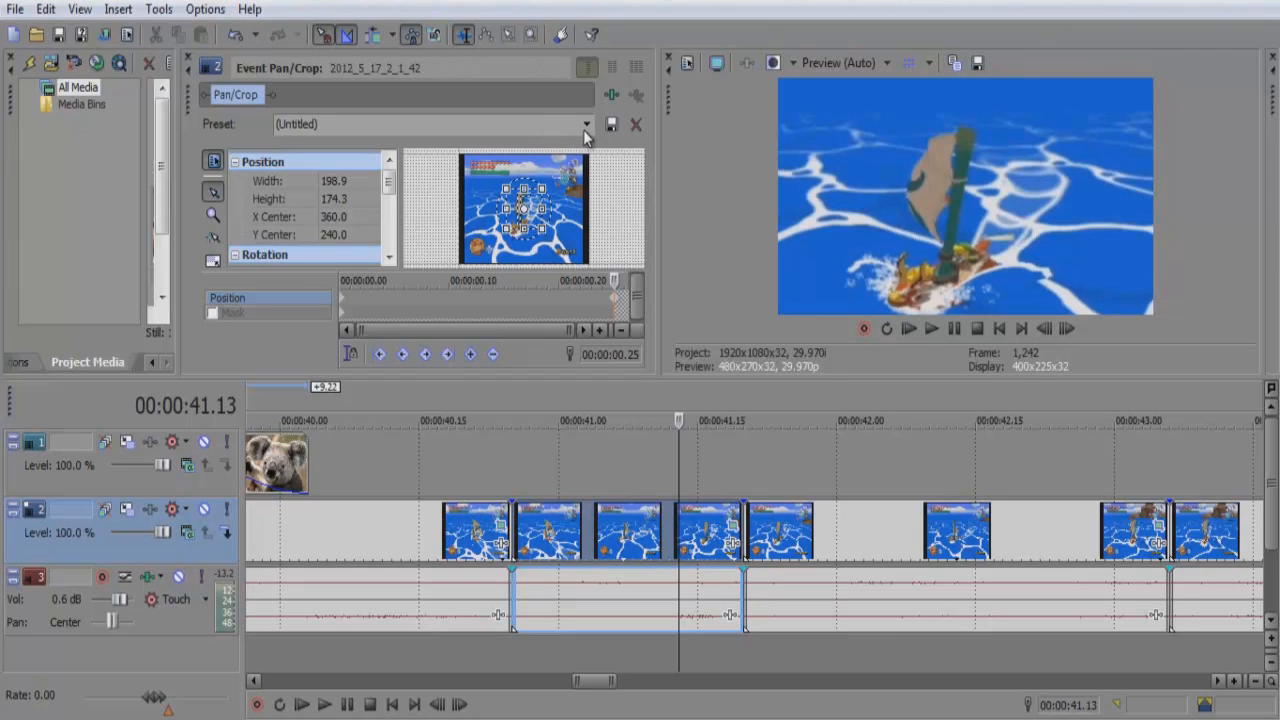
# Step: Save the zoomed pan/crop setting as a preset named "zelda boat" and close the pan/crop settings
pyautogui.click(545, 126)
pyautogui.click(611, 124)
pyautogui.click(188, 63)
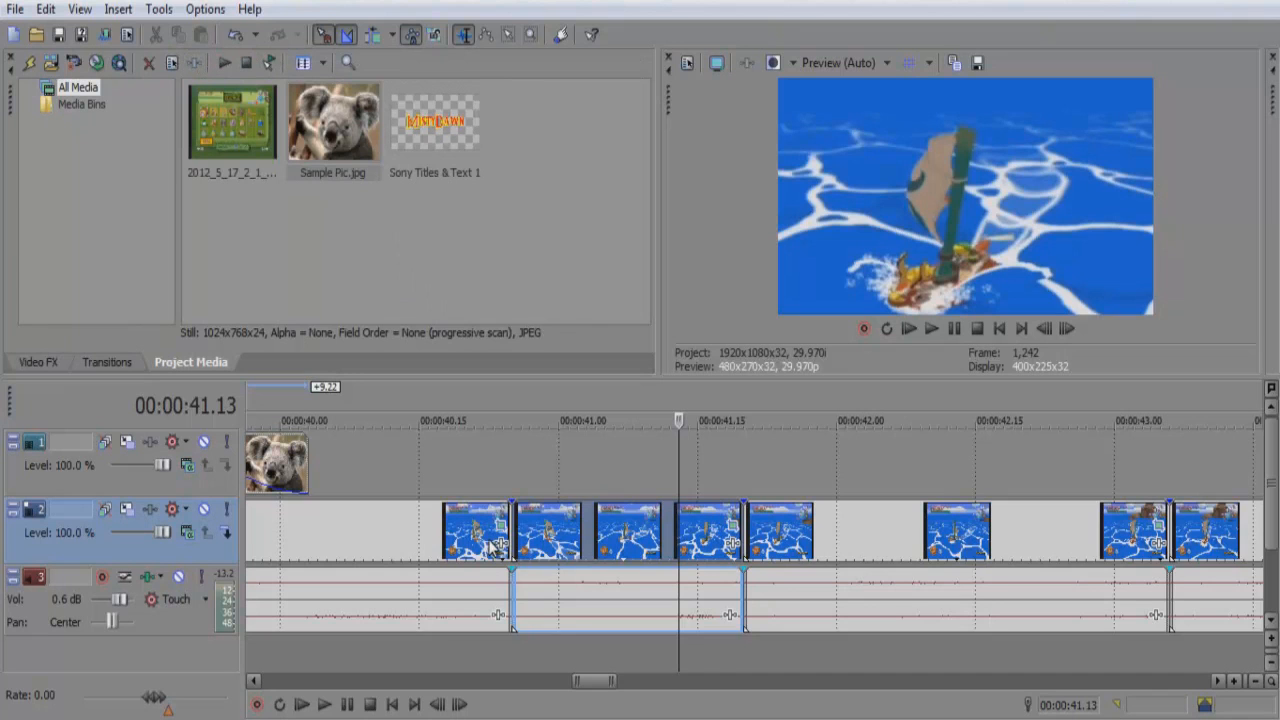
# Step: Play back the animated zoom on the short clip from just before its start
pyautogui.click(503, 585)
pyautogui.click(325, 704)
pyautogui.click(347, 704)
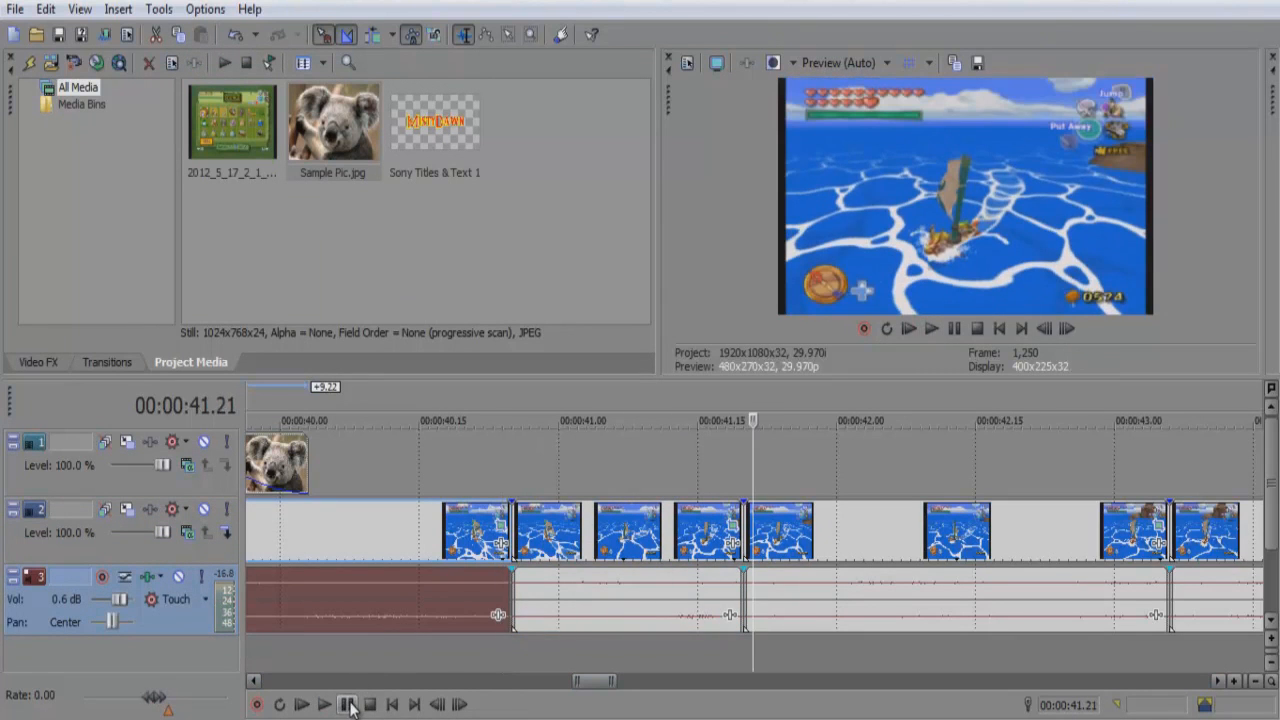
pyautogui.click(475, 591)
pyautogui.click(325, 704)
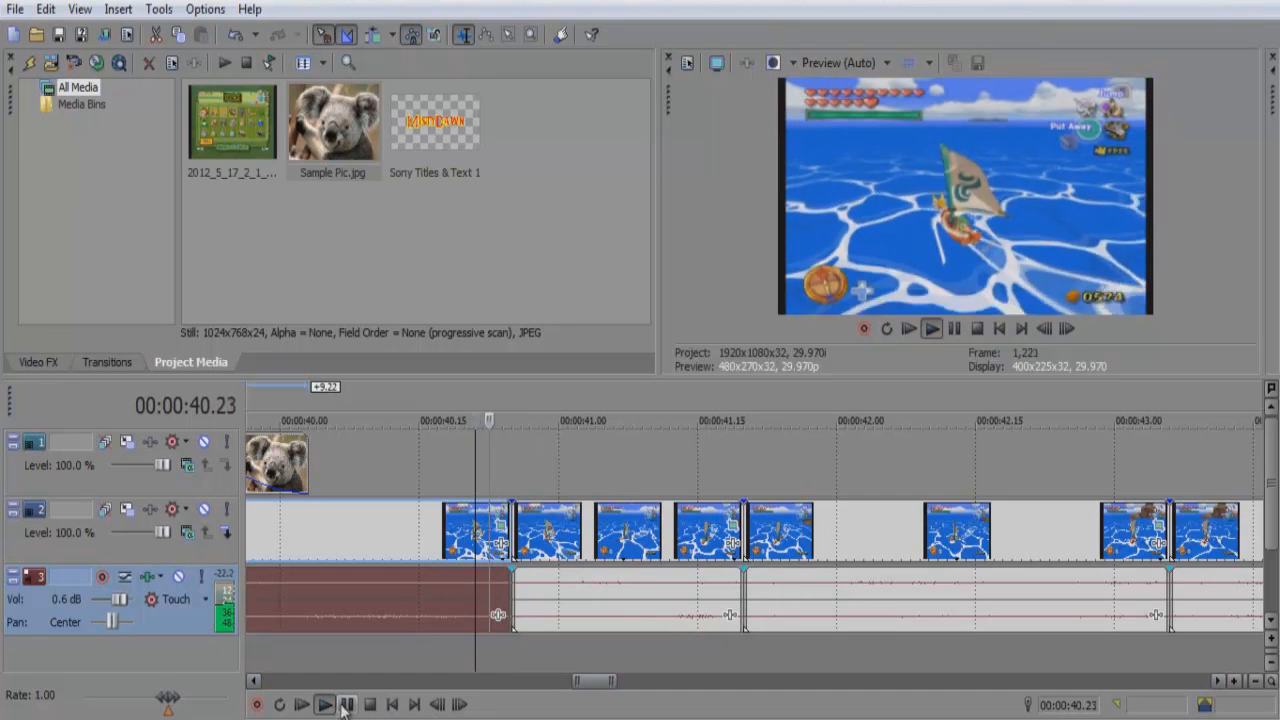
pyautogui.click(347, 704)
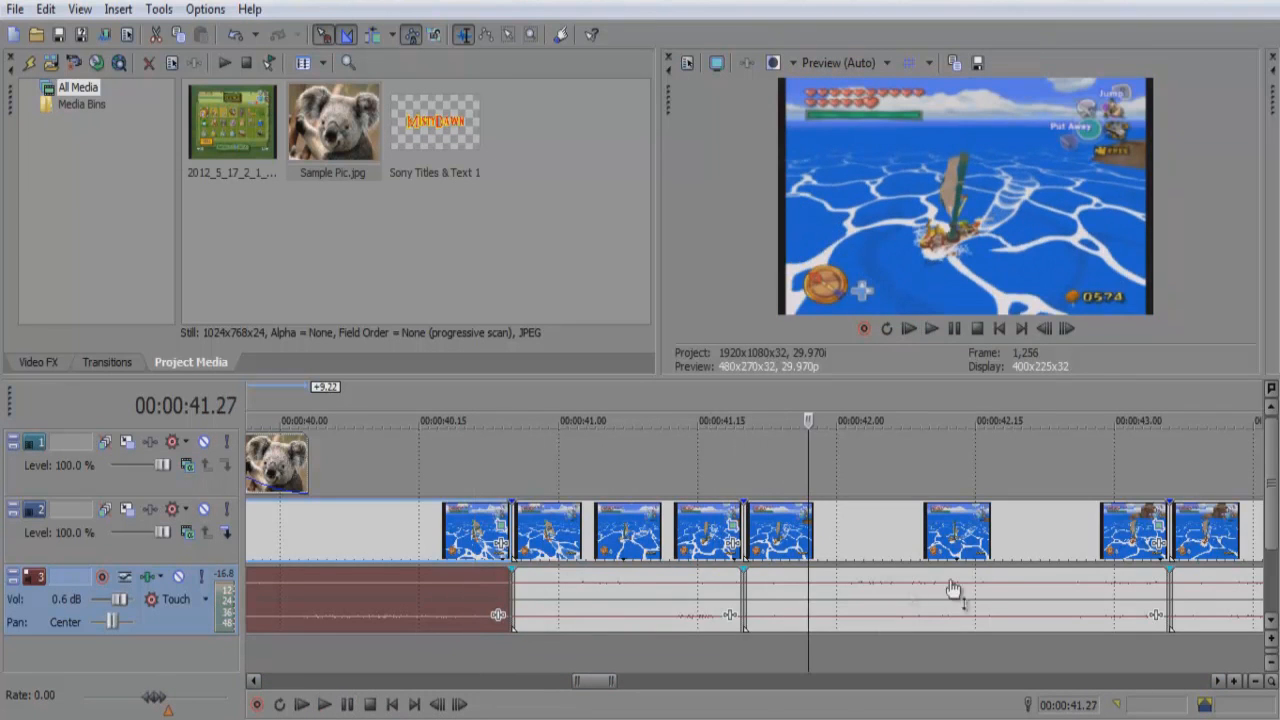
# Step: Apply the "zelda boat" pan/crop preset to the clip between 00:00:41.20 and 00:00:43.06 on track 2
pyautogui.click(950, 540)
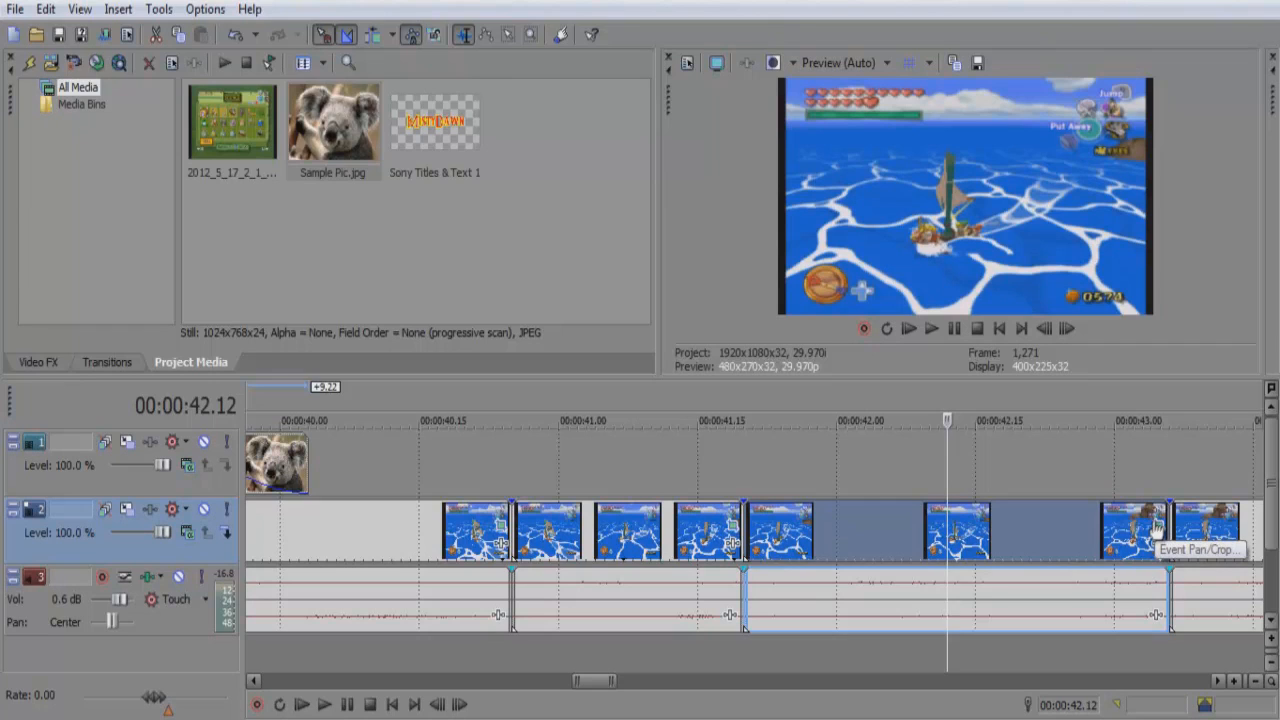
pyautogui.click(1157, 527)
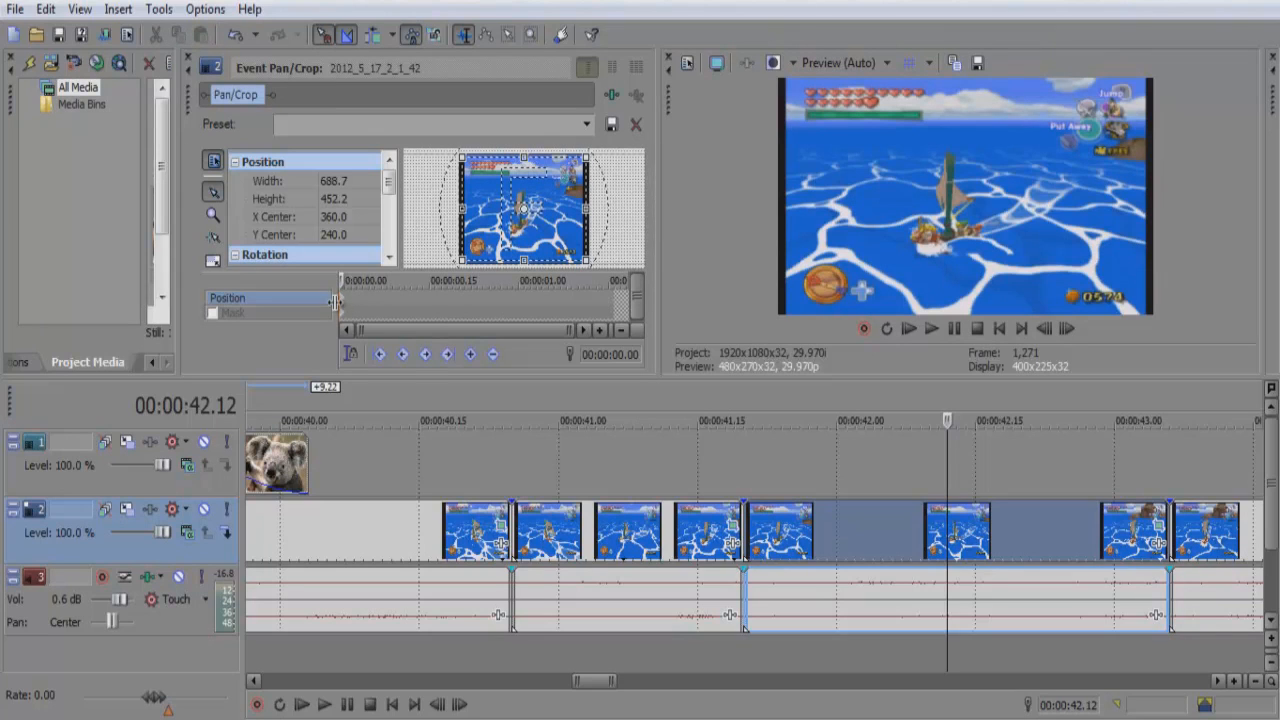
pyautogui.click(588, 127)
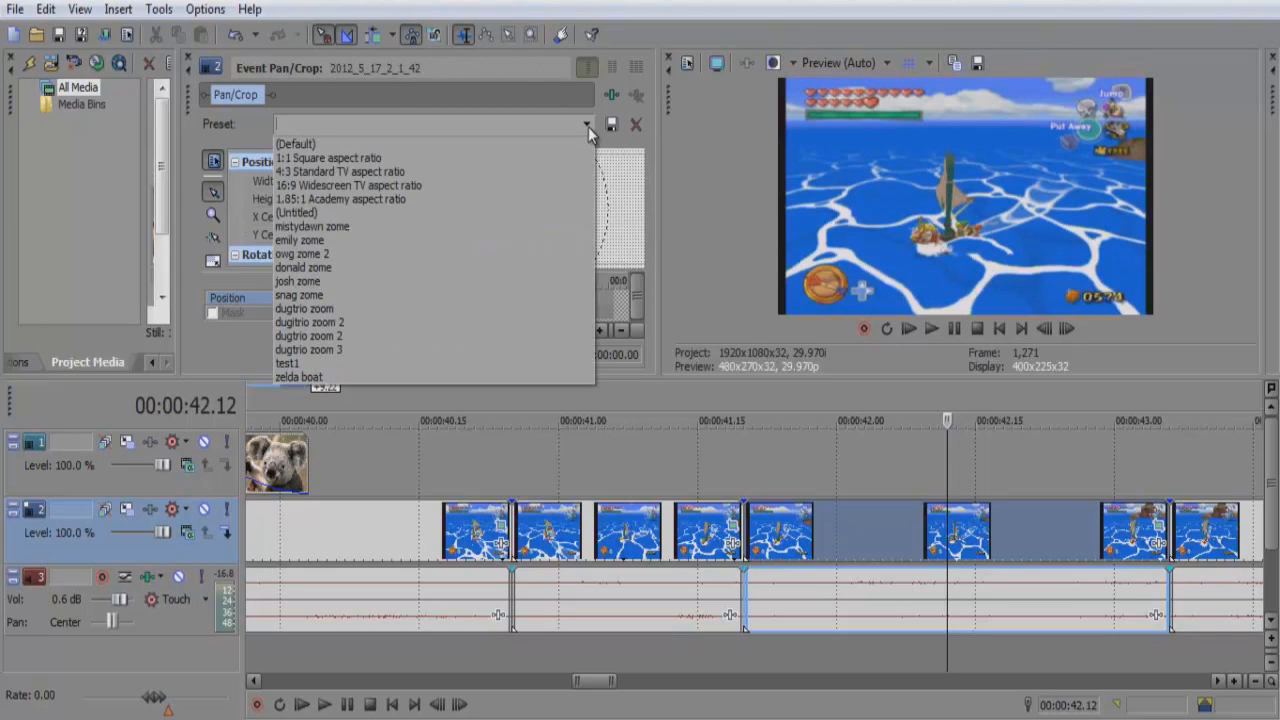
pyautogui.click(297, 373)
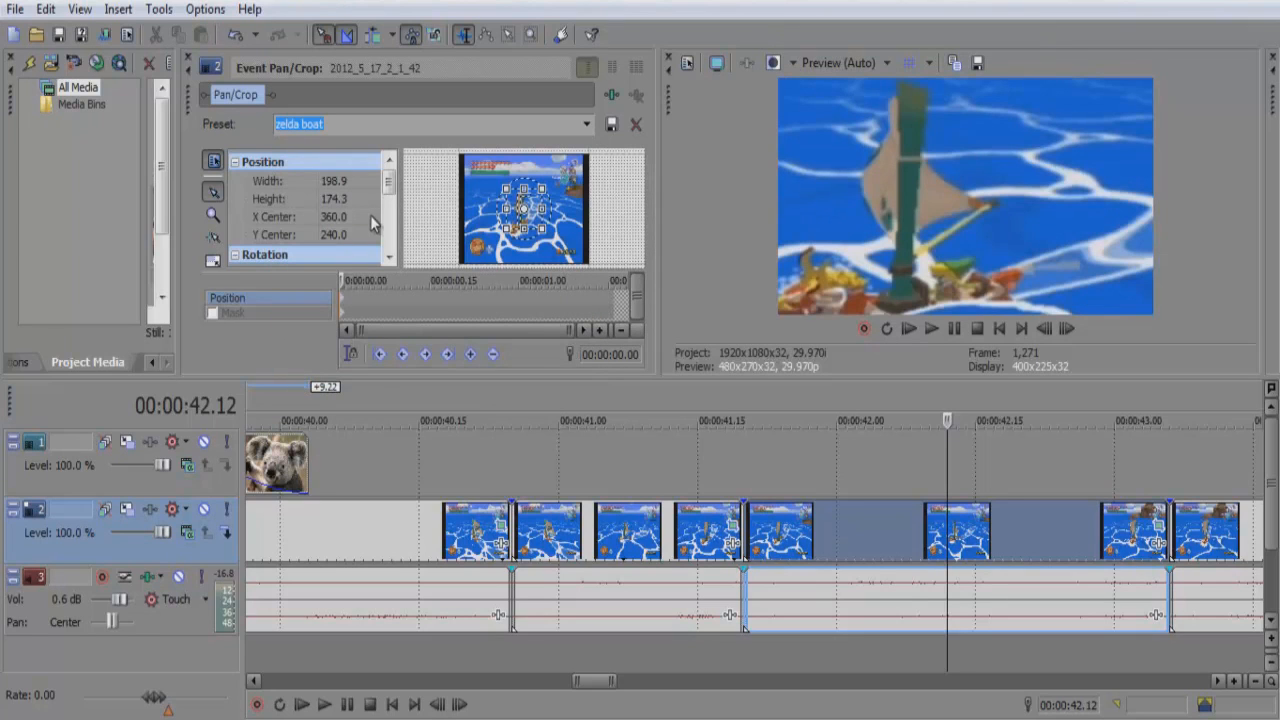
pyautogui.click(187, 58)
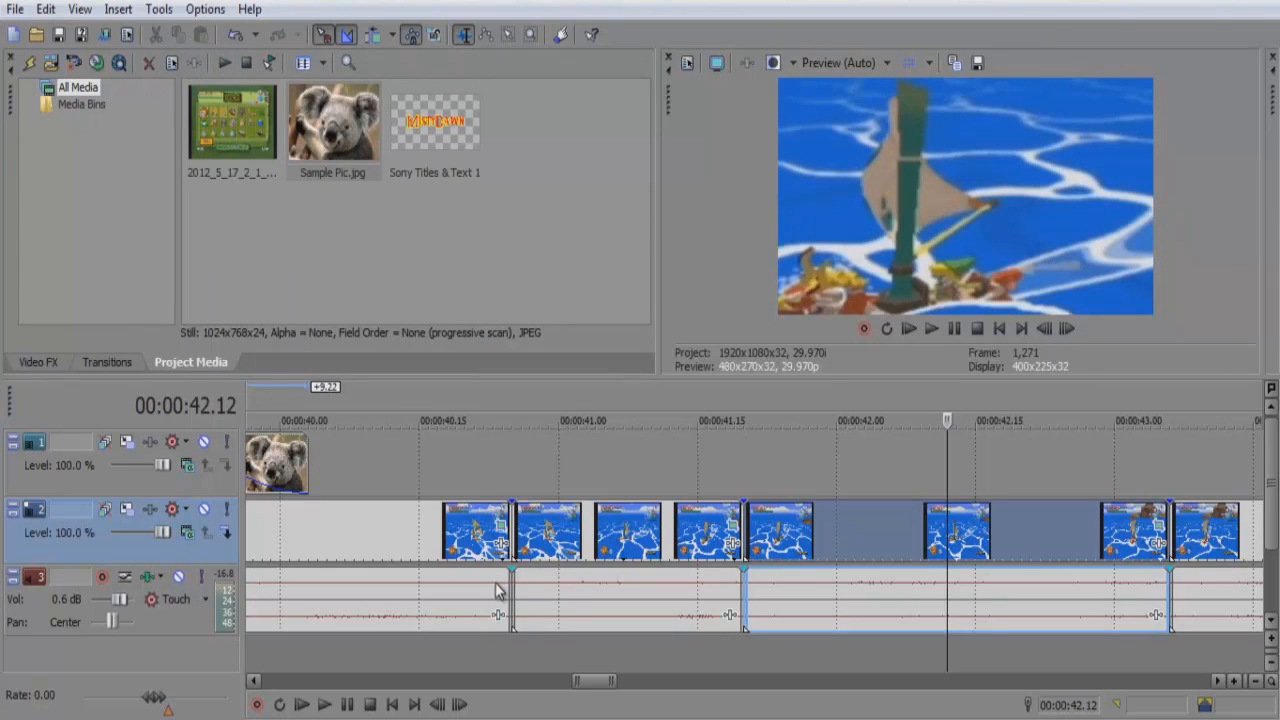
# Step: Play back both zoomed clips through to the unzoomed clip that follows them
pyautogui.click(459, 576)
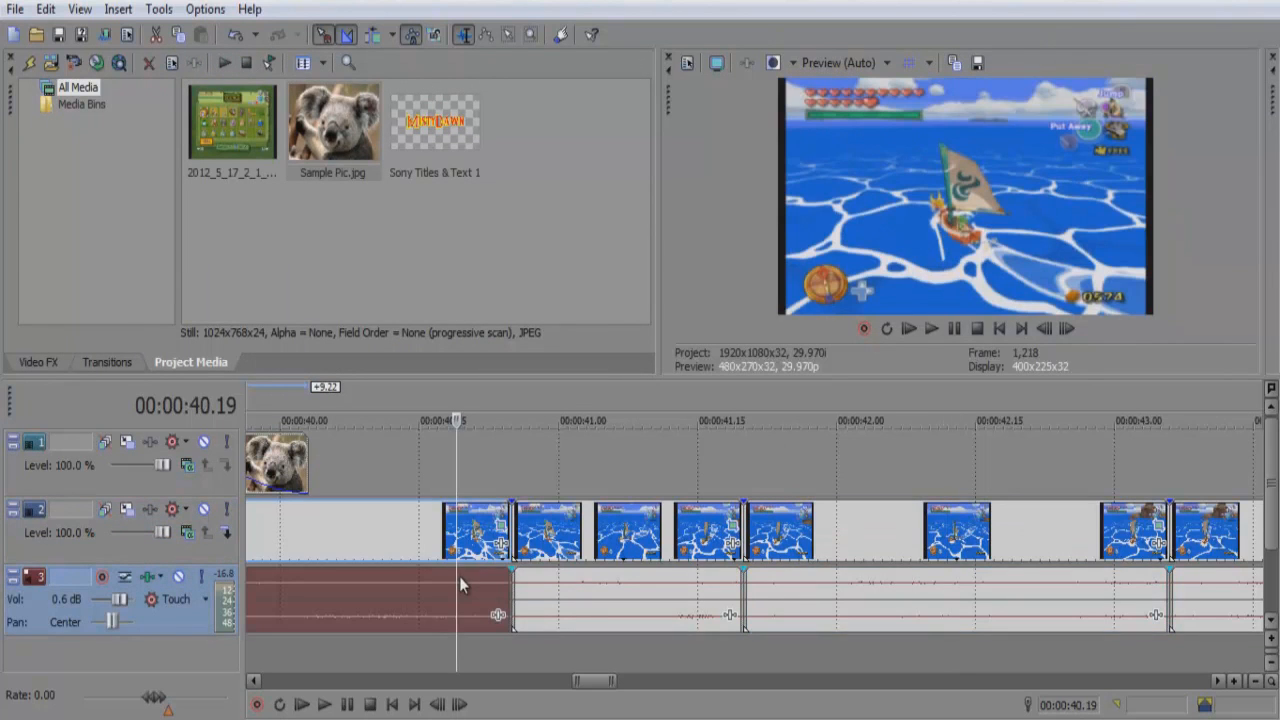
pyautogui.click(326, 705)
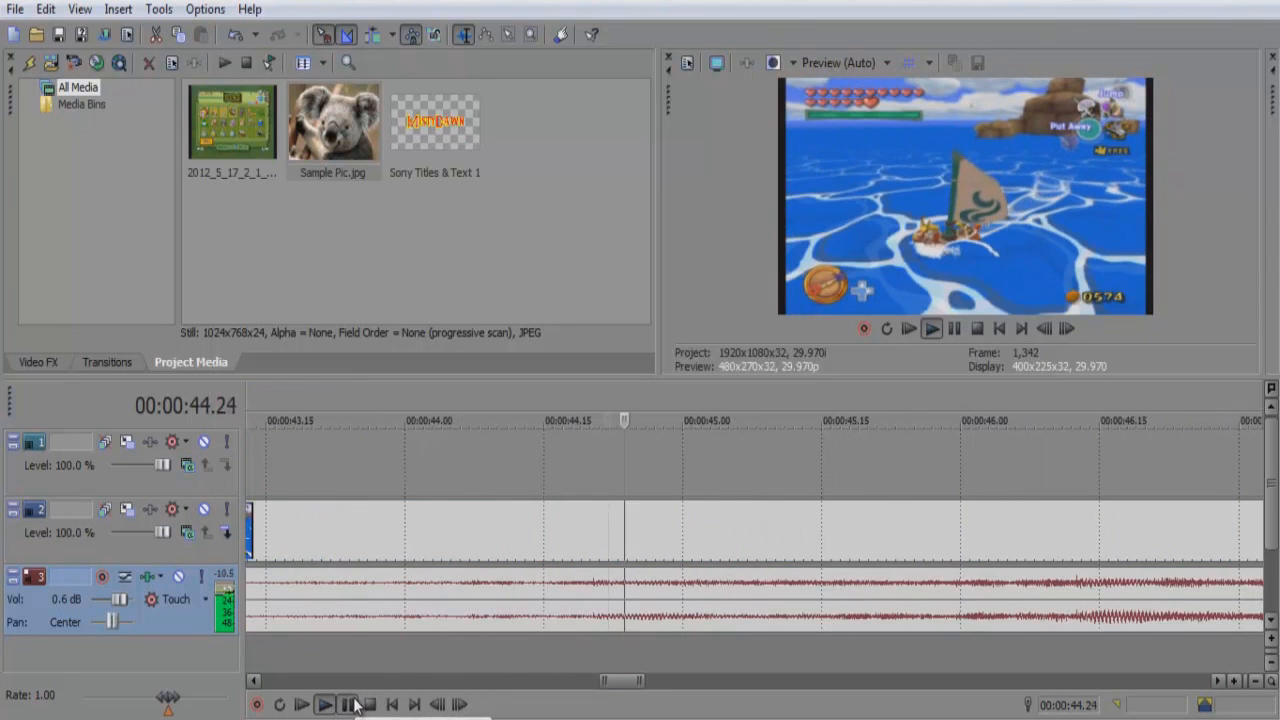
pyautogui.click(369, 705)
pyautogui.scroll(-4, 374, 650)
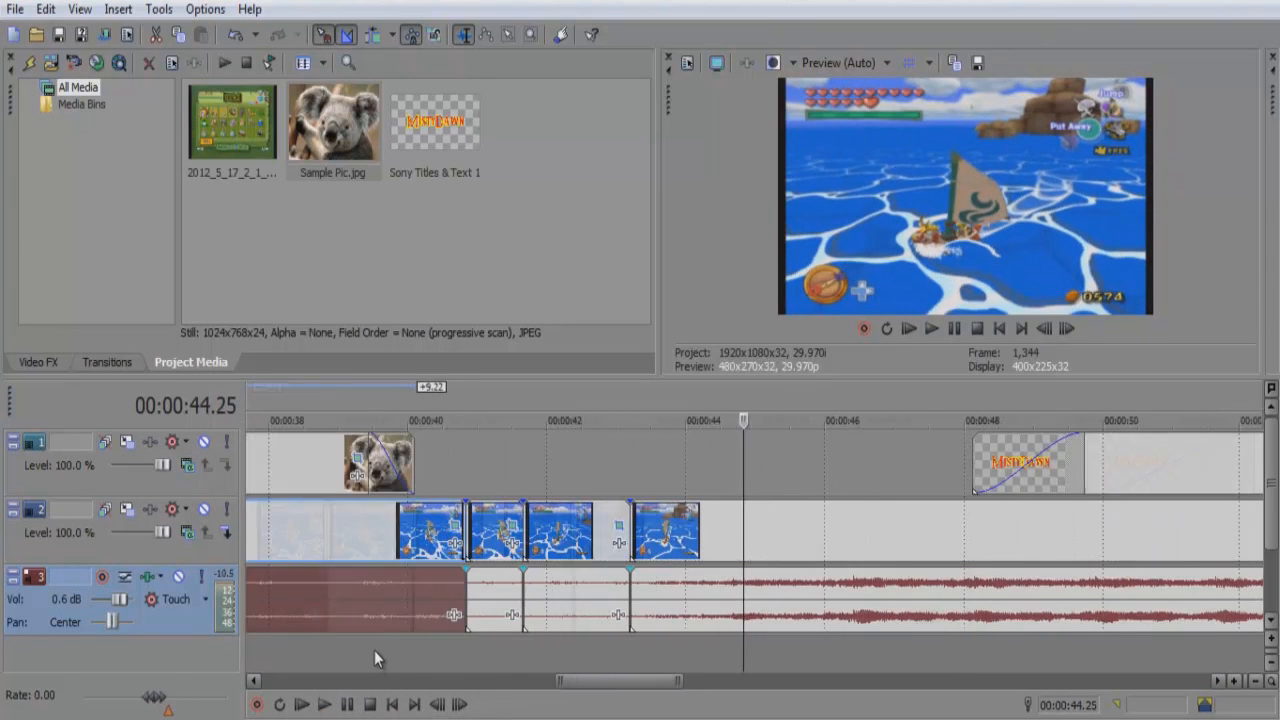
pyautogui.click(446, 586)
pyautogui.click(325, 704)
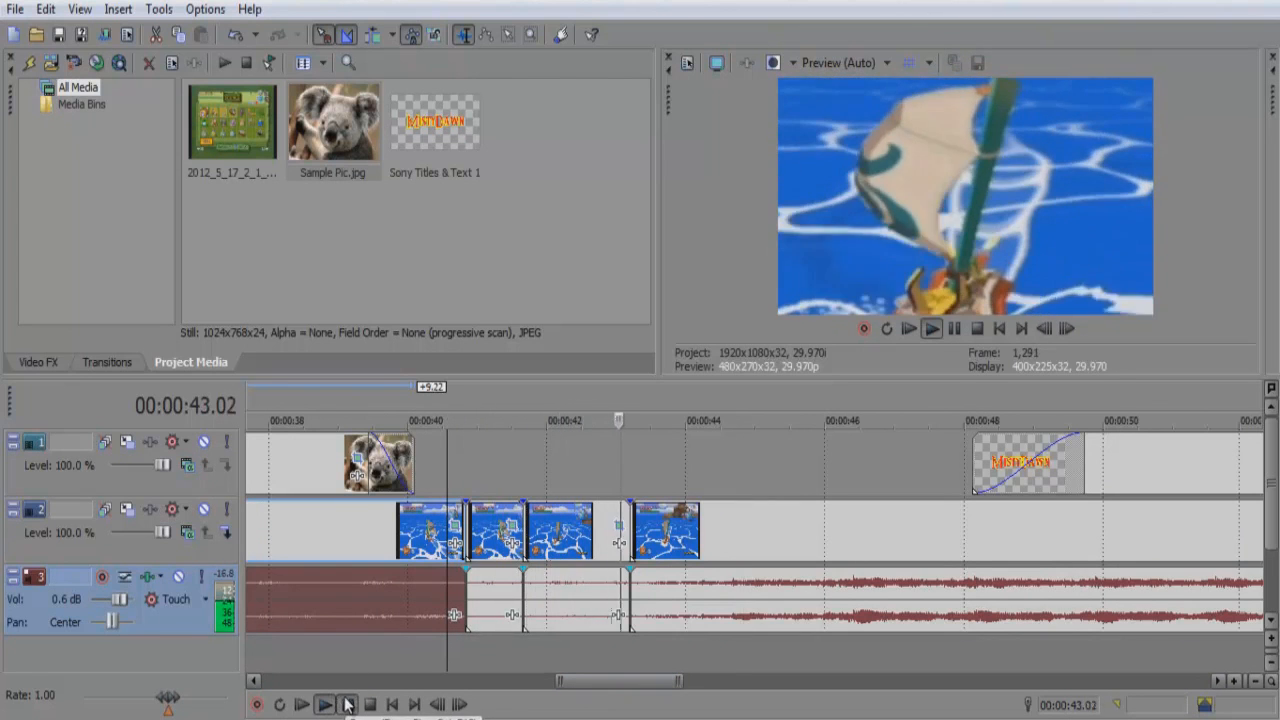
pyautogui.click(346, 705)
pyautogui.click(325, 704)
pyautogui.click(346, 705)
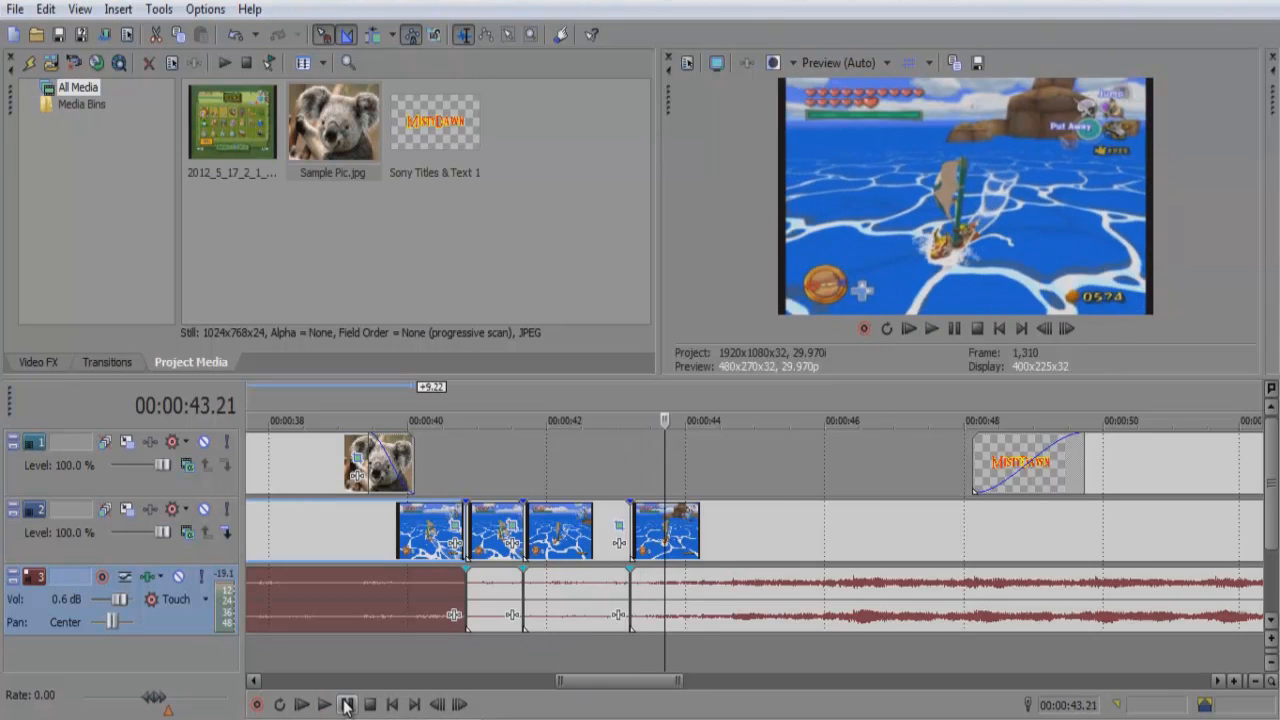
# Step: Split the first clip on track 2 and its audio at 00:00:03.22 and at 00:00:08.14
pyautogui.press('Down')
pyautogui.press('Down')
pyautogui.press('Down')
pyautogui.press('Down')
pyautogui.press('Down')
pyautogui.press('Down')
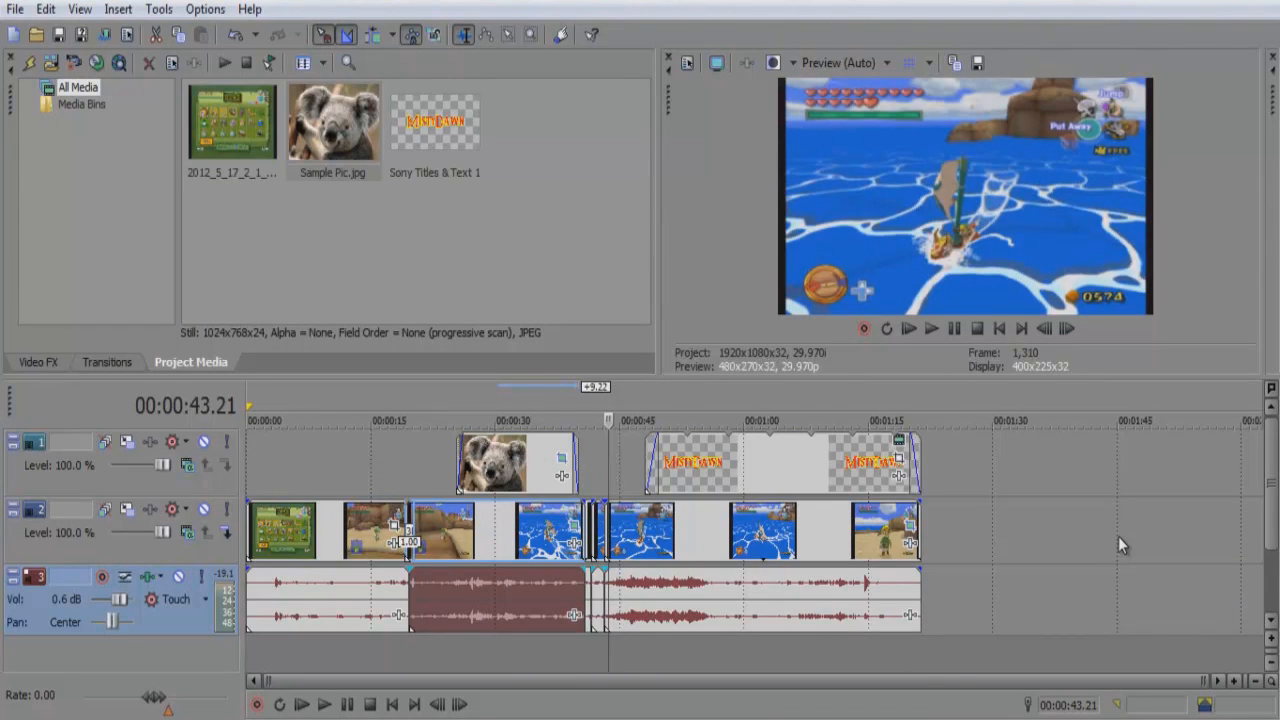
pyautogui.click(278, 528)
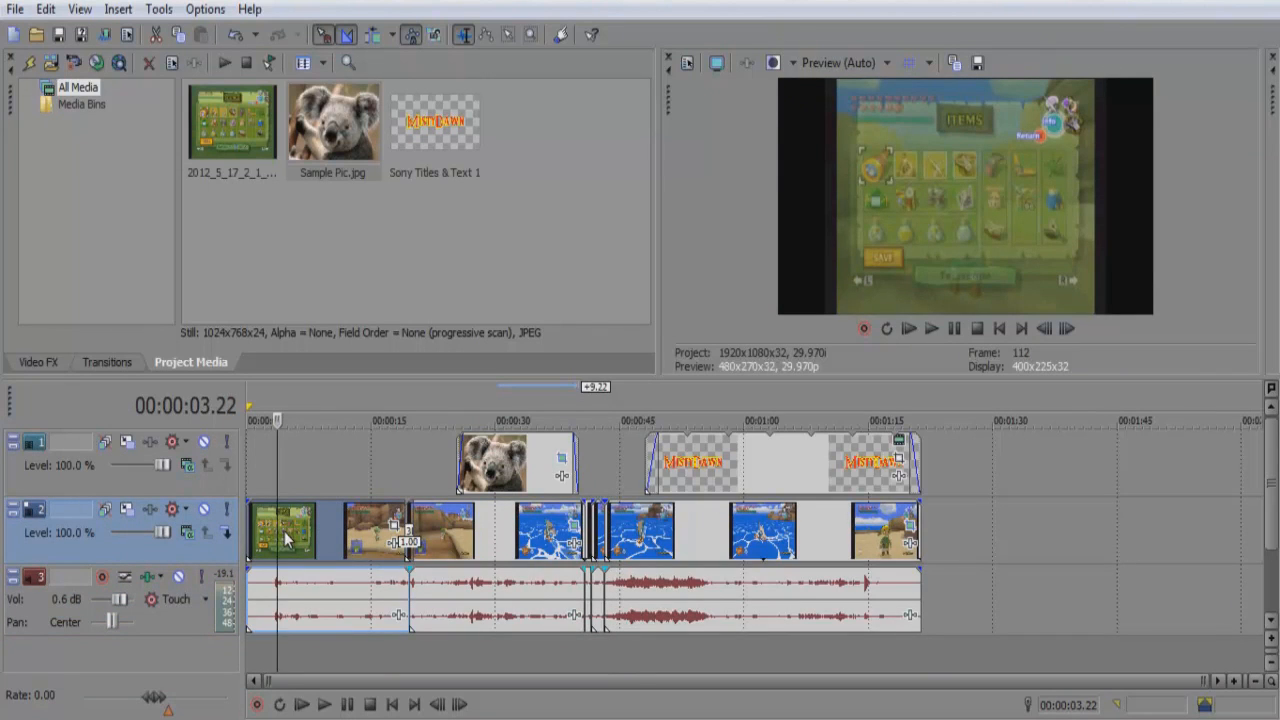
pyautogui.press('s')
pyautogui.click(317, 531)
pyautogui.press('s')
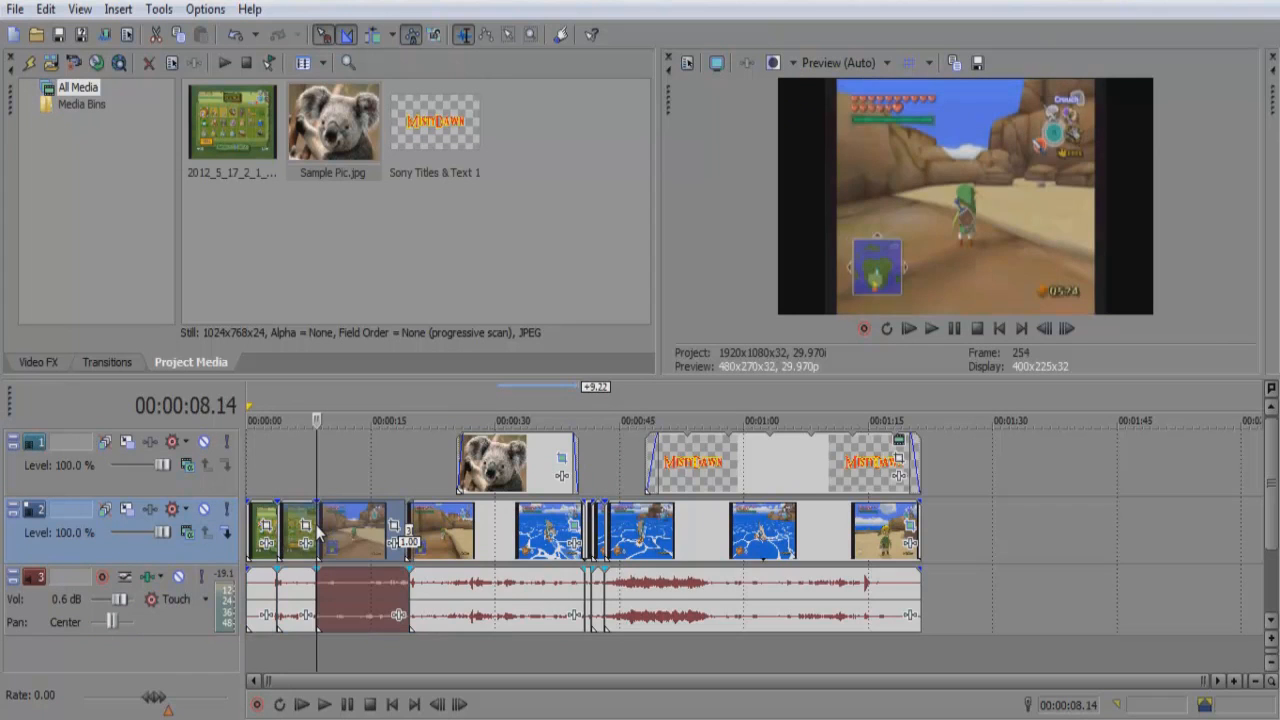
# Step: Speed up the piece between the two new splits by compressing it in time to end at about 00:00:05
pyautogui.click(296, 553)
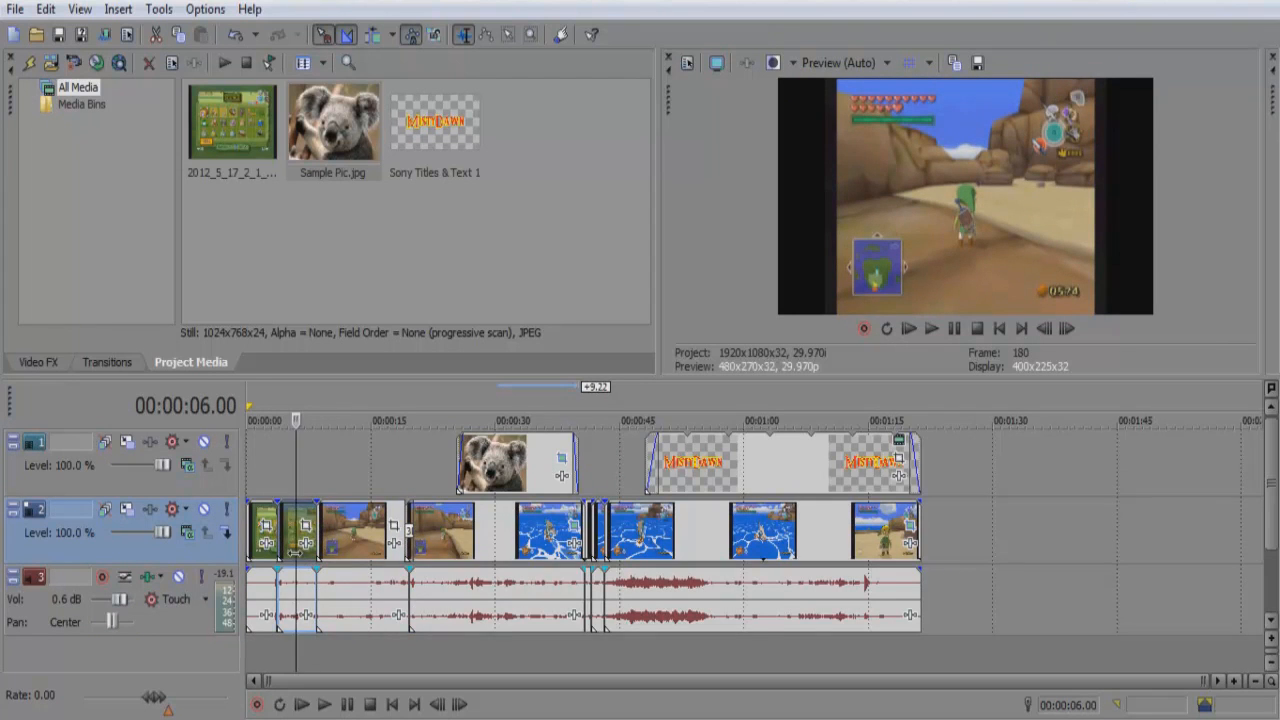
pyautogui.scroll(4, 345, 554)
pyautogui.scroll(-2, 345, 554)
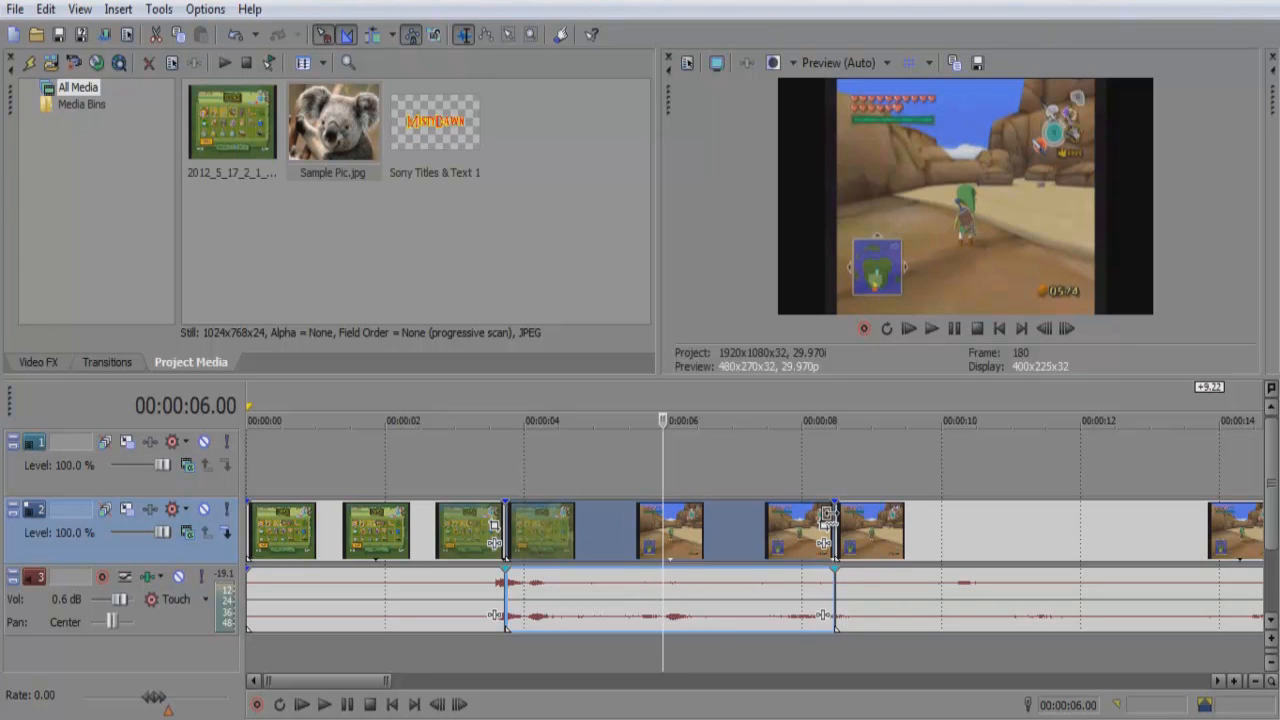
pyautogui.moveTo(828, 515); pyautogui.dragTo(587, 515)
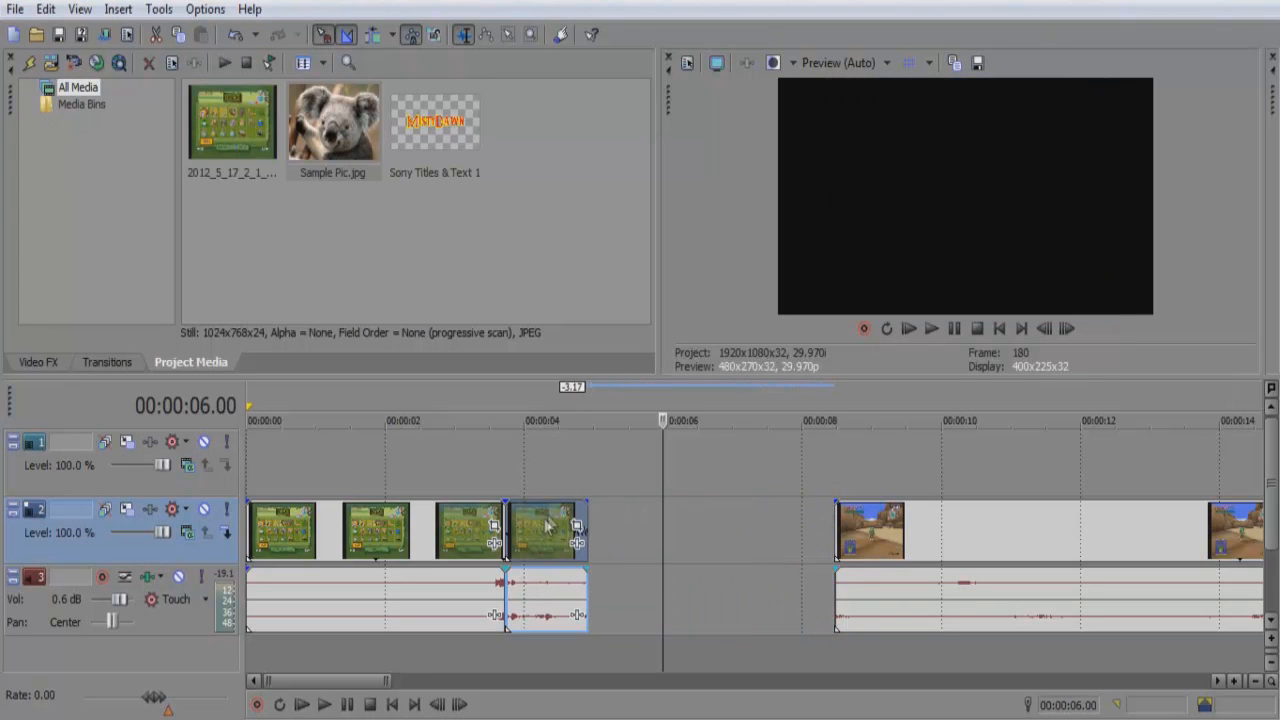
# Step: Play back the sped-up piece, first on its own and again from just before its start
pyautogui.click(513, 540)
pyautogui.click(325, 704)
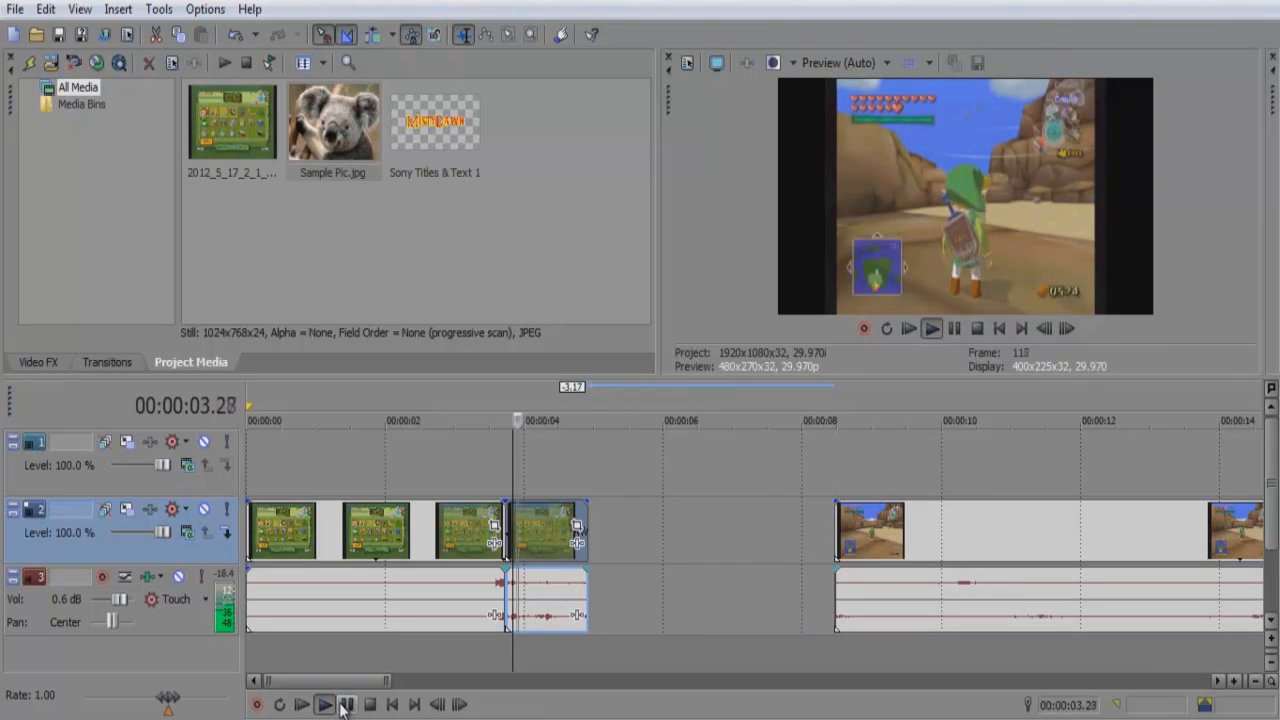
pyautogui.click(346, 704)
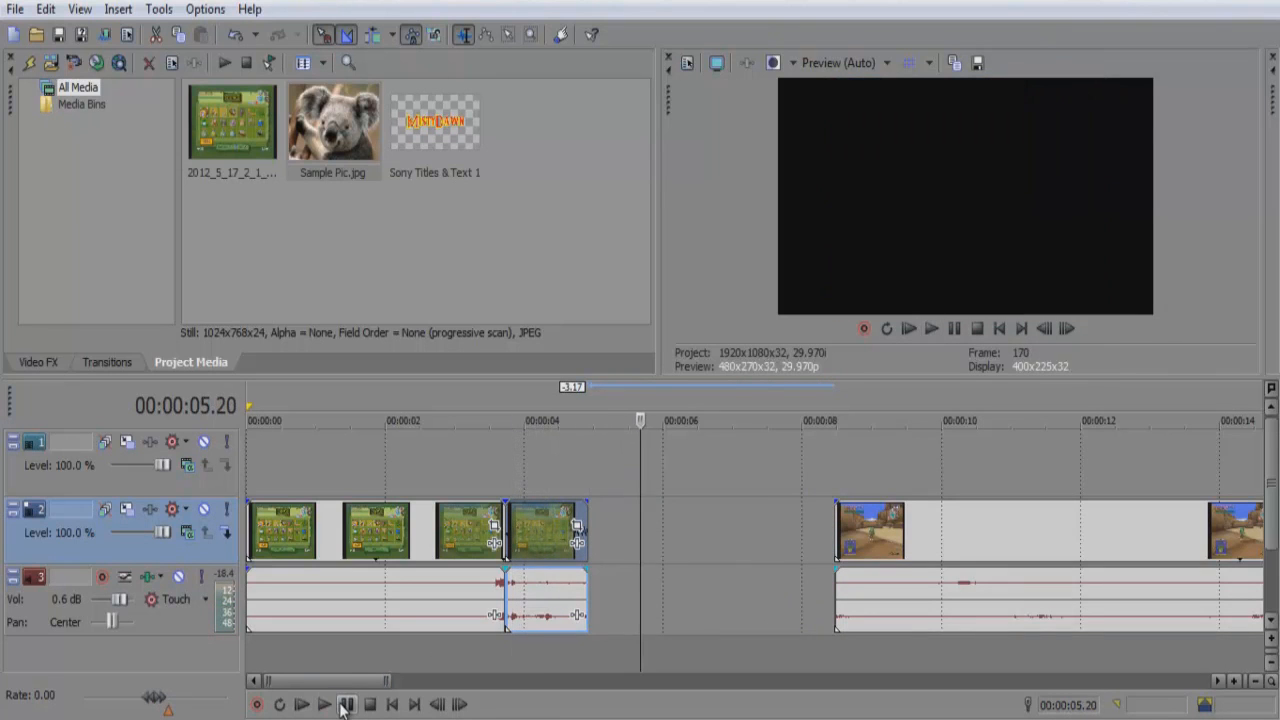
pyautogui.click(463, 596)
pyautogui.click(325, 704)
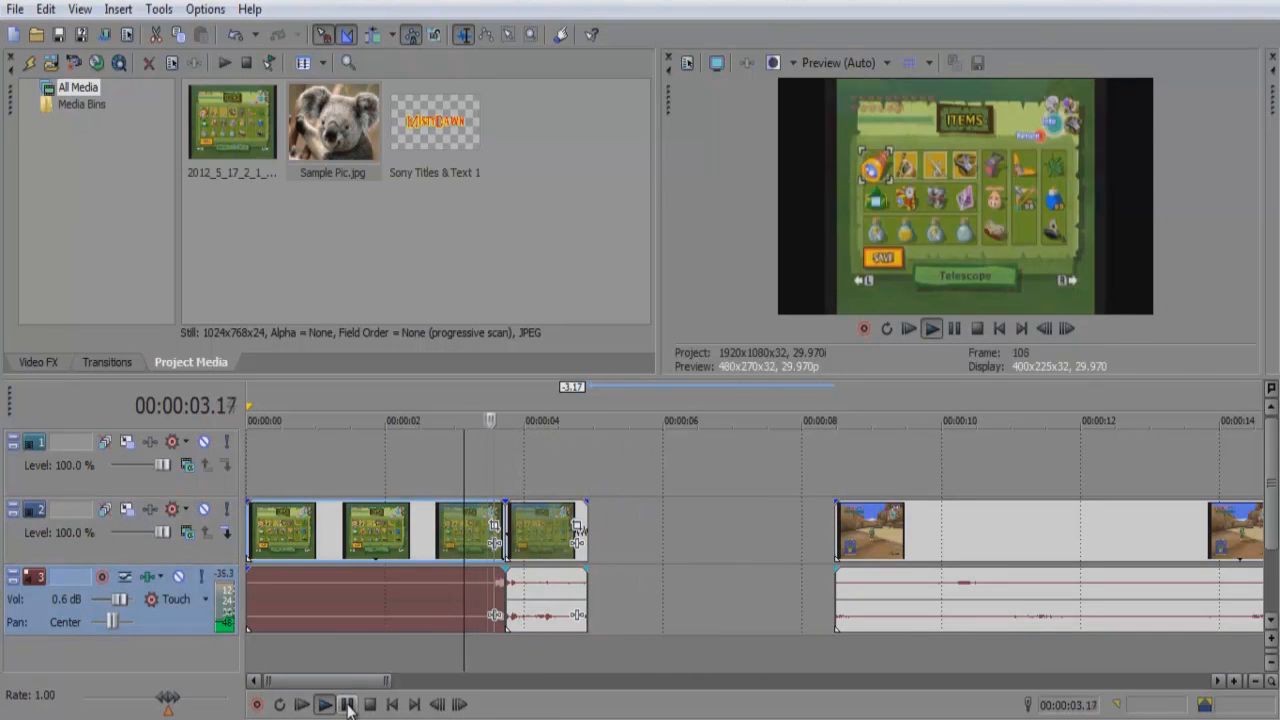
pyautogui.click(346, 704)
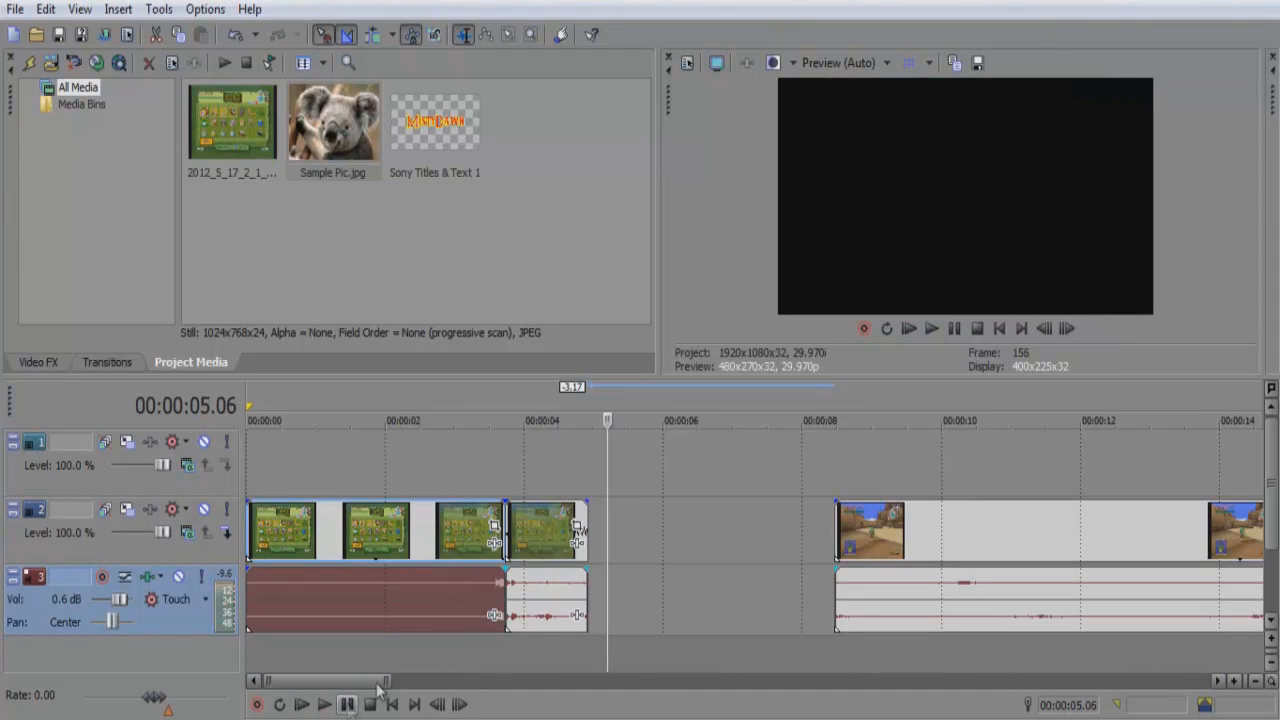
# Step: Undo the speed-up of the piece between the two splits on track 2
pyautogui.moveTo(834, 515); pyautogui.dragTo(1047, 515)
pyautogui.hotkey('ctrl', 'z')
pyautogui.hotkey('ctrl', 'z')
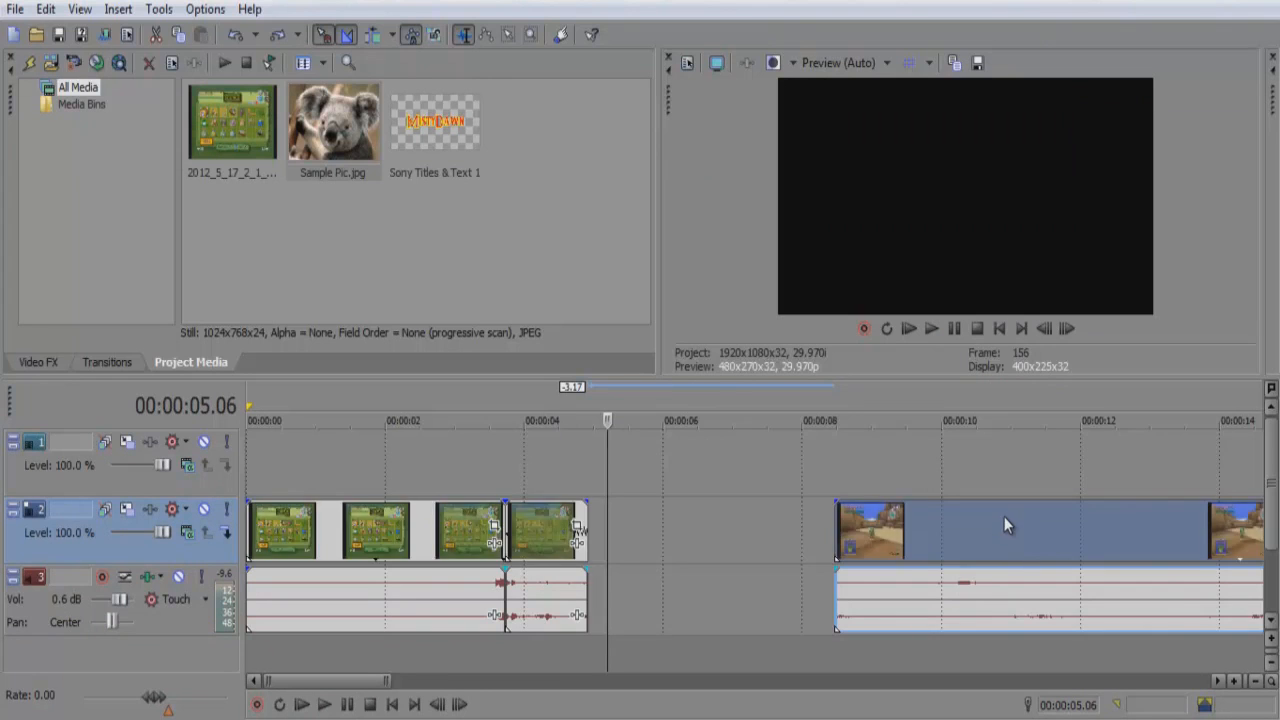
# Step: Move the clip after the split piece later by 4.02 and slow the piece down by stretching it in time to meet that clip
pyautogui.moveTo(955, 535); pyautogui.dragTo(1232, 527)
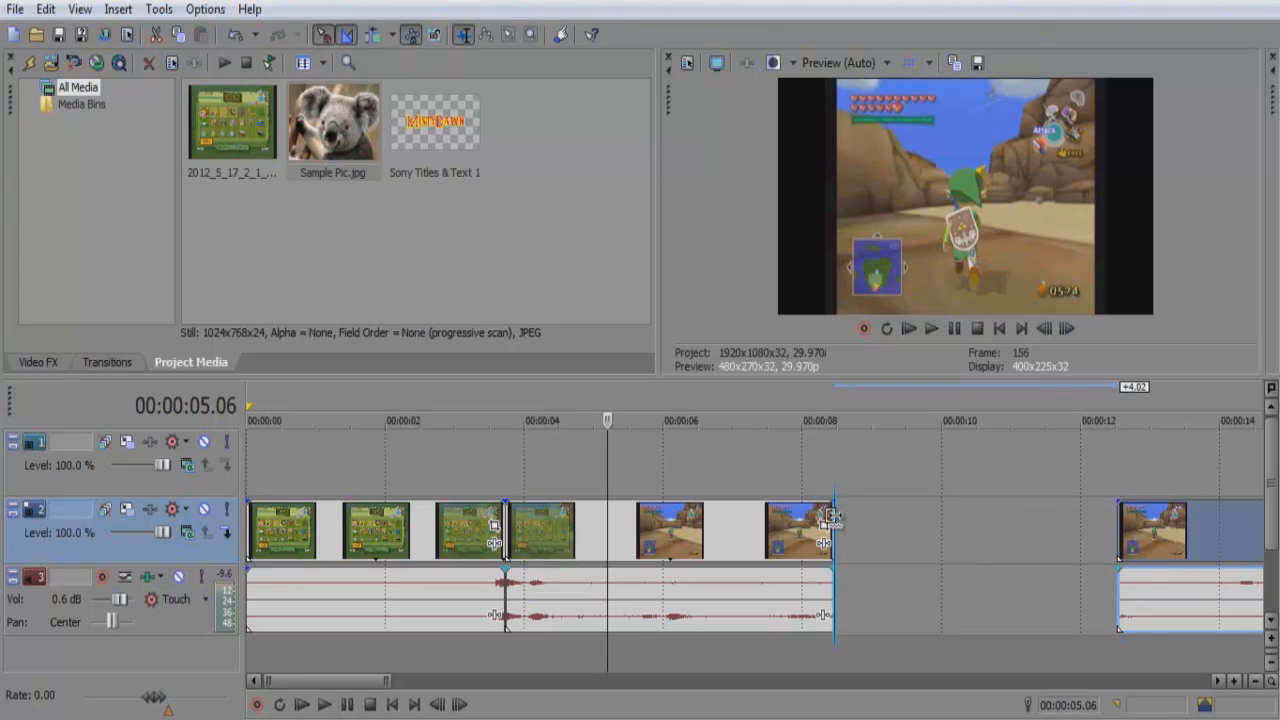
pyautogui.moveTo(830, 515); pyautogui.dragTo(1117, 518)
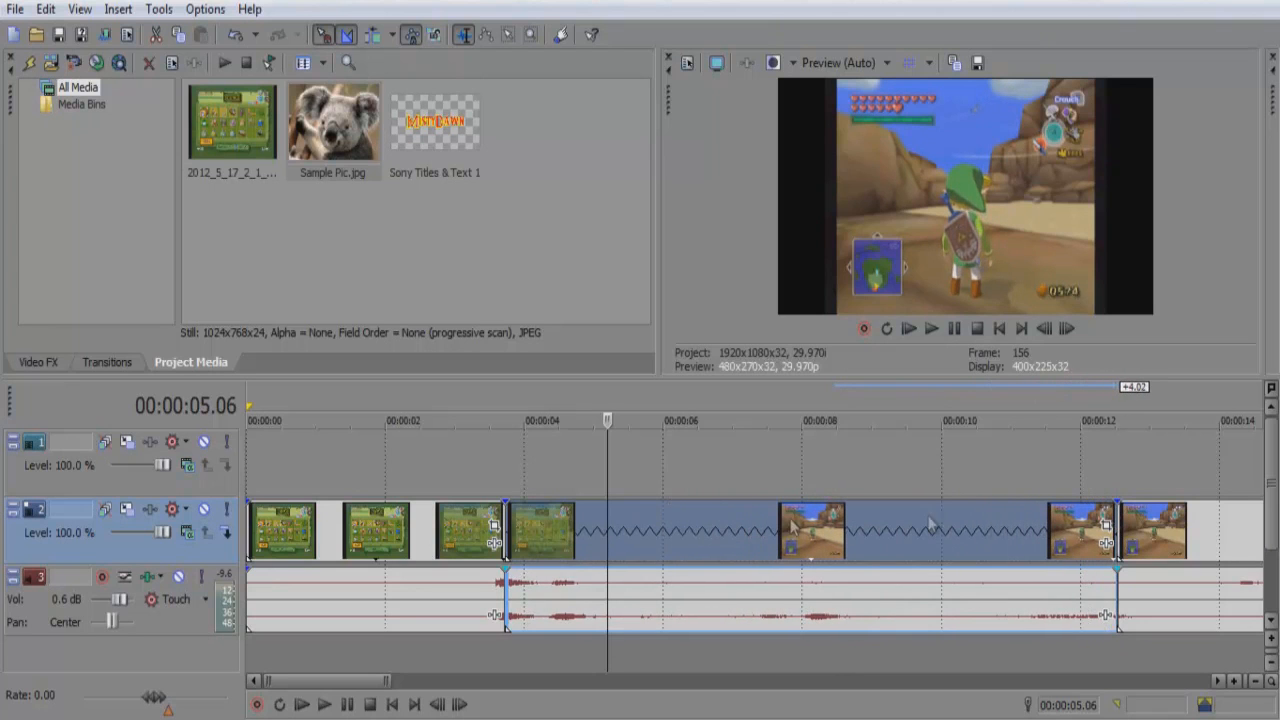
# Step: Play back the slowed-down piece from near its start, pausing at about 00:00:09.24
pyautogui.click(520, 548)
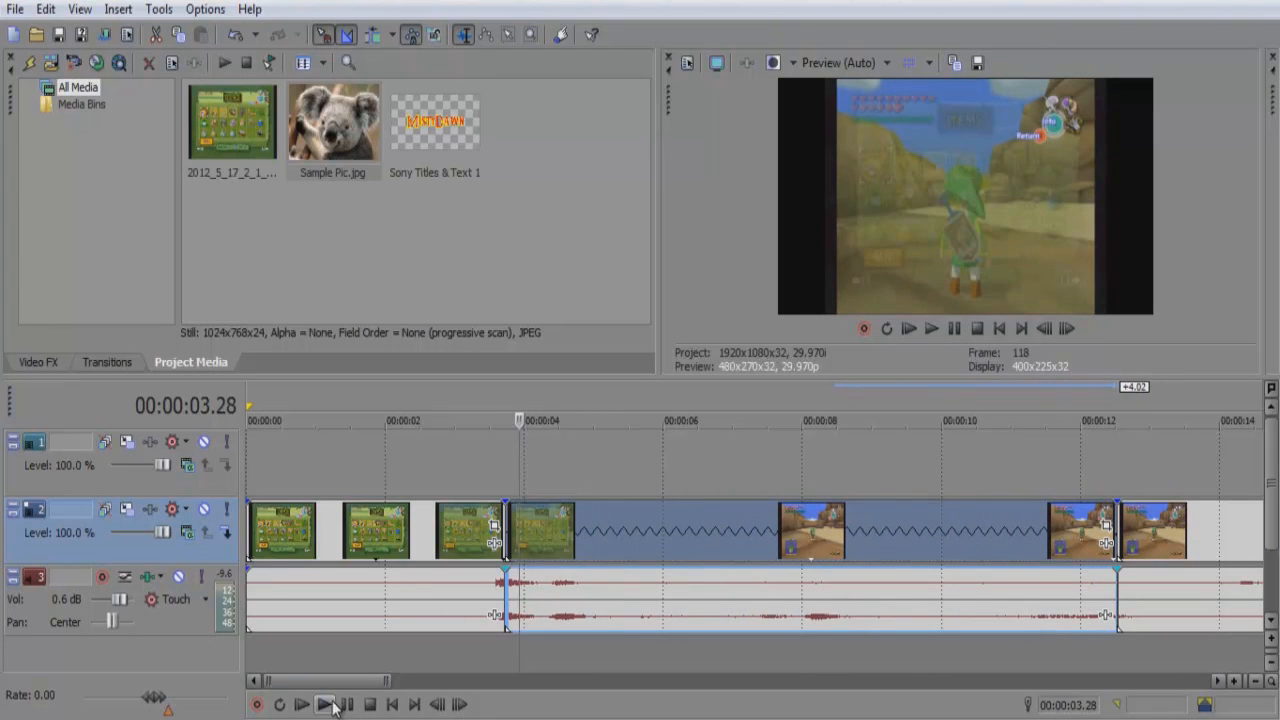
pyautogui.click(326, 704)
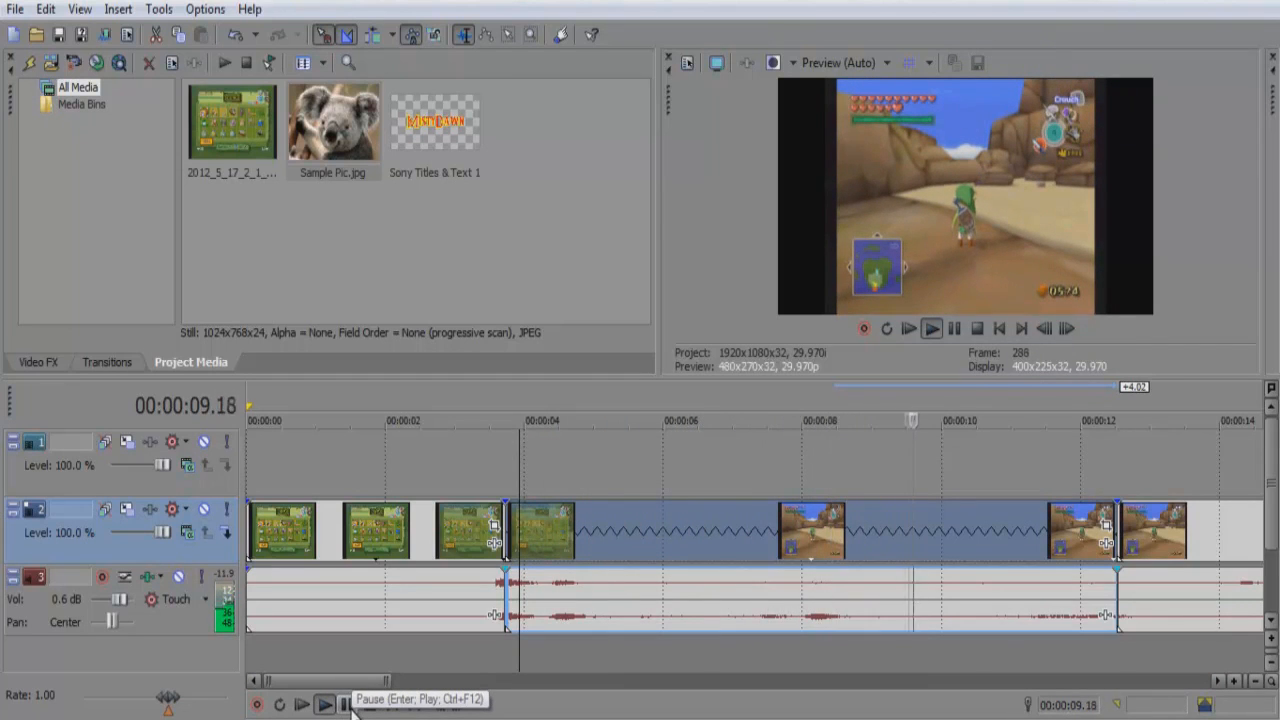
pyautogui.click(348, 706)
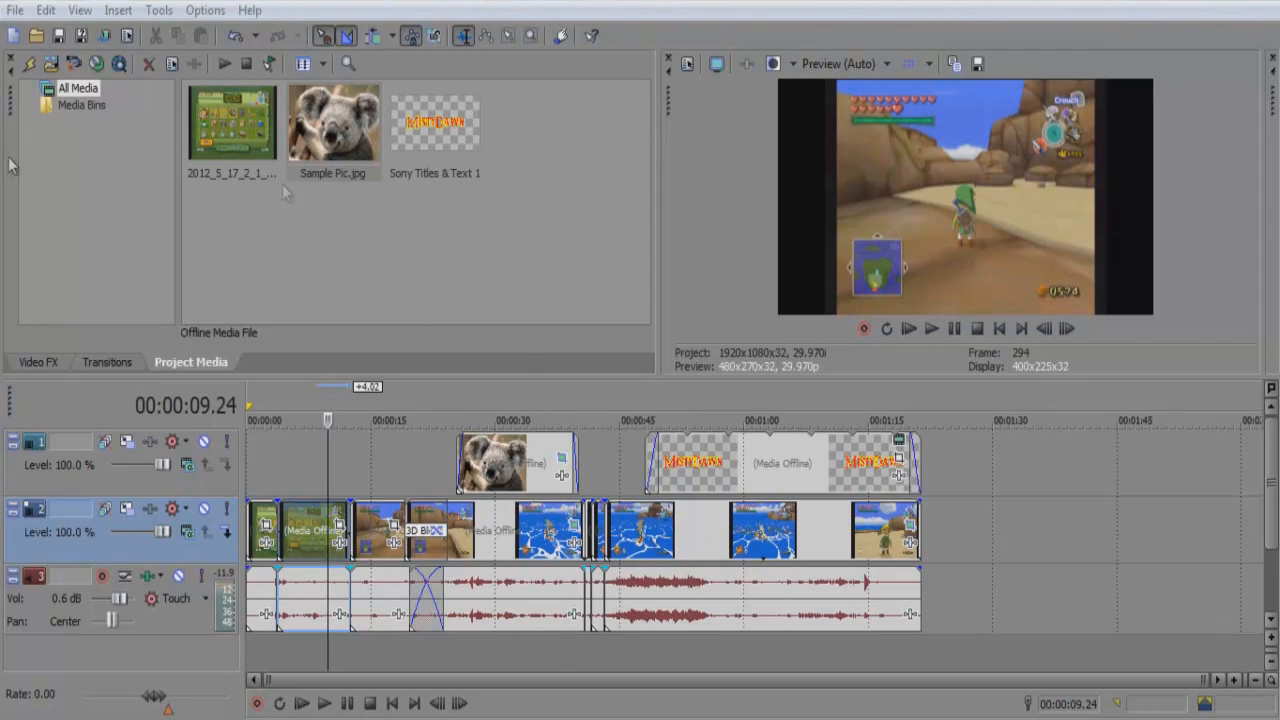
# Step: Open the project's render settings and select the Internet 480p WS template under Windows Media Video V11
pyautogui.click(14, 11)
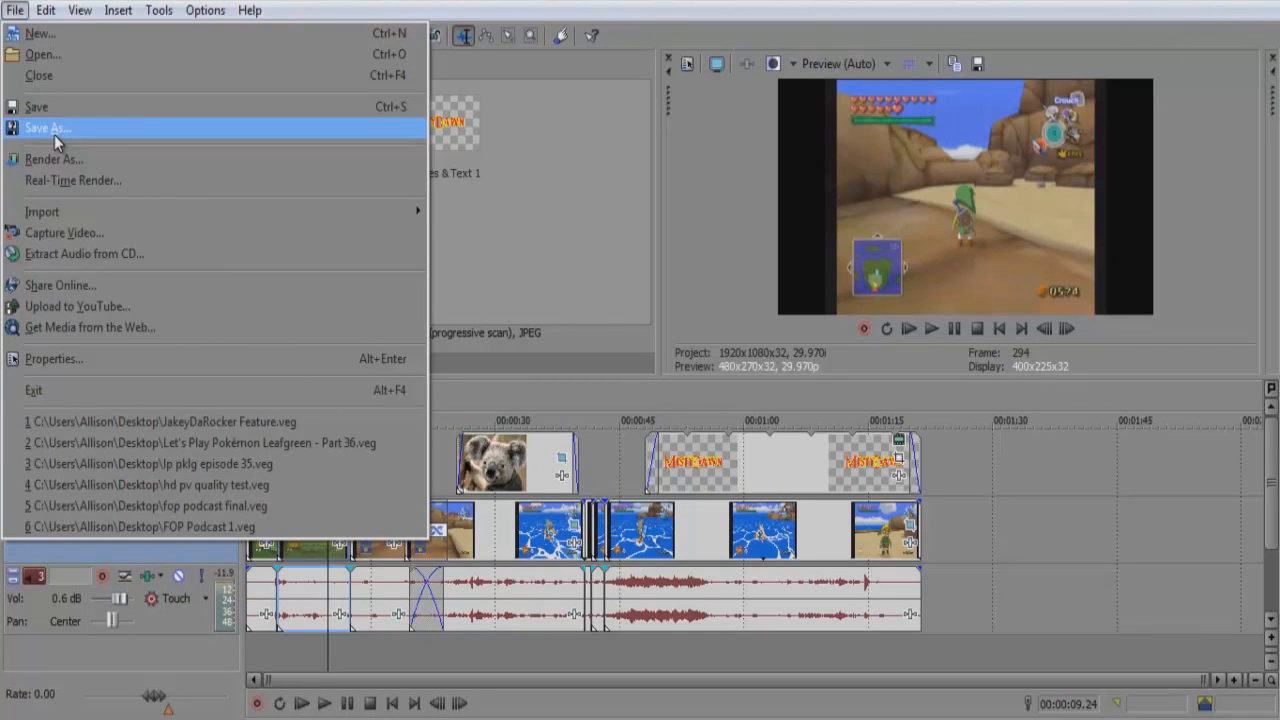
pyautogui.click(100, 158)
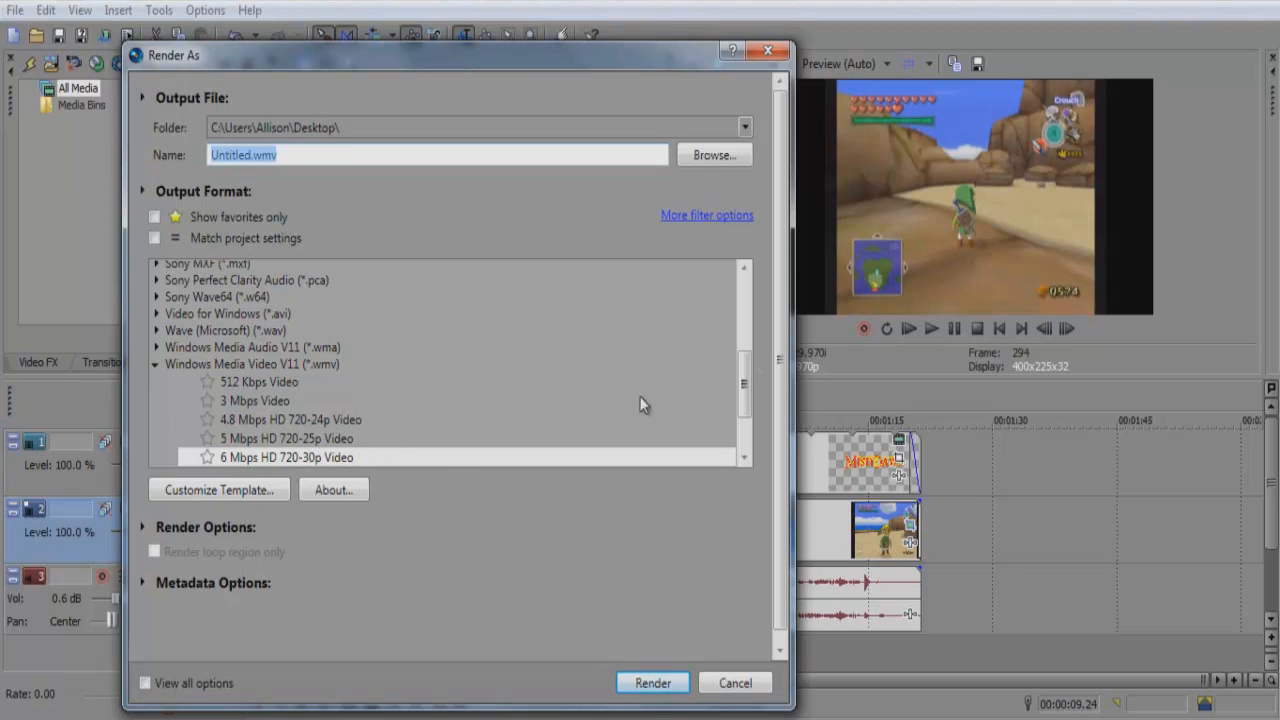
pyautogui.moveTo(743, 394); pyautogui.dragTo(742, 420)
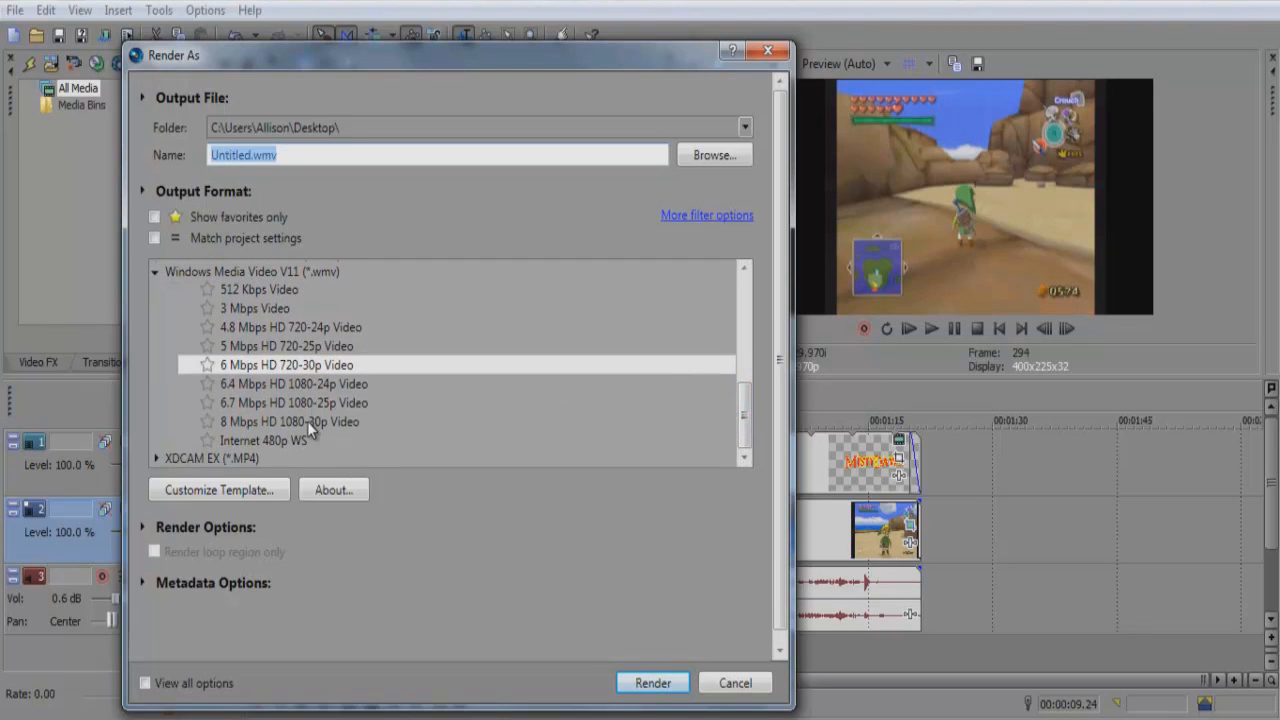
pyautogui.click(265, 441)
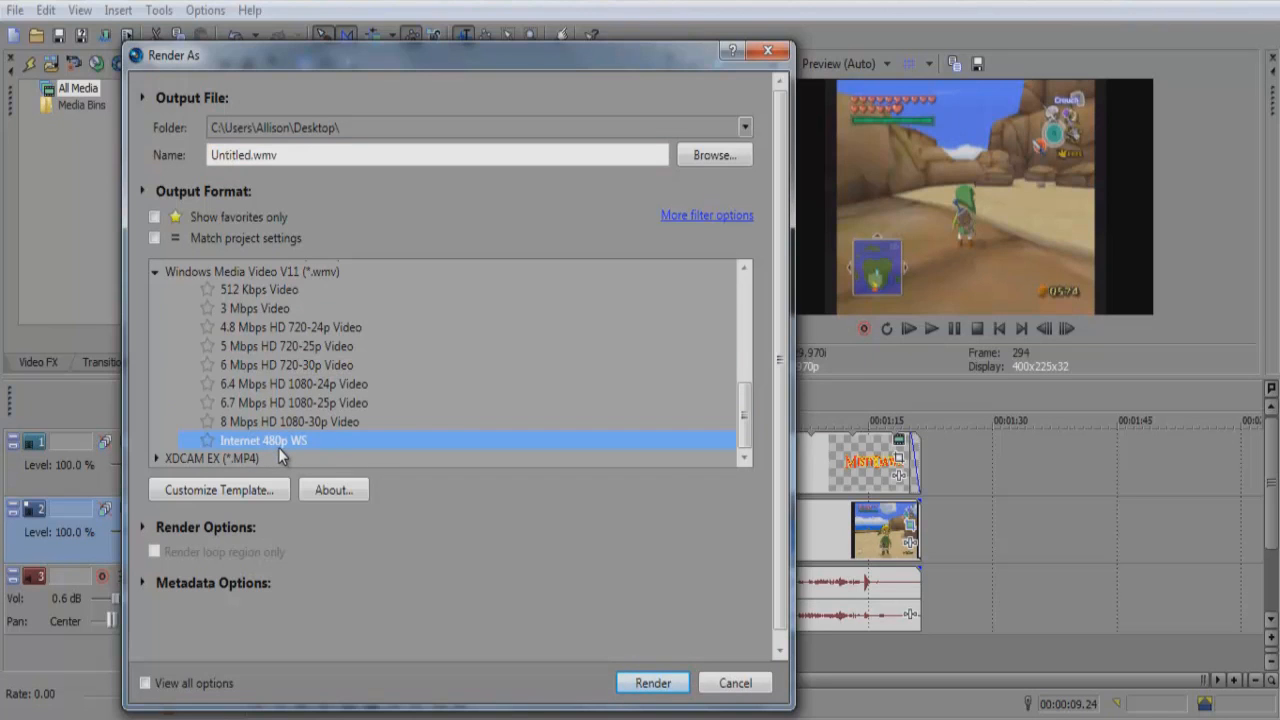
# Step: Review the Internet 480p WS template's format, video, bit rate, index/summary and project settings, and leave them without applying changes
pyautogui.click(219, 490)
pyautogui.click(465, 110)
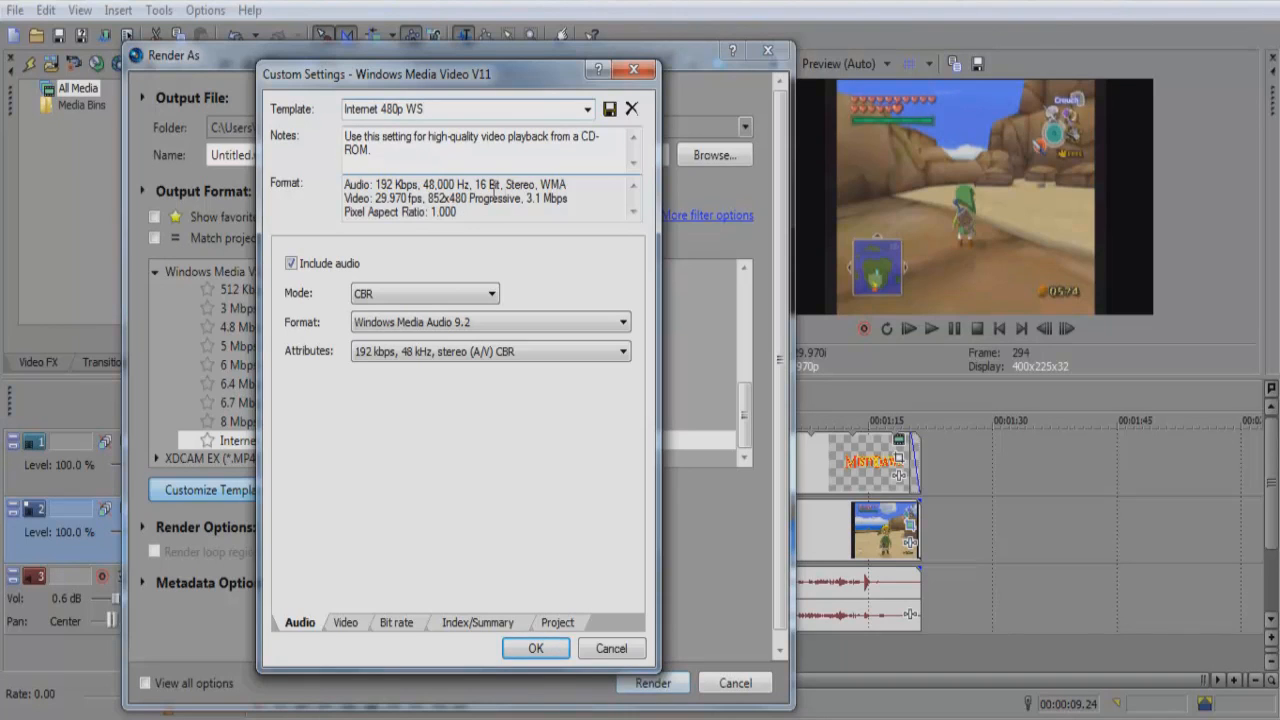
pyautogui.moveTo(478, 212); pyautogui.dragTo(344, 184)
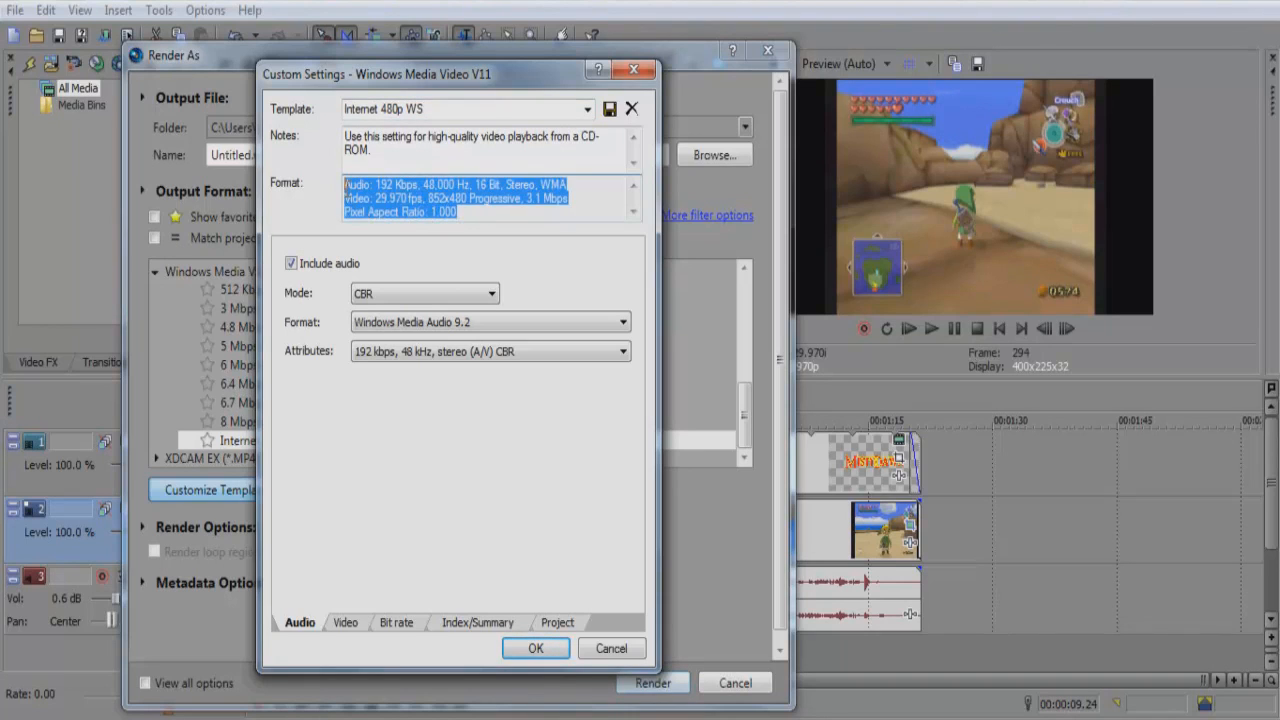
pyautogui.click(481, 210)
pyautogui.click(345, 622)
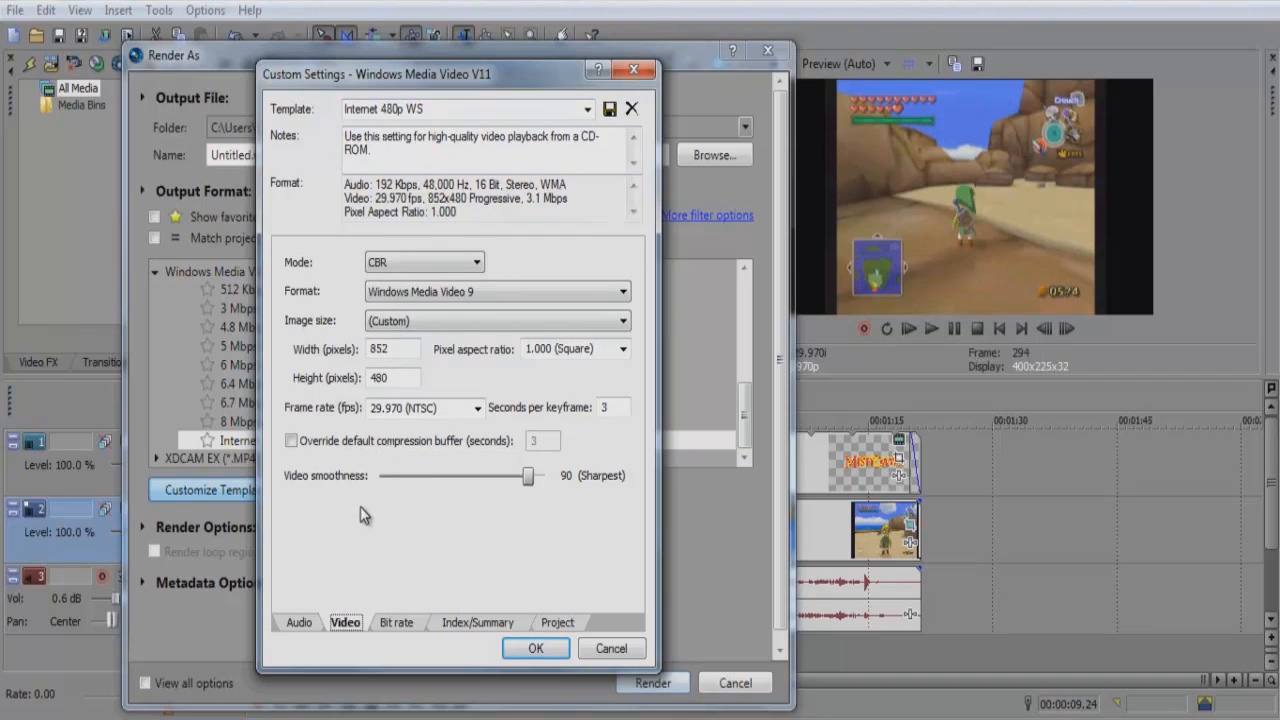
pyautogui.click(404, 624)
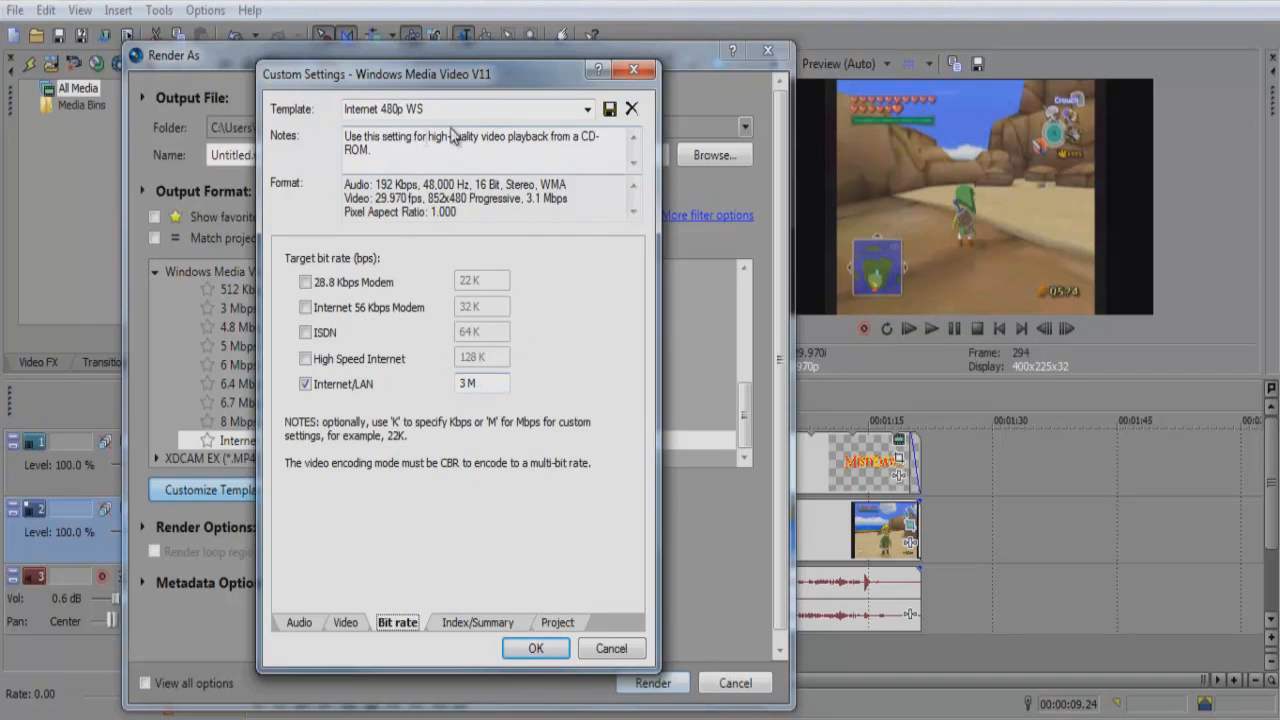
pyautogui.click(466, 624)
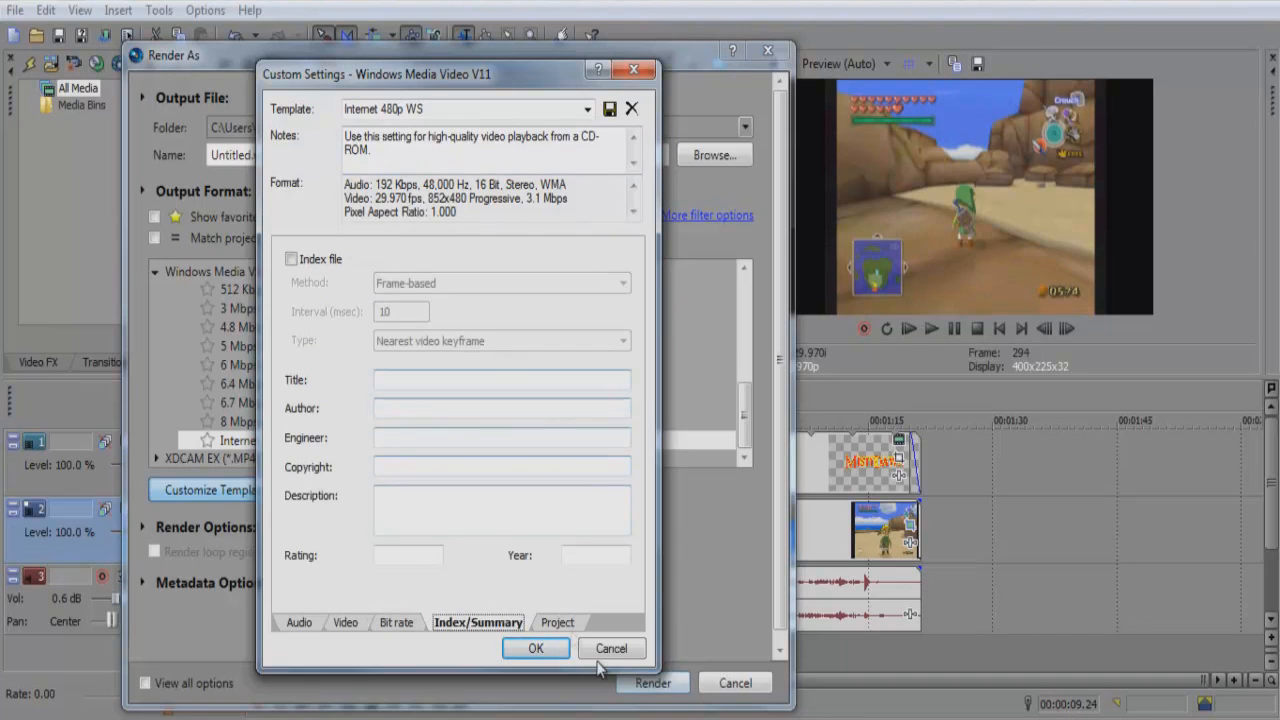
pyautogui.click(557, 623)
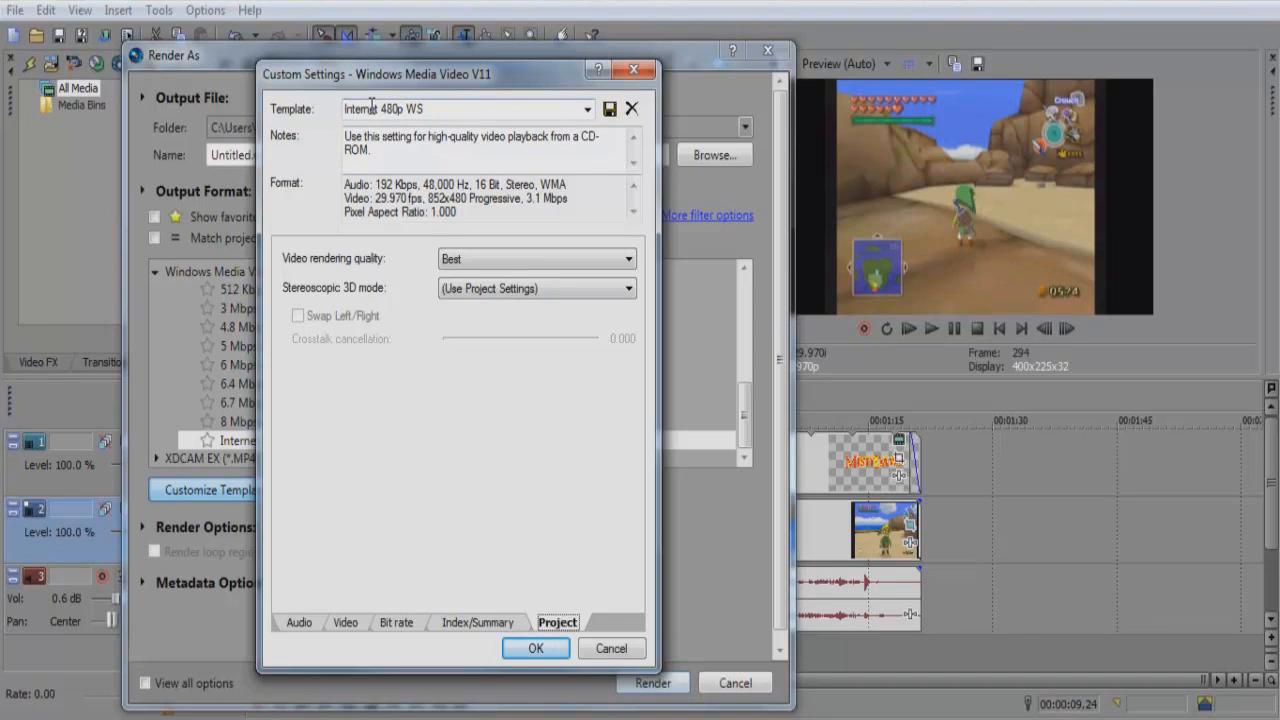
pyautogui.click(611, 649)
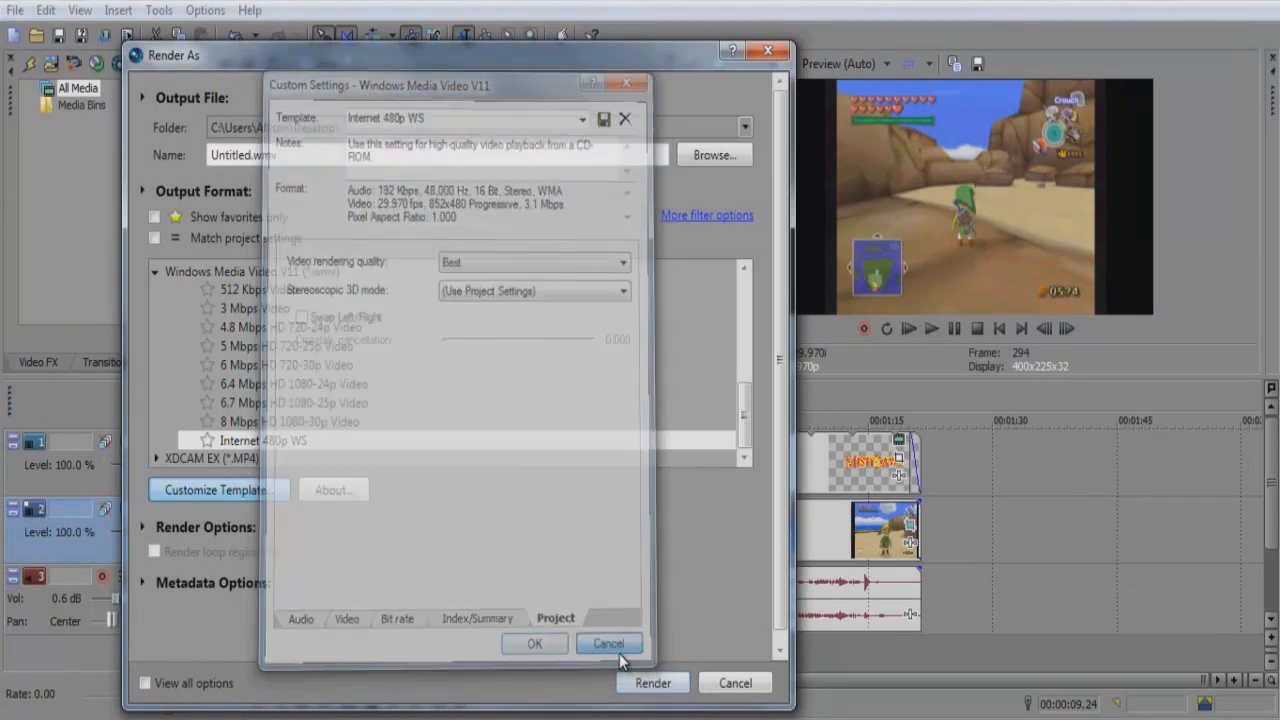
# Step: Inspect the custom settings of the 512 Kbps Video template and close them without changes
pyautogui.moveTo(745, 418); pyautogui.dragTo(746, 399)
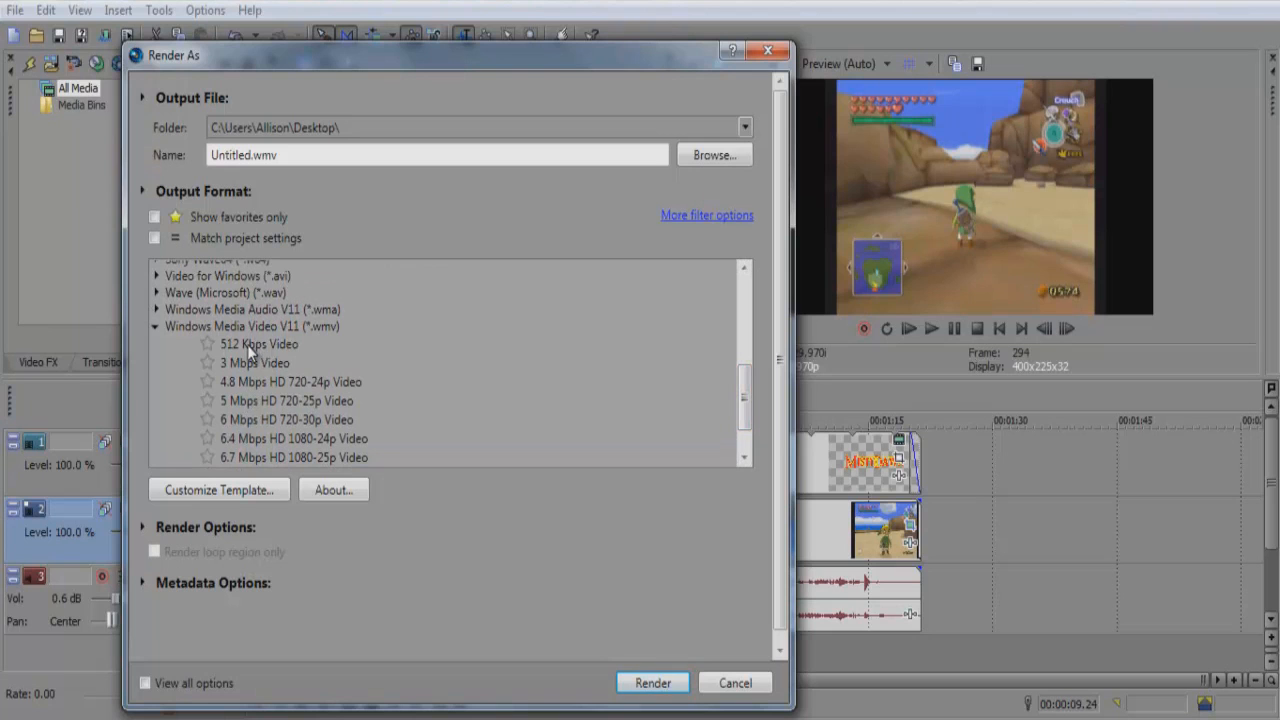
pyautogui.click(228, 489)
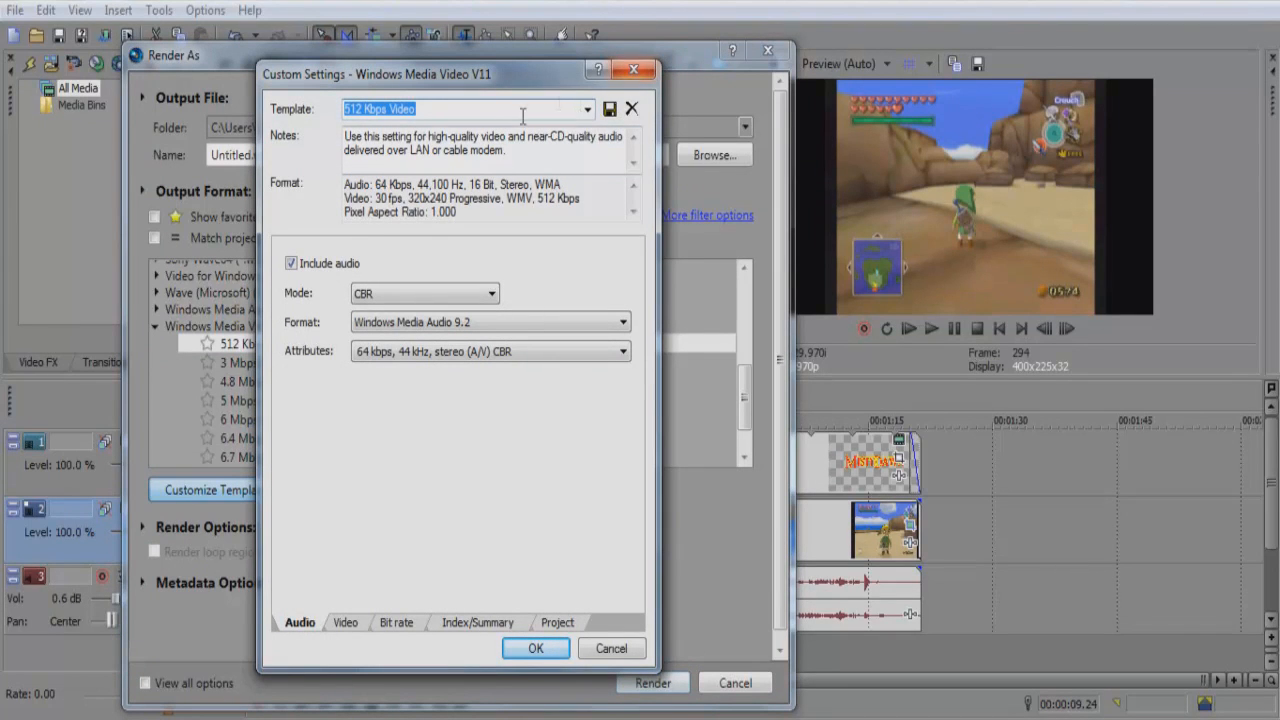
pyautogui.click(633, 70)
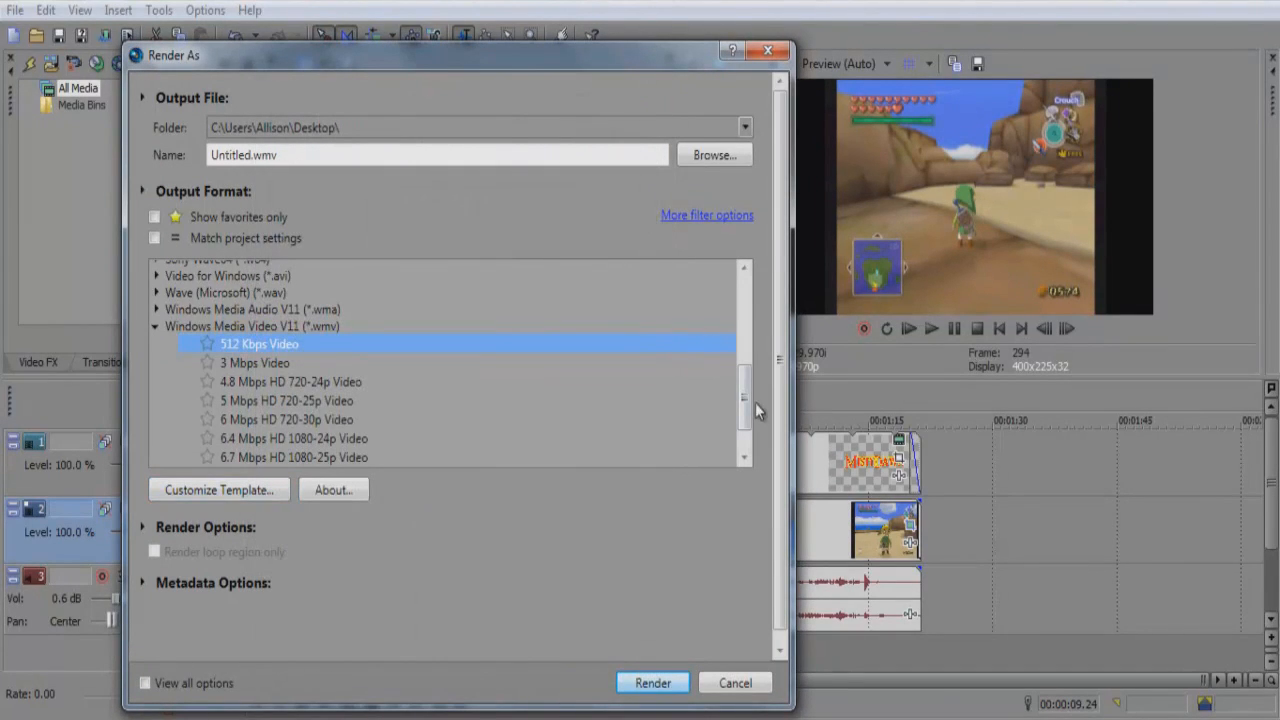
# Step: Select the 6 Mbps HD 720-30p Video template, and cancel the render setup
pyautogui.scroll(-1, 745, 418)
pyautogui.click(304, 363)
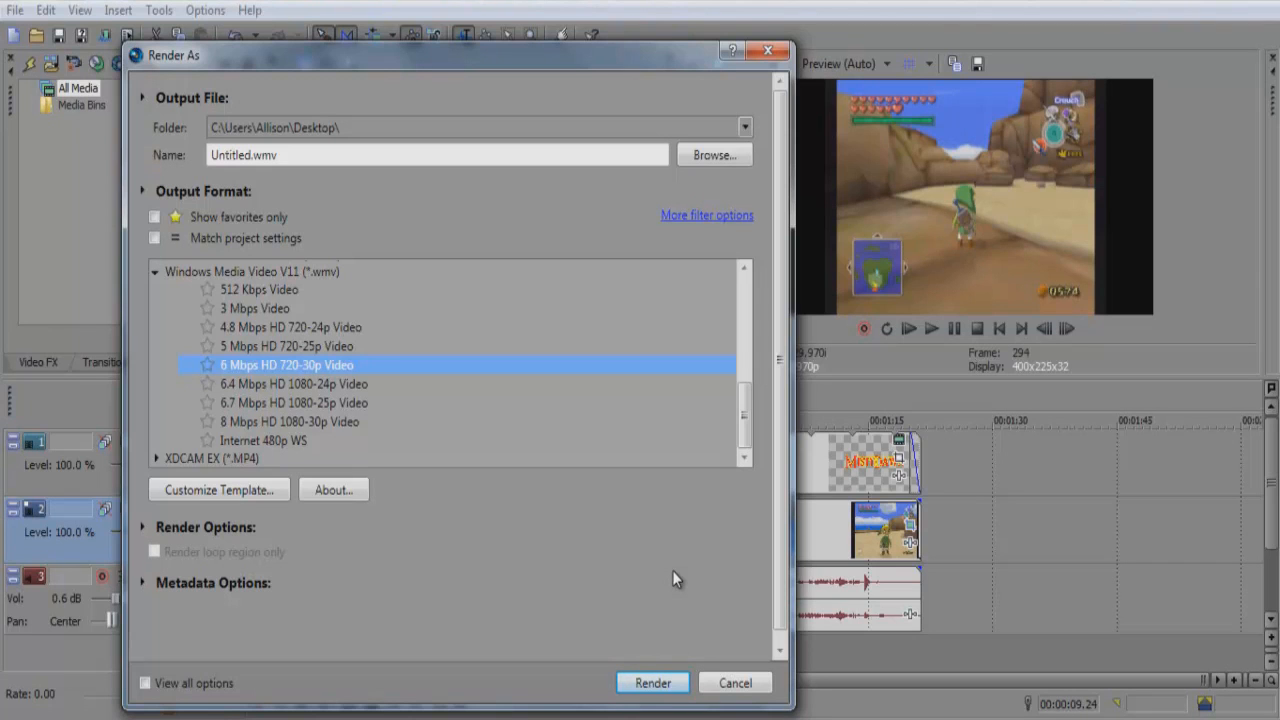
pyautogui.click(733, 683)
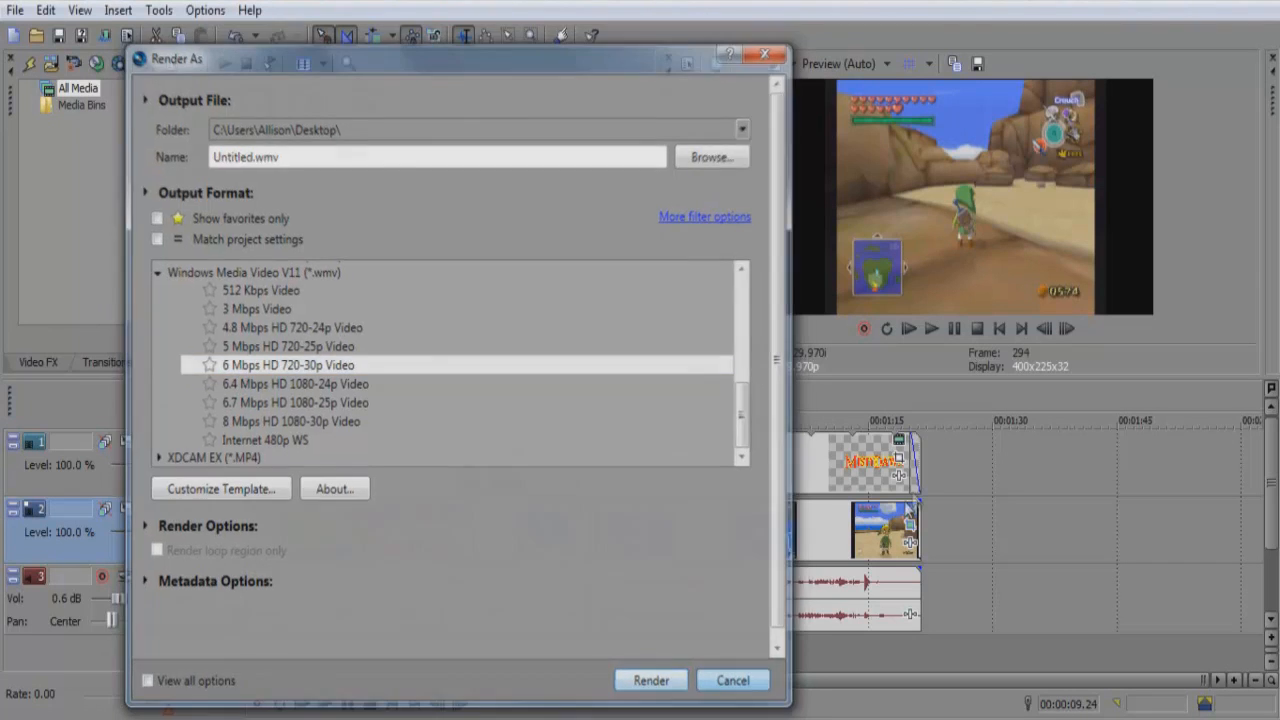